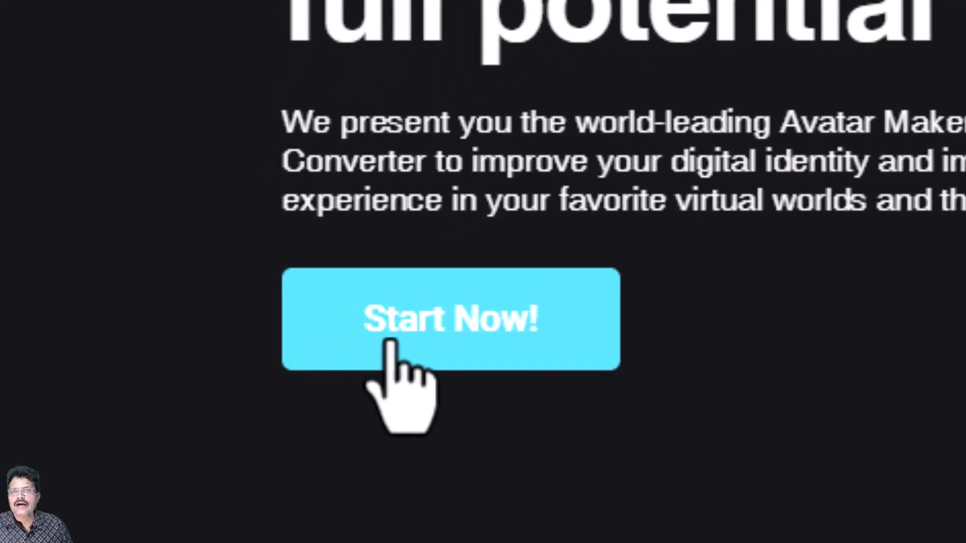
Accept cookies and sign in to Union Avatars with the e-mail account and its verification code.
{"action": "left_click", "coordinate": [418, 347]}
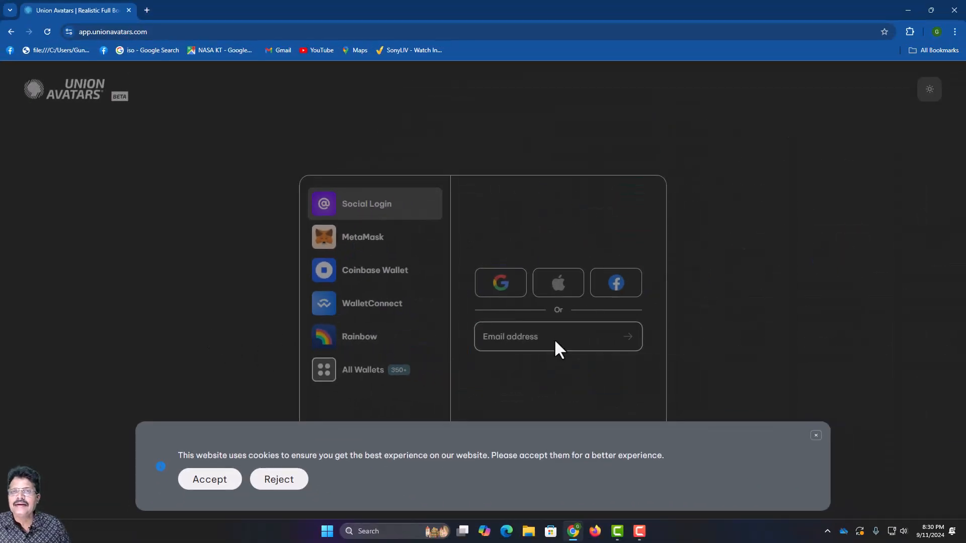
{"action": "left_click", "coordinate": [210, 479]}
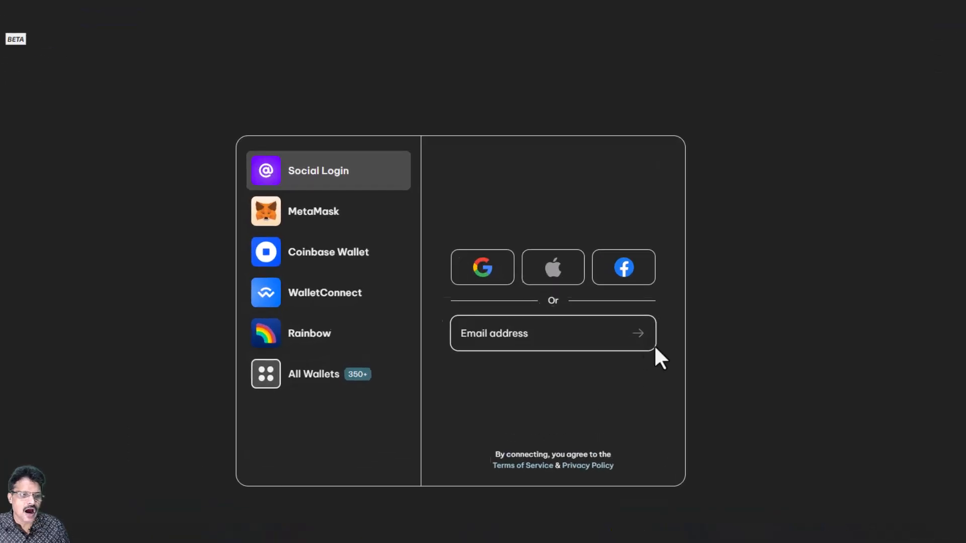
{"action": "left_click", "coordinate": [590, 331]}
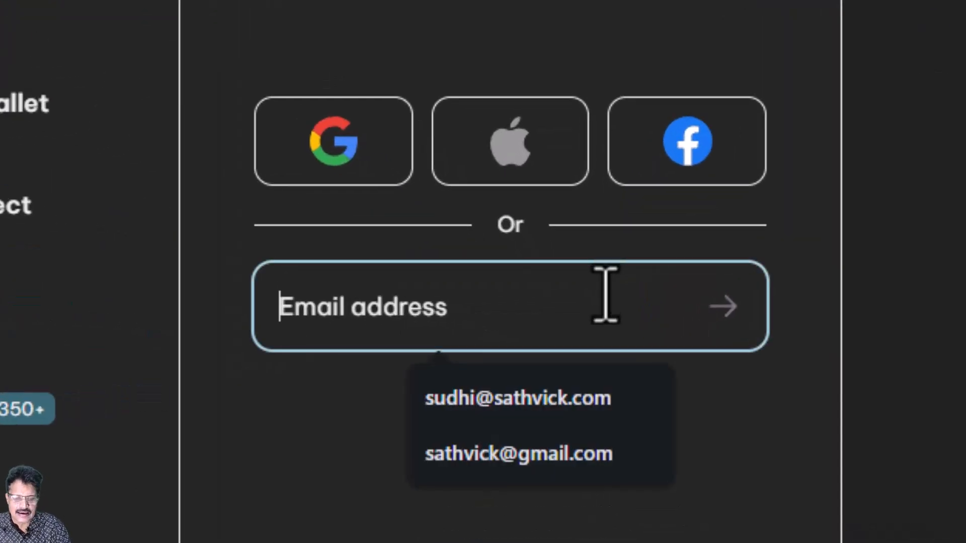
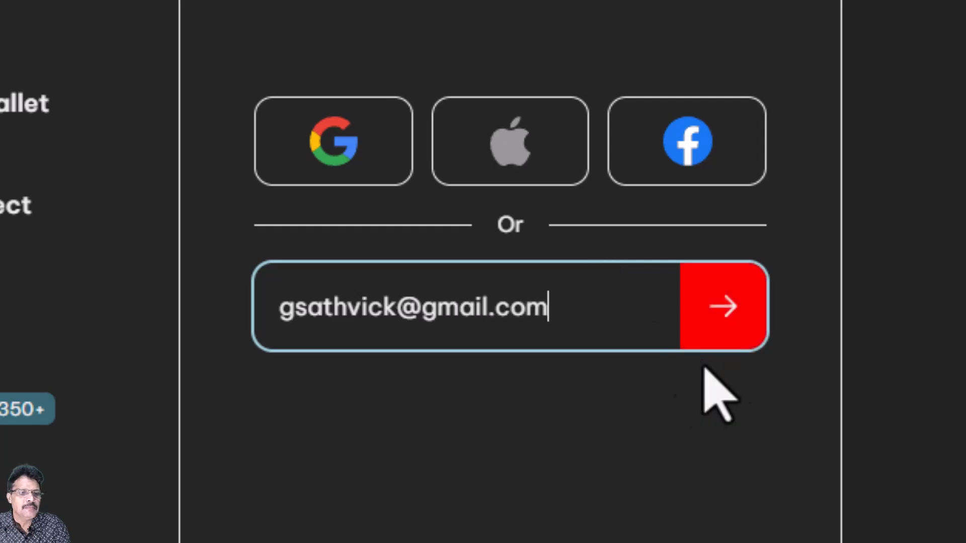
{"action": "left_click", "coordinate": [719, 332]}
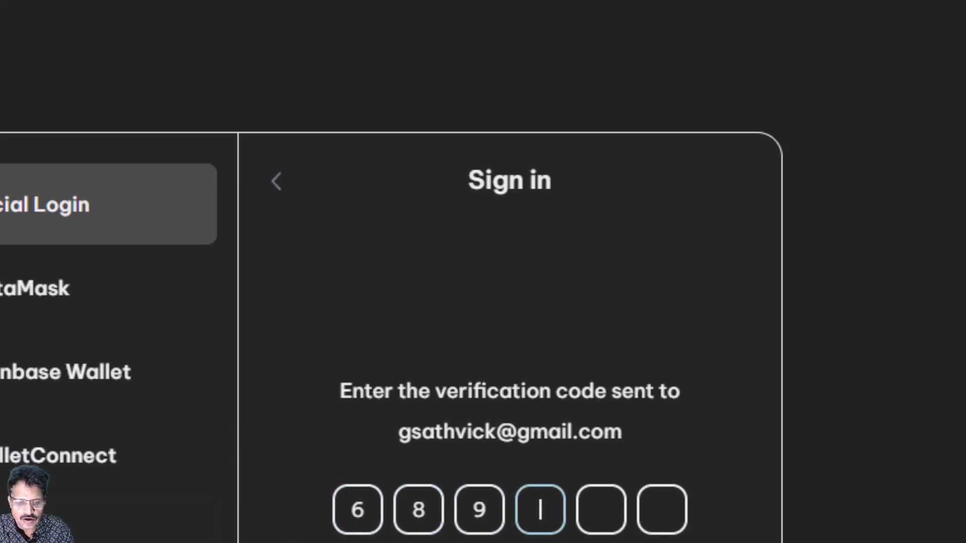
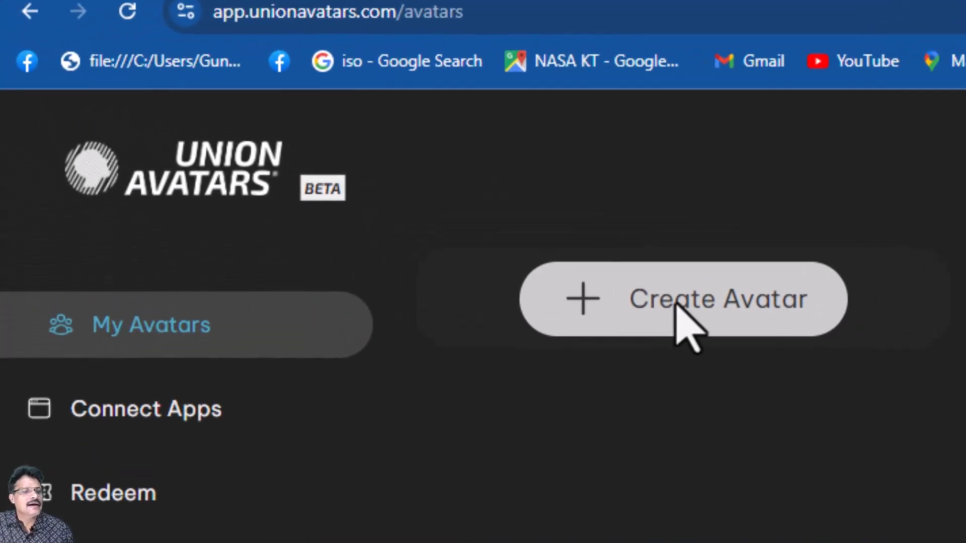
Start a new avatar, keeping Male as the gender and choosing the Realistic style.
{"action": "left_click", "coordinate": [676, 305]}
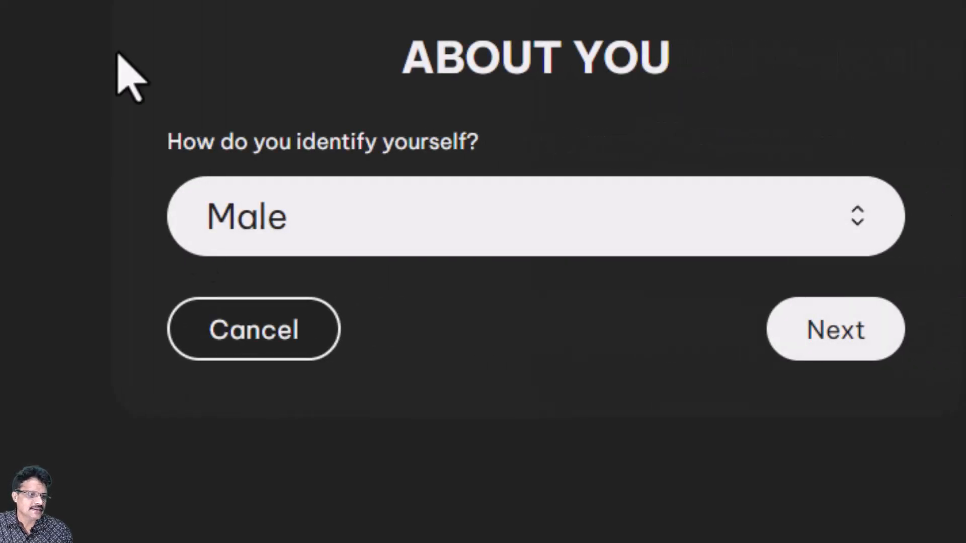
{"action": "left_click", "coordinate": [432, 222]}
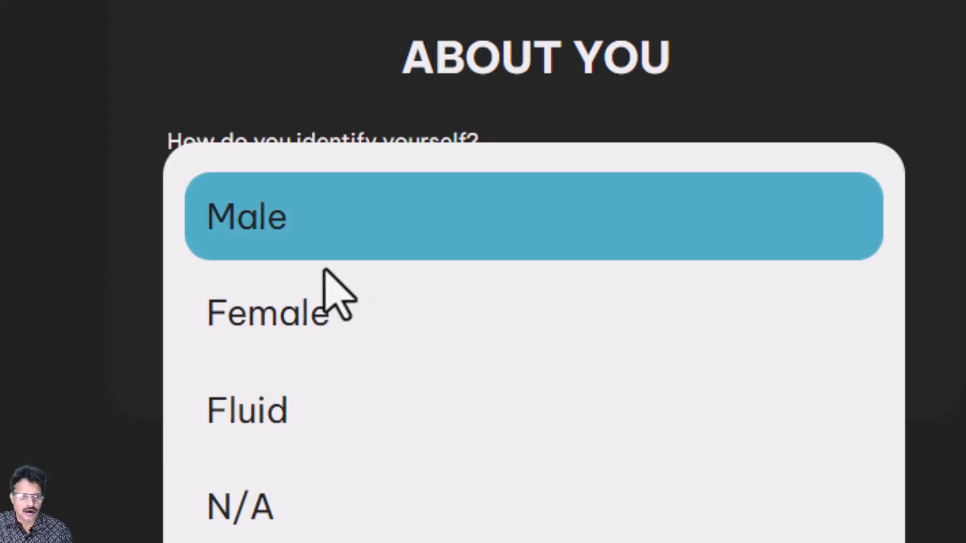
{"action": "left_click", "coordinate": [266, 222]}
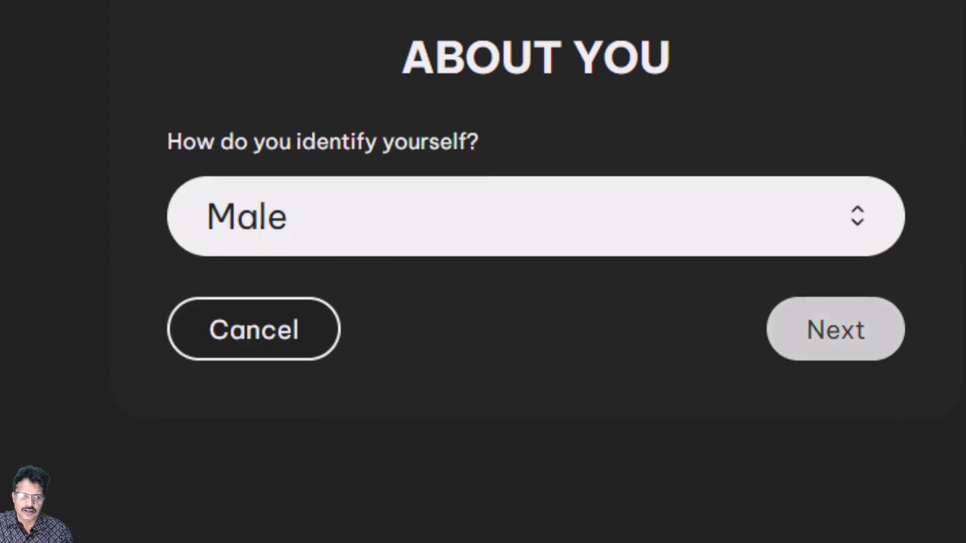
{"action": "left_click", "coordinate": [822, 326]}
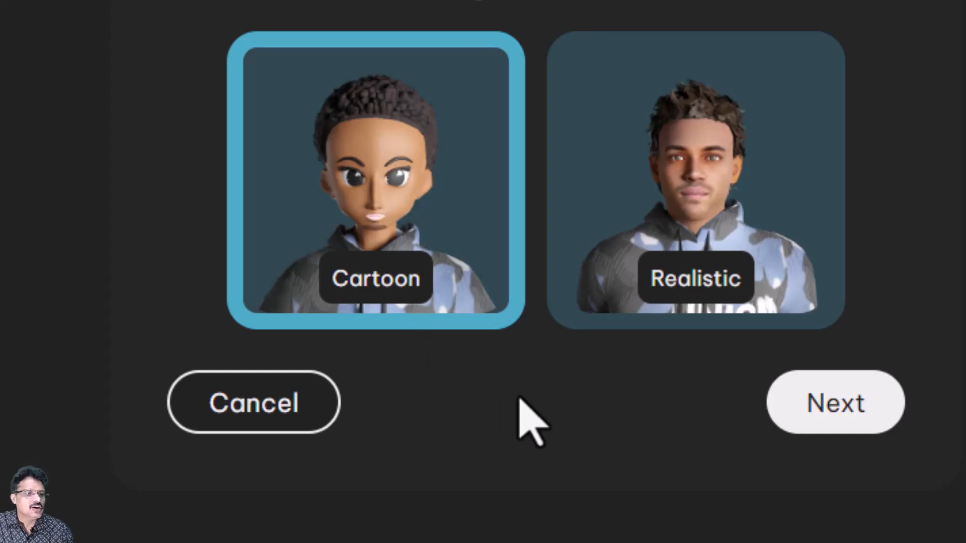
{"action": "left_click", "coordinate": [662, 199]}
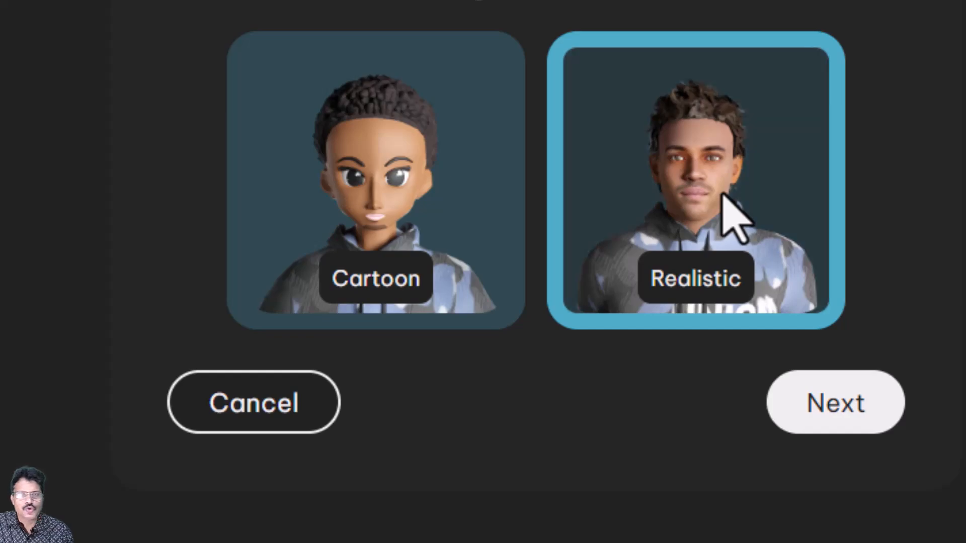
{"action": "left_click", "coordinate": [839, 407]}
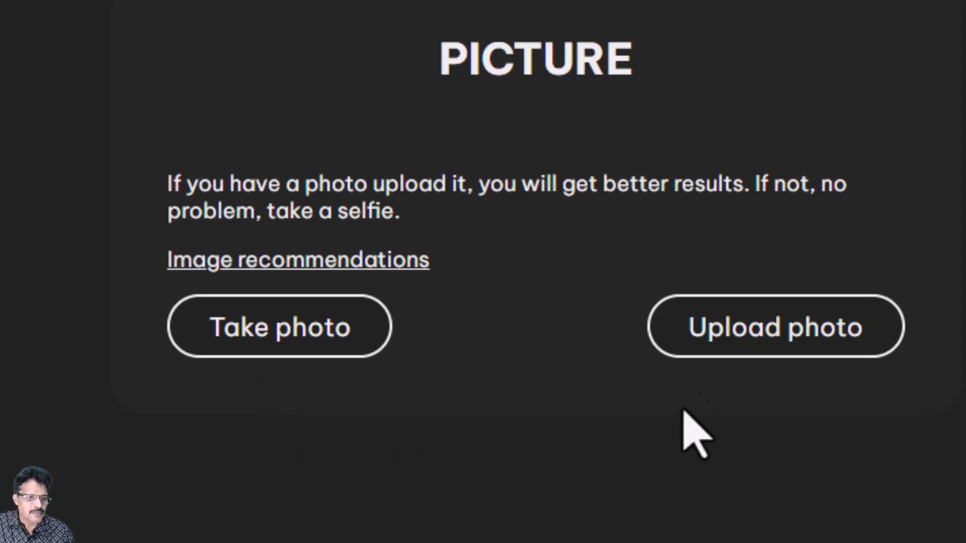
Upload the portrait JPG as the avatar's photo.
{"action": "left_click", "coordinate": [764, 332]}
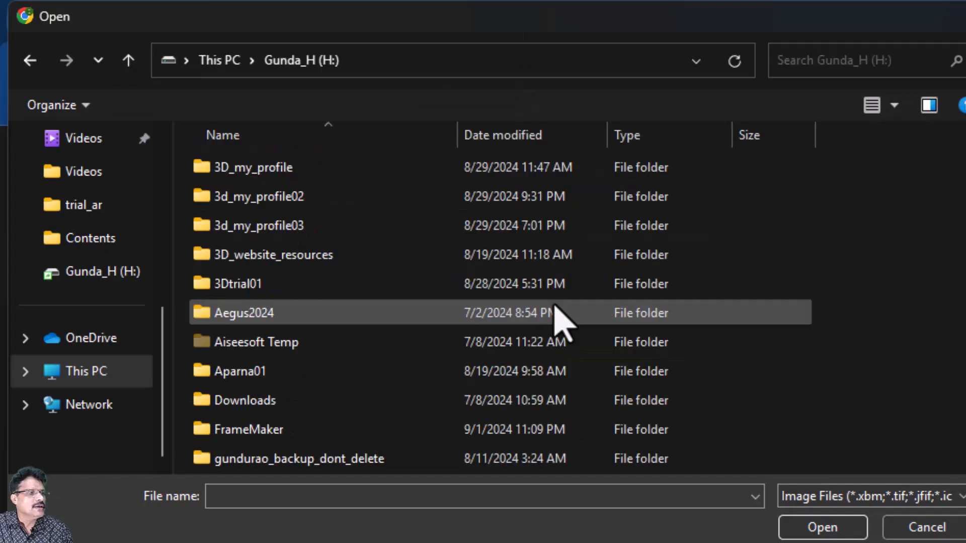
{"action": "scroll", "coordinate": [559, 322], "scroll_direction": "down", "scroll_amount": 2}
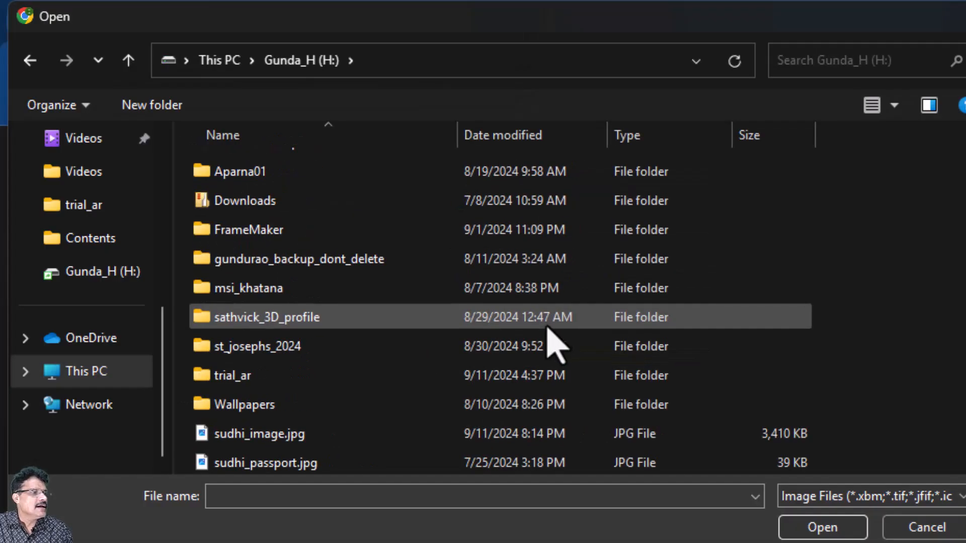
{"action": "double_click", "coordinate": [320, 434]}
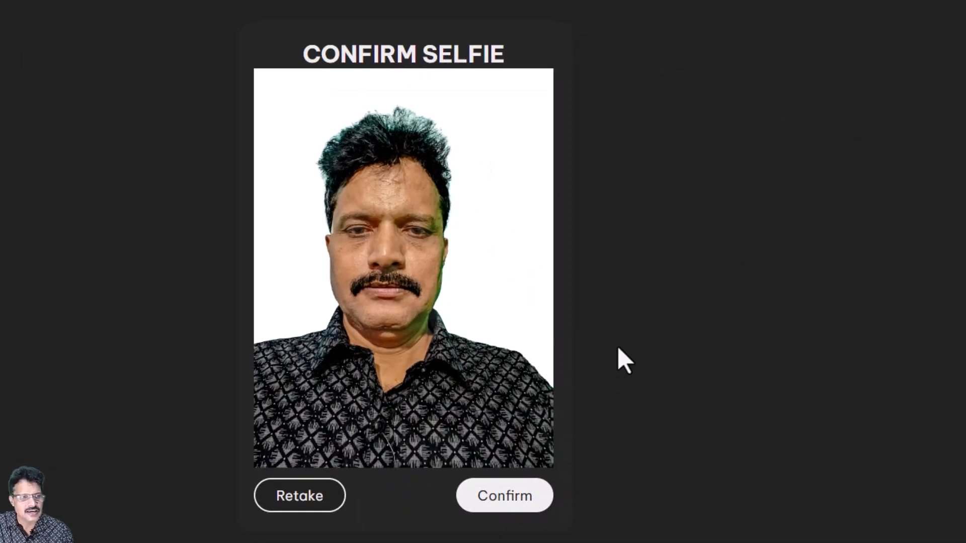
Confirm the uploaded selfie so the realistic 3D avatar is generated.
{"action": "left_click", "coordinate": [502, 500]}
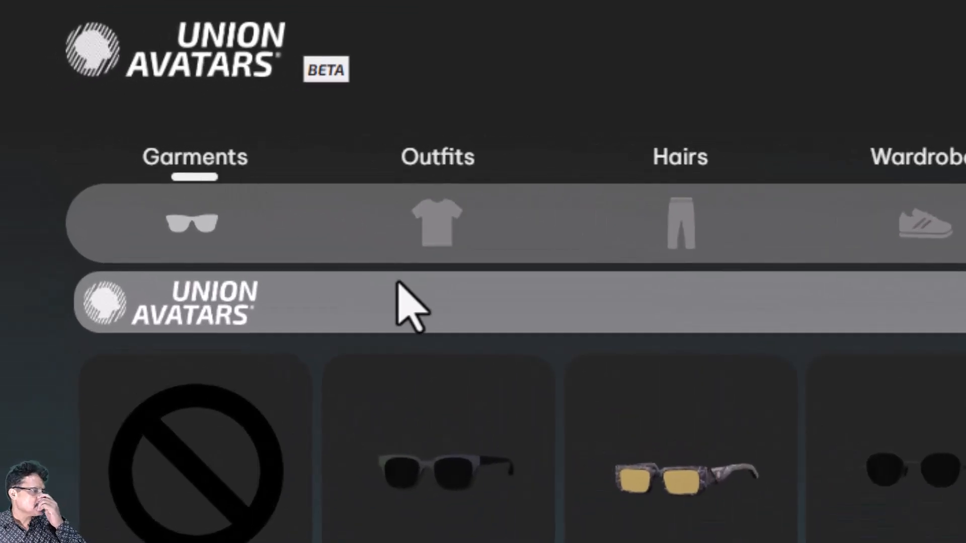
Dress the avatar in the black jacket and give it the short brown hairstyle.
{"action": "left_click", "coordinate": [420, 224]}
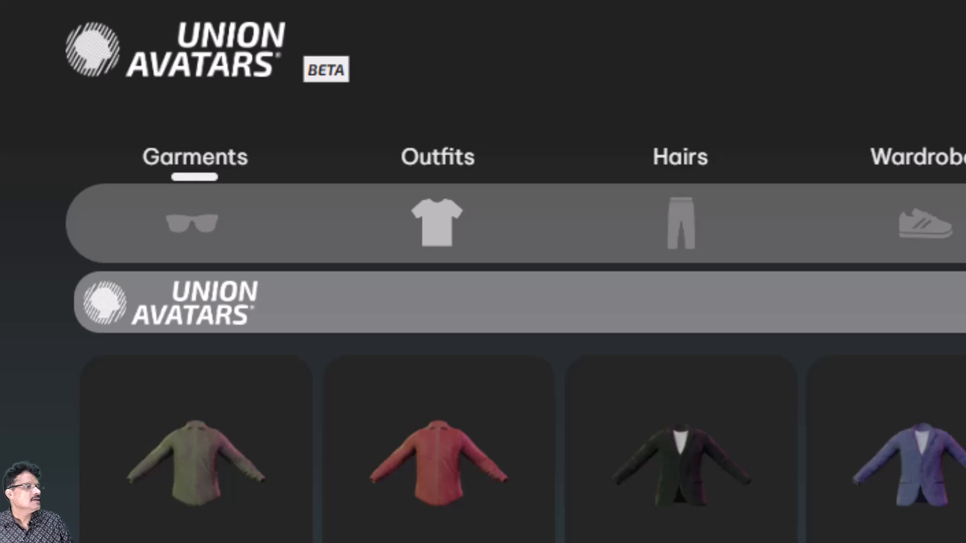
{"action": "left_click", "coordinate": [678, 504]}
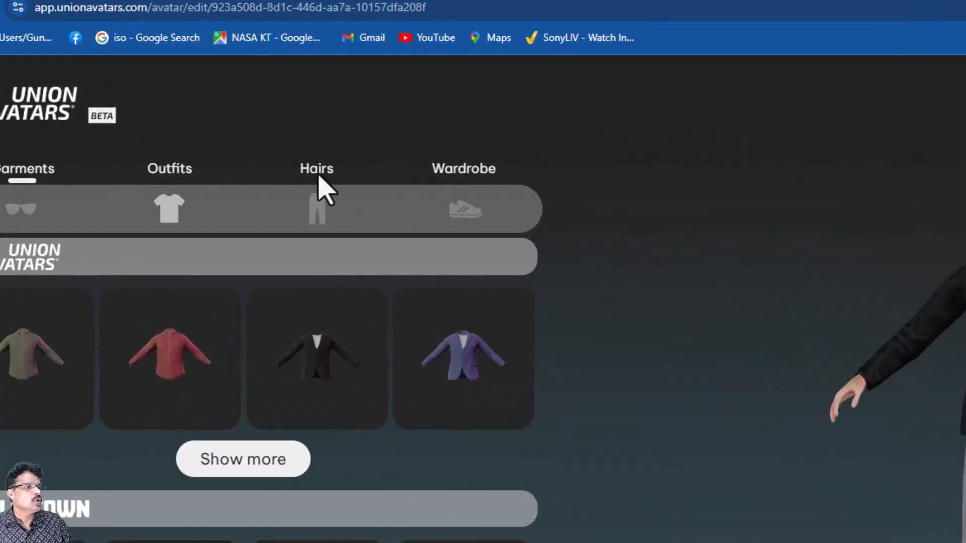
{"action": "left_click", "coordinate": [319, 172]}
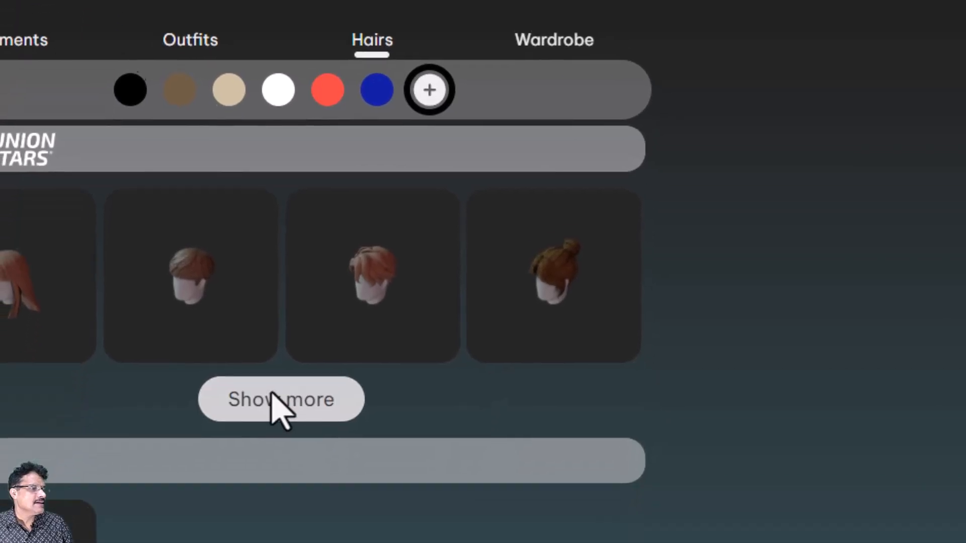
{"action": "left_click", "coordinate": [243, 461]}
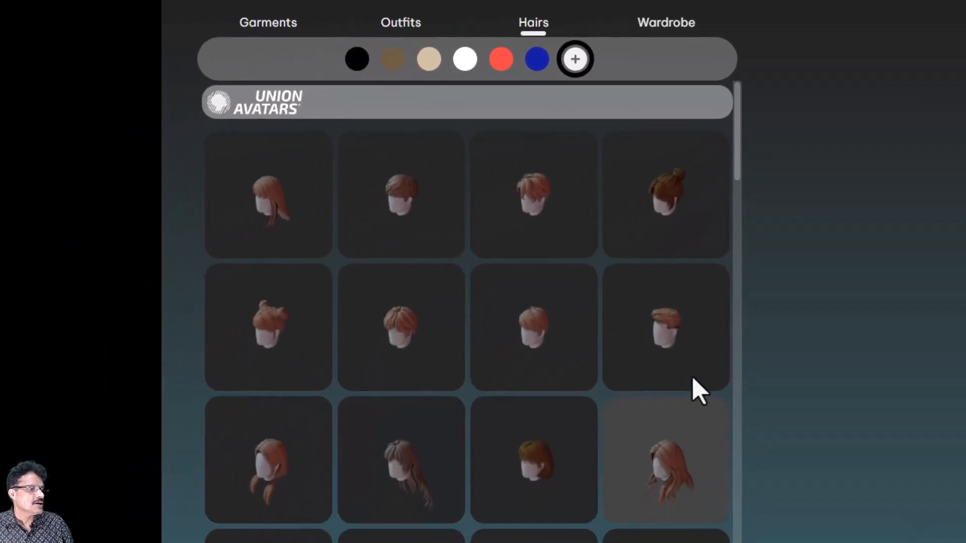
{"action": "left_click", "coordinate": [651, 309]}
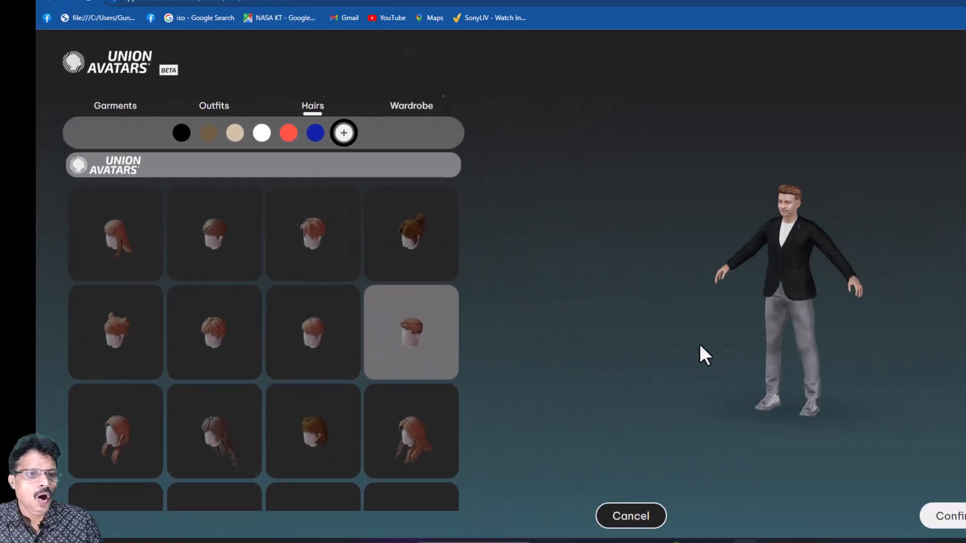
{"action": "scroll", "coordinate": [662, 321], "scroll_direction": "up", "scroll_amount": 3}
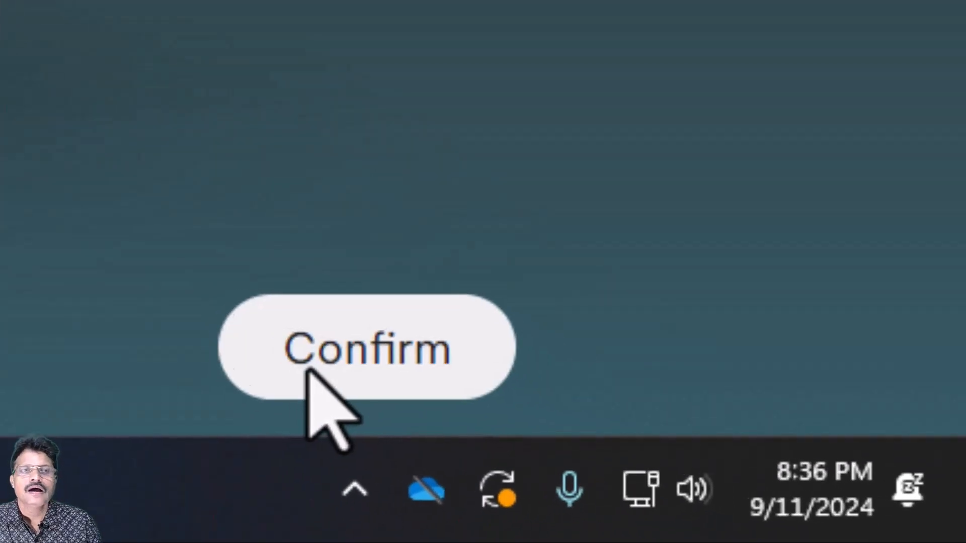
Finish editing, enter a name for the avatar and save it.
{"action": "left_click", "coordinate": [302, 370]}
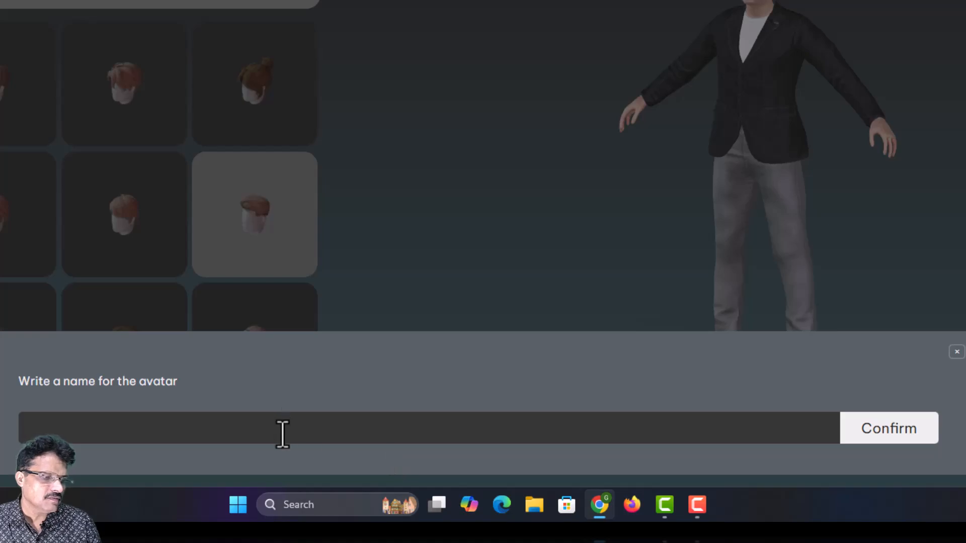
{"action": "left_click", "coordinate": [283, 434]}
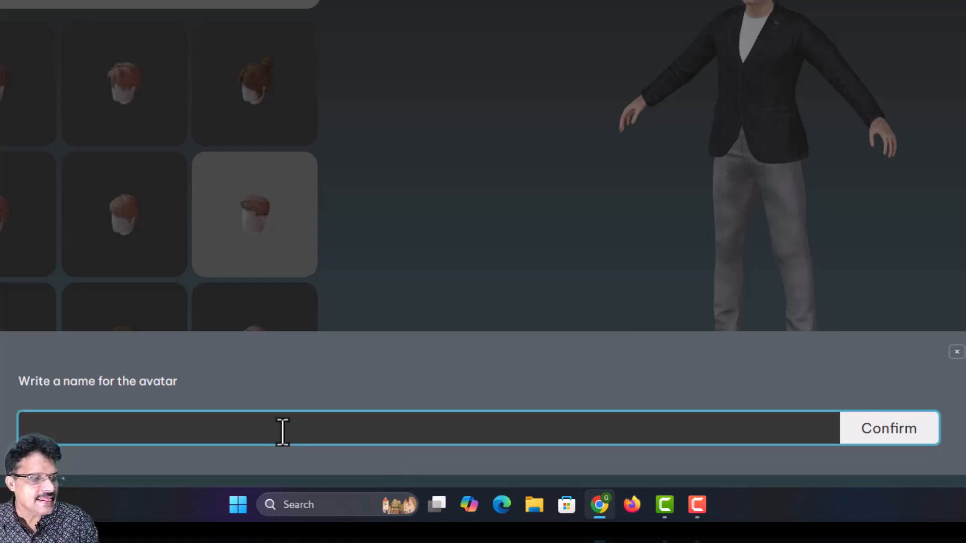
{"action": "type", "text": "sudh"}
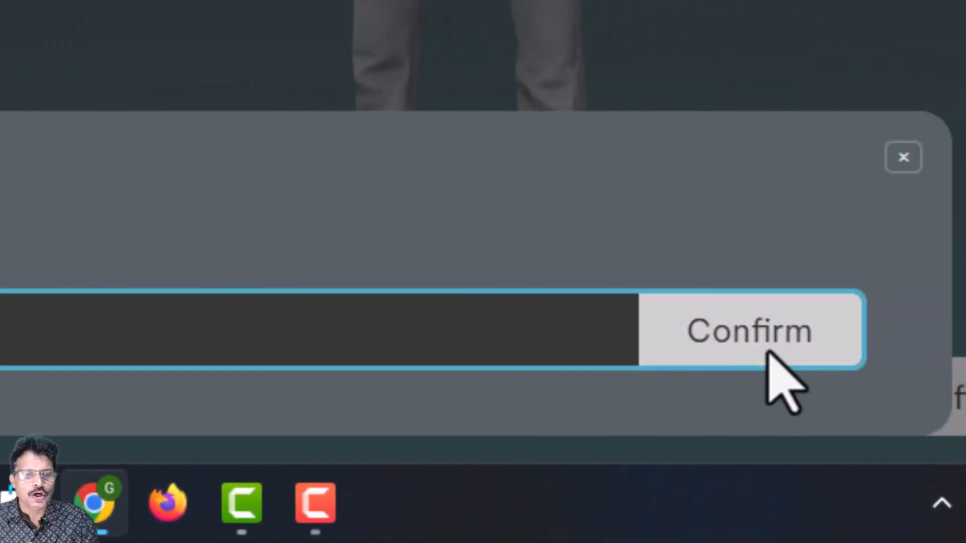
{"action": "left_click", "coordinate": [768, 352]}
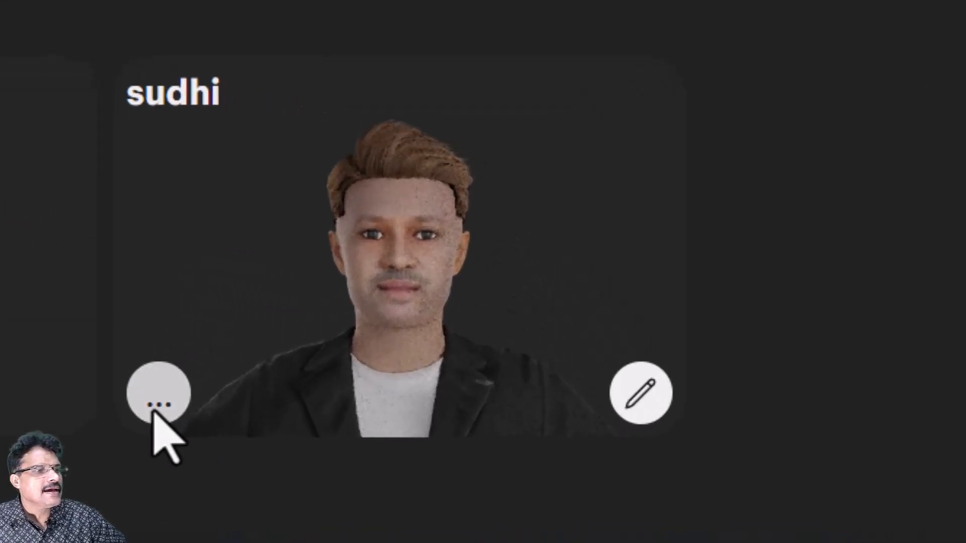
Download the avatar as a GLB file with blendshapes.
{"action": "left_click", "coordinate": [156, 407]}
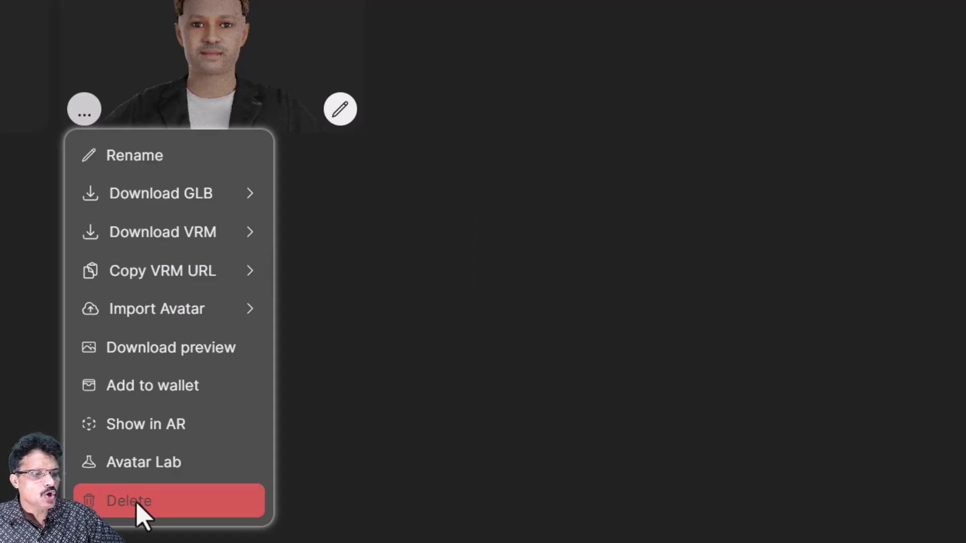
{"action": "mouse_move", "coordinate": [242, 194]}
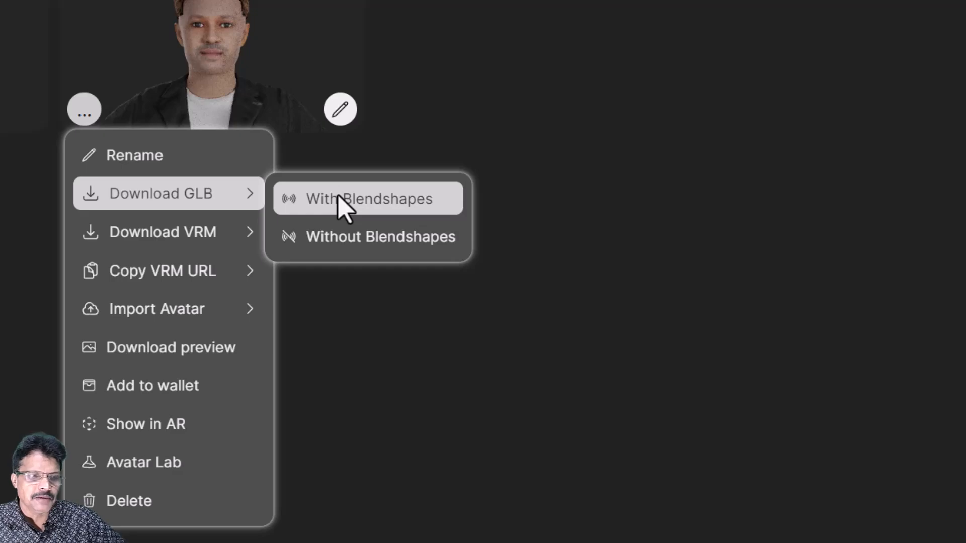
{"action": "left_click", "coordinate": [340, 198]}
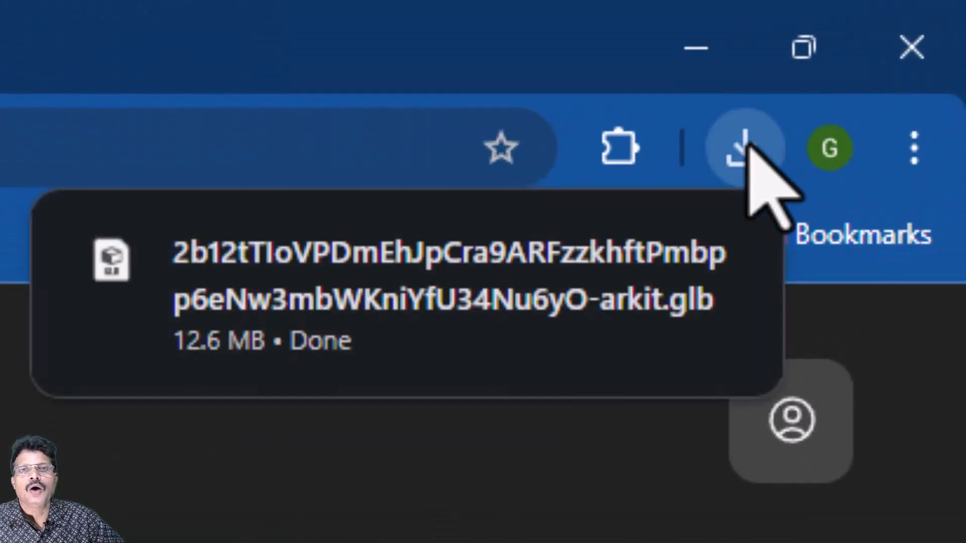
Cut the downloaded avatar .glb and go to drive Gunda_H (H:).
{"action": "left_click", "coordinate": [622, 260]}
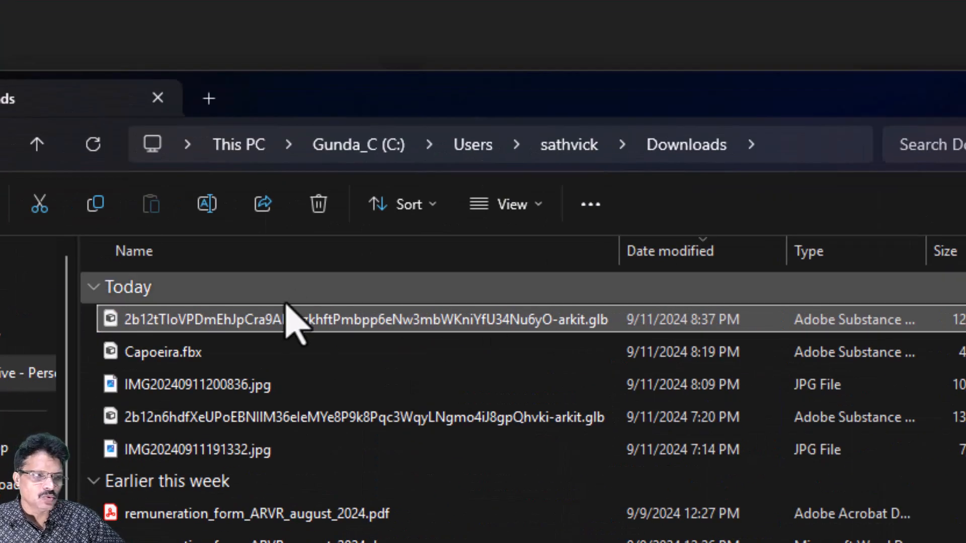
{"action": "right_click", "coordinate": [290, 320]}
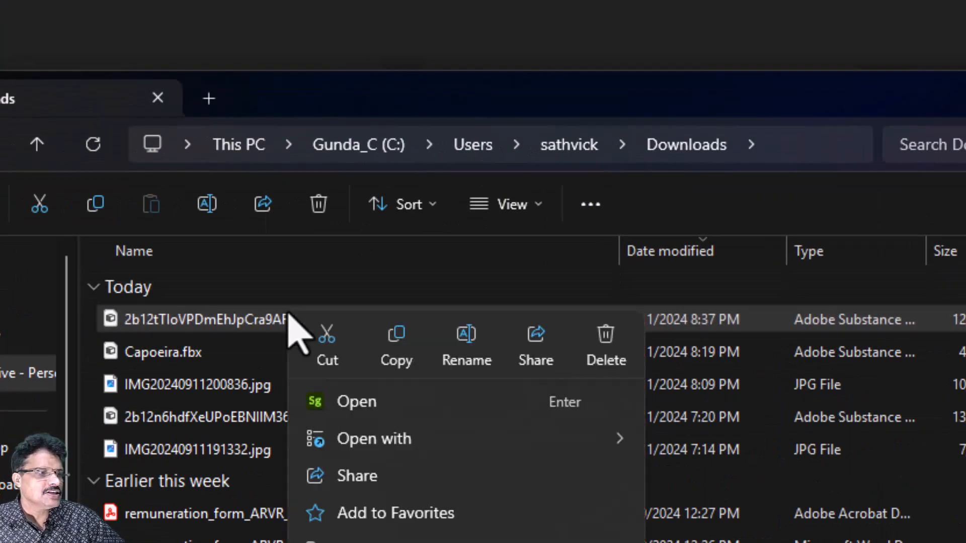
{"action": "left_click", "coordinate": [322, 355]}
{"action": "scroll", "coordinate": [227, 401], "scroll_direction": "down", "scroll_amount": 3}
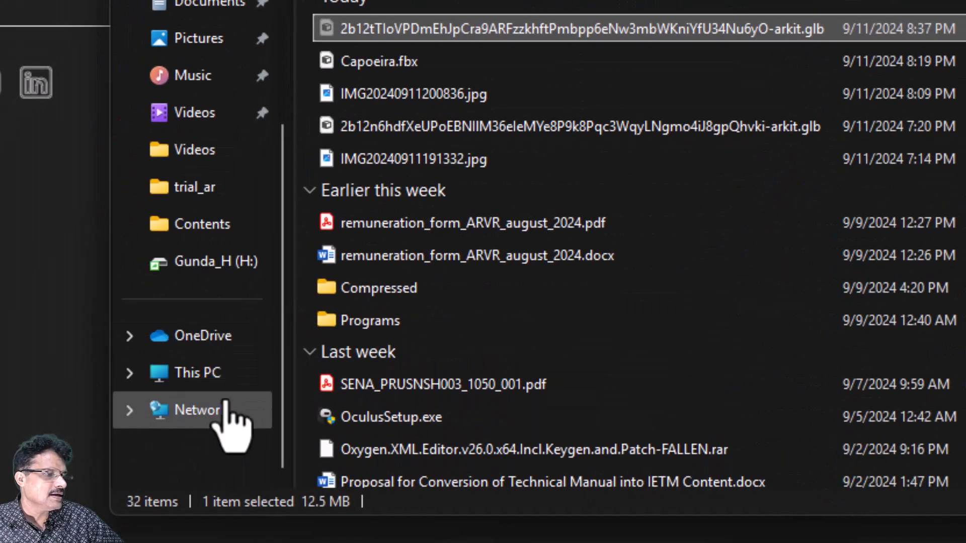
{"action": "left_click", "coordinate": [163, 380]}
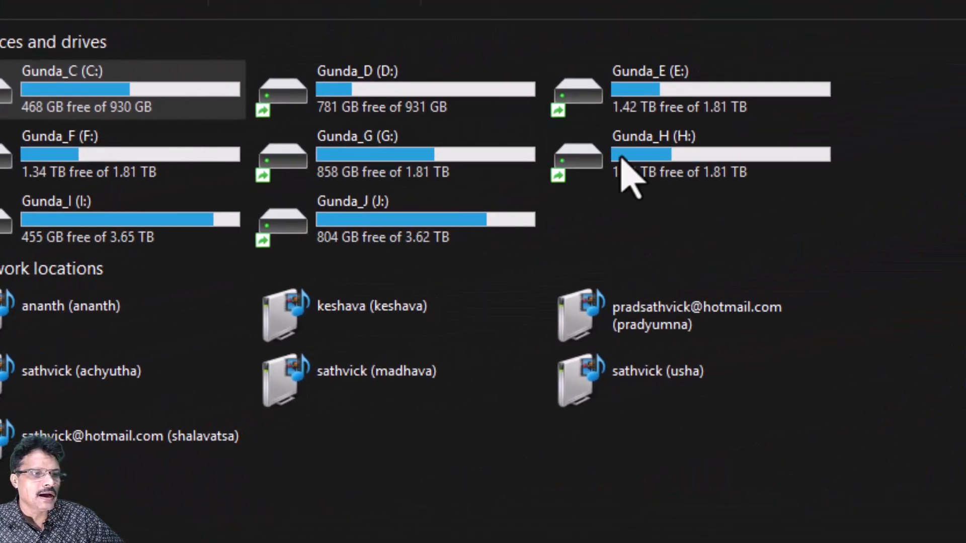
{"action": "double_click", "coordinate": [583, 163]}
Create a new folder named sudhi_avatar on drive H:.
{"action": "right_click", "coordinate": [793, 191]}
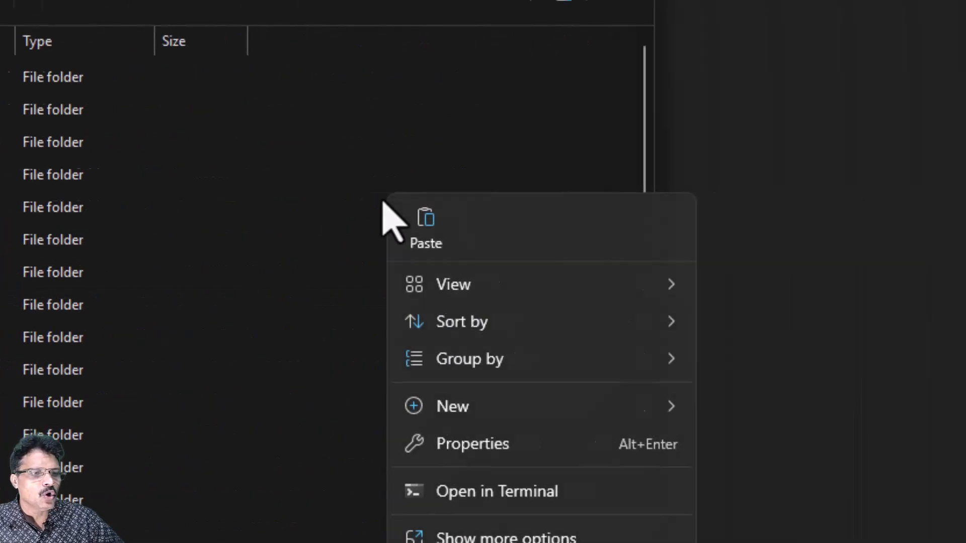
{"action": "mouse_move", "coordinate": [861, 408]}
{"action": "left_click", "coordinate": [603, 0]}
{"action": "type", "text": "sudh"}
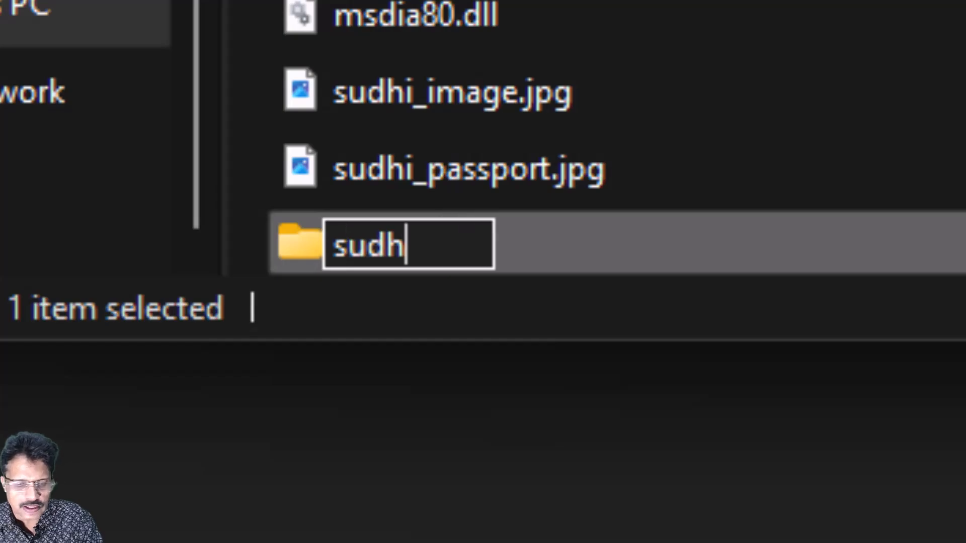
{"action": "type", "text": "i_avatar"}
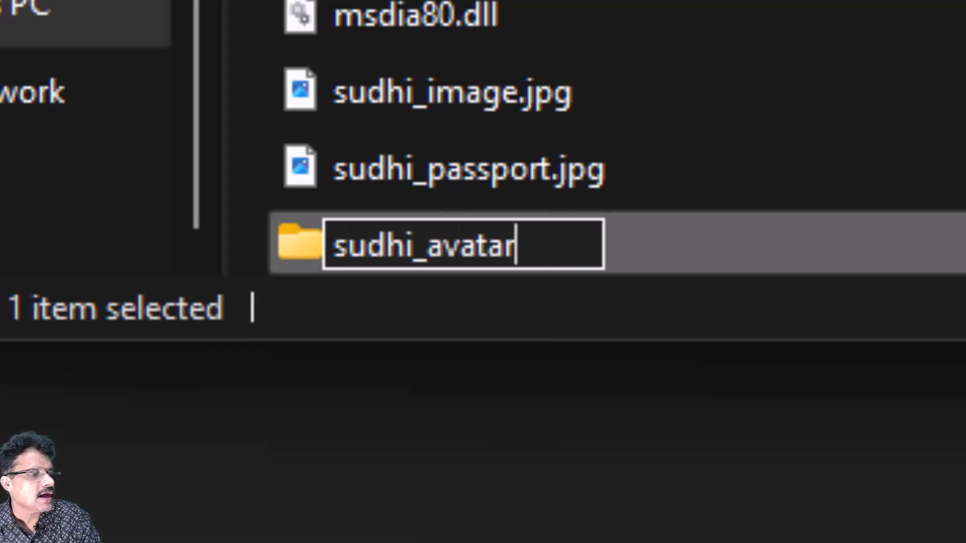
{"action": "key", "text": "Return"}
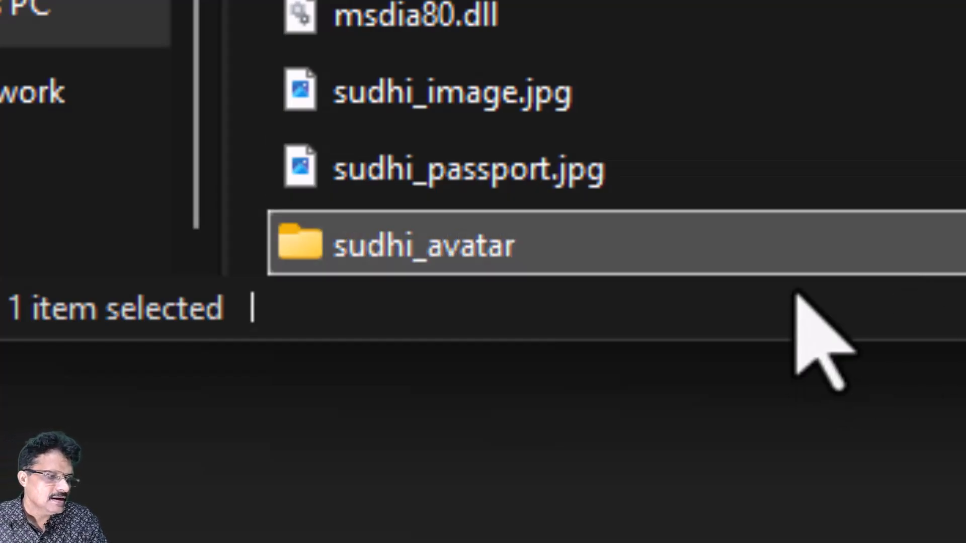
Paste the avatar file into sudhi_avatar and rename it to sudhi.glb.
{"action": "right_click", "coordinate": [276, 270]}
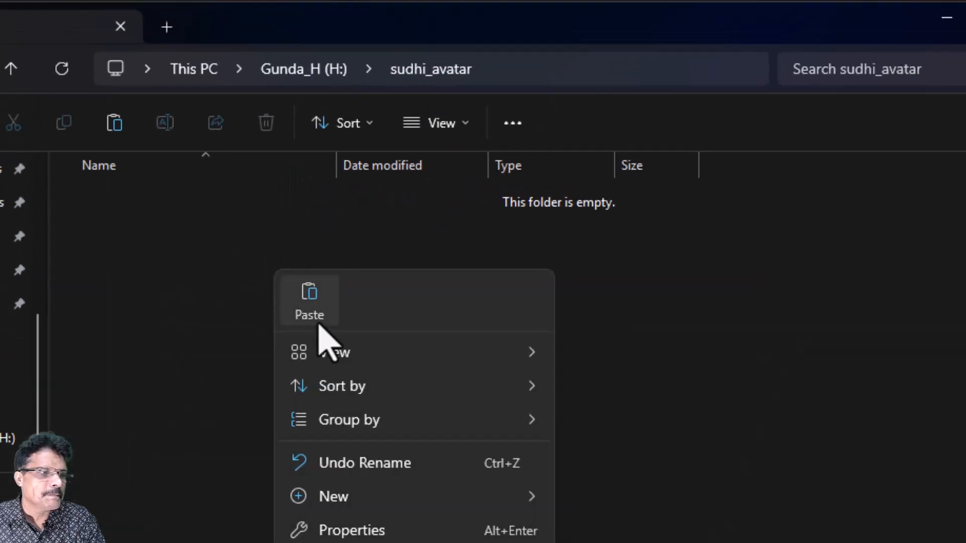
{"action": "left_click", "coordinate": [316, 322]}
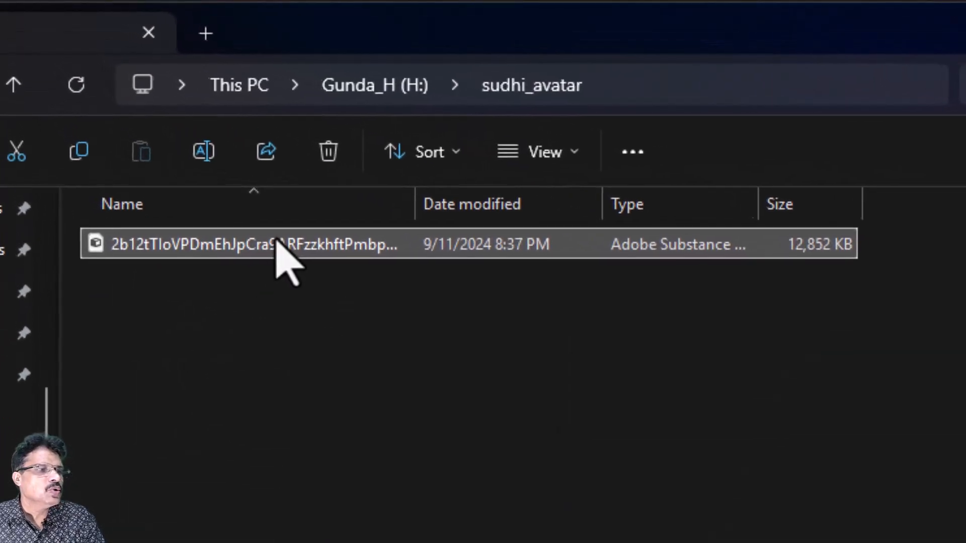
{"action": "right_click", "coordinate": [226, 197]}
{"action": "left_click", "coordinate": [487, 282]}
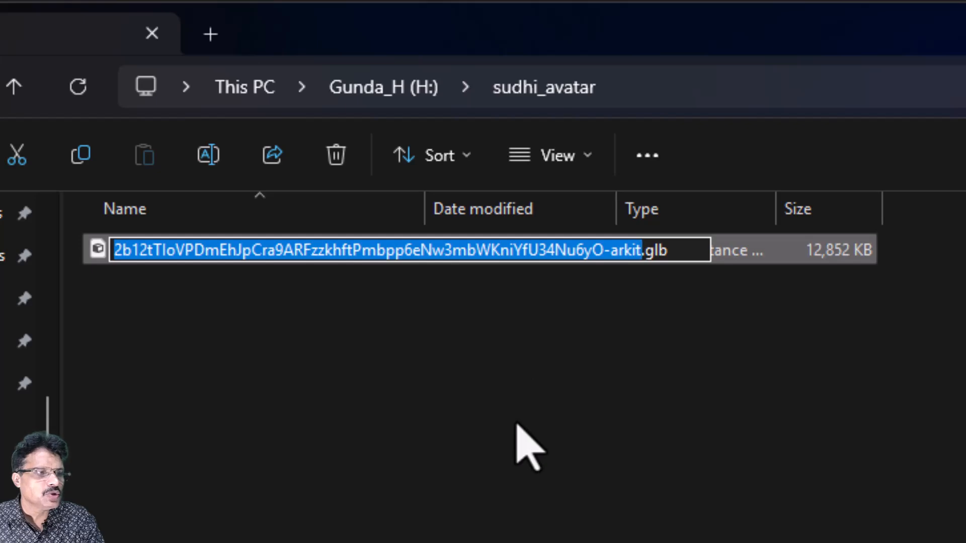
{"action": "type", "text": "sudhi"}
{"action": "key", "text": "Return"}
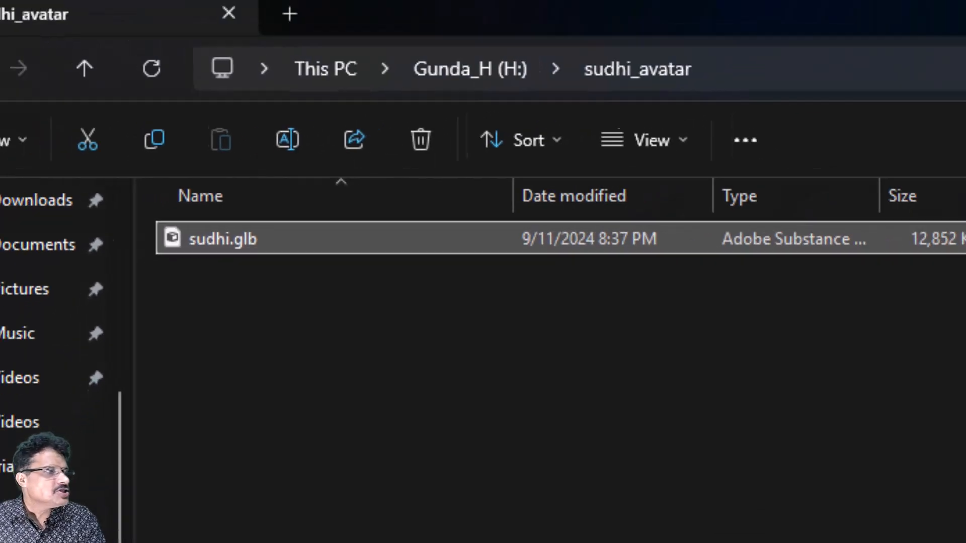
{"action": "left_click", "coordinate": [726, 122]}
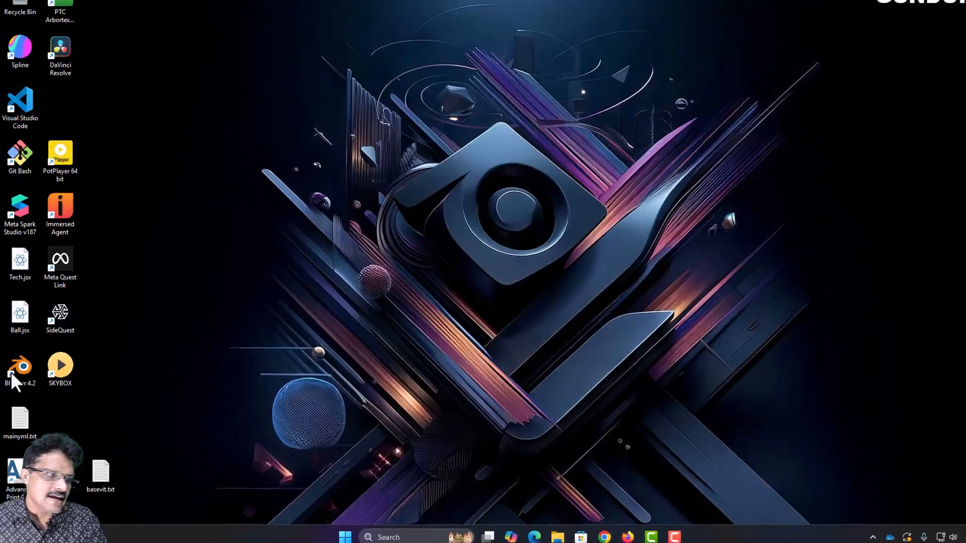
Launch Blender and dismiss the splash screen.
{"action": "double_click", "coordinate": [19, 370]}
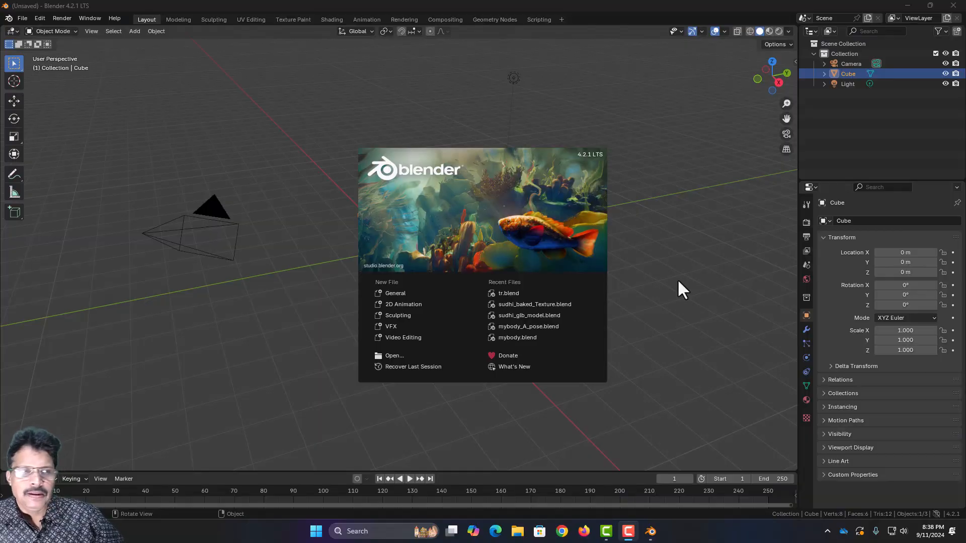
{"action": "left_click", "coordinate": [679, 282]}
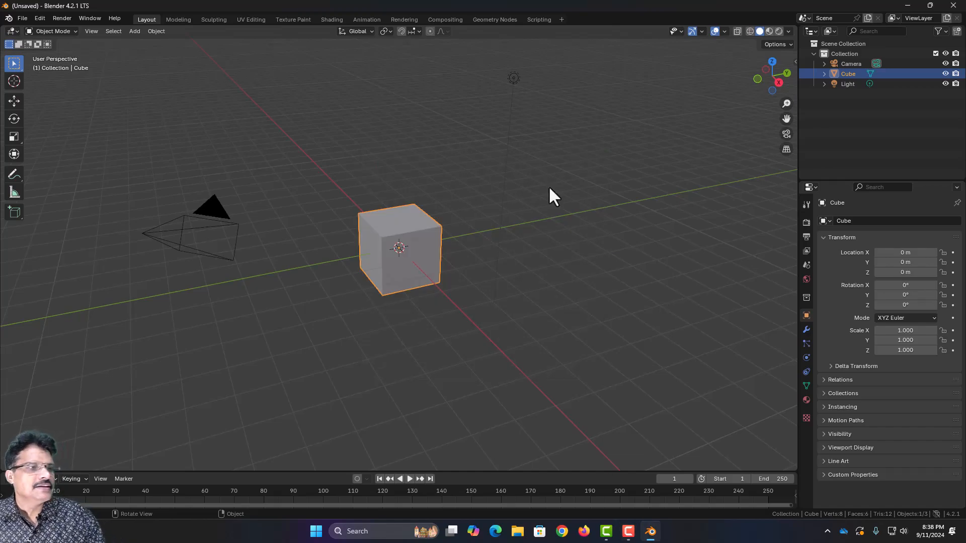
Select and delete the default camera, cube and light.
{"action": "key", "text": "a"}
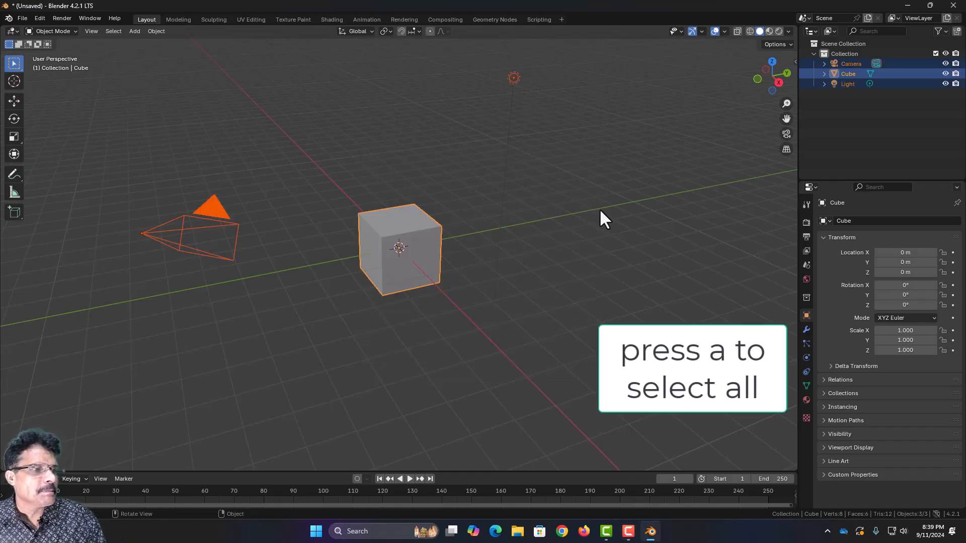
{"action": "key", "text": "x"}
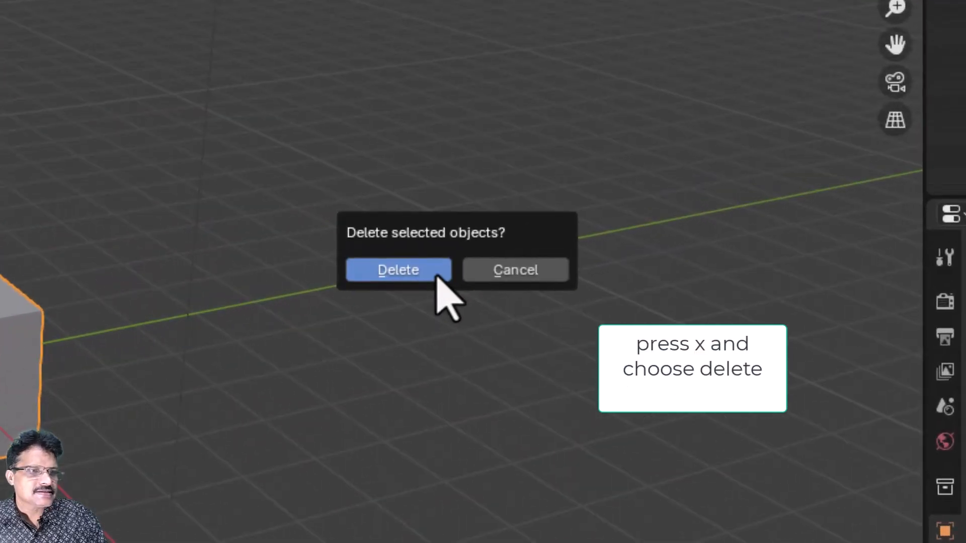
{"action": "left_click", "coordinate": [589, 213]}
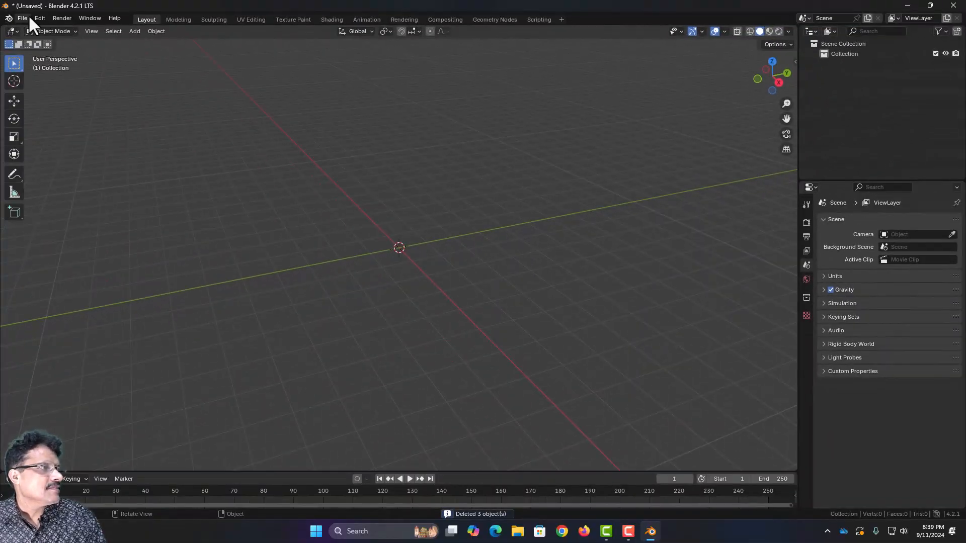
{"action": "left_click", "coordinate": [27, 17]}
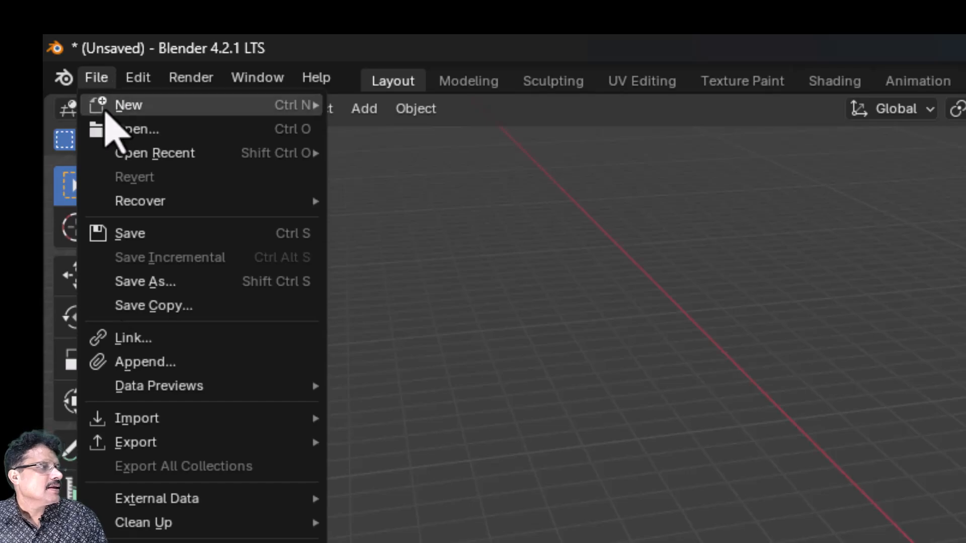
{"action": "mouse_move", "coordinate": [192, 418]}
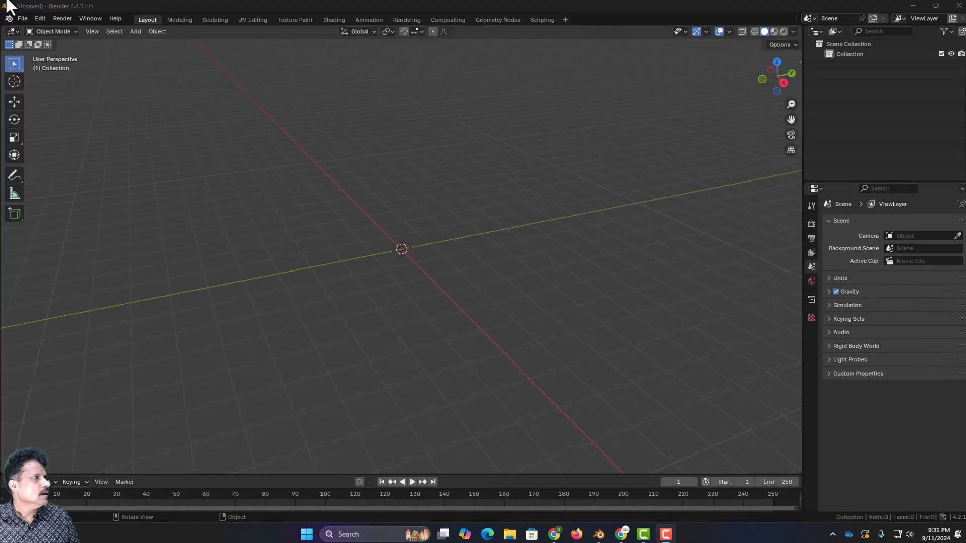
{"action": "left_click", "coordinate": [55, 18]}
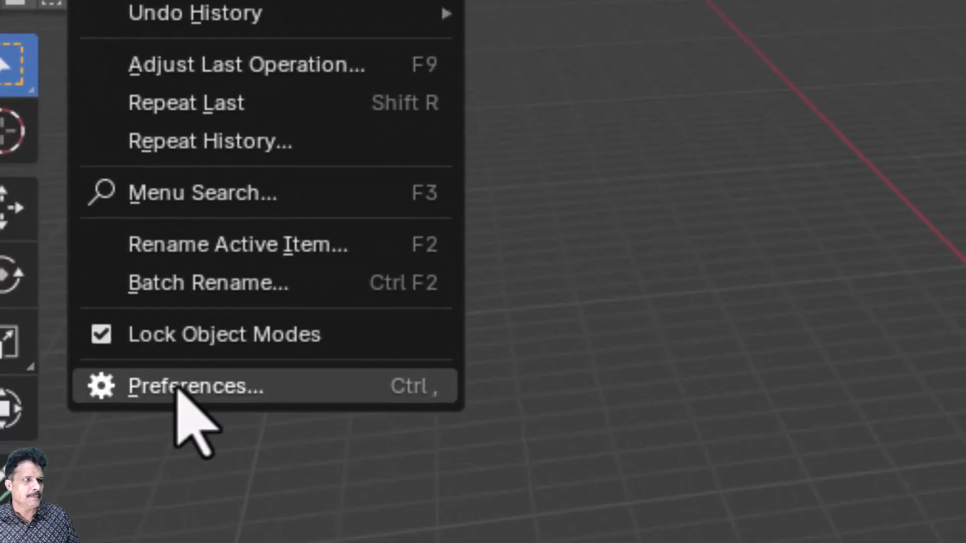
{"action": "left_click", "coordinate": [176, 389]}
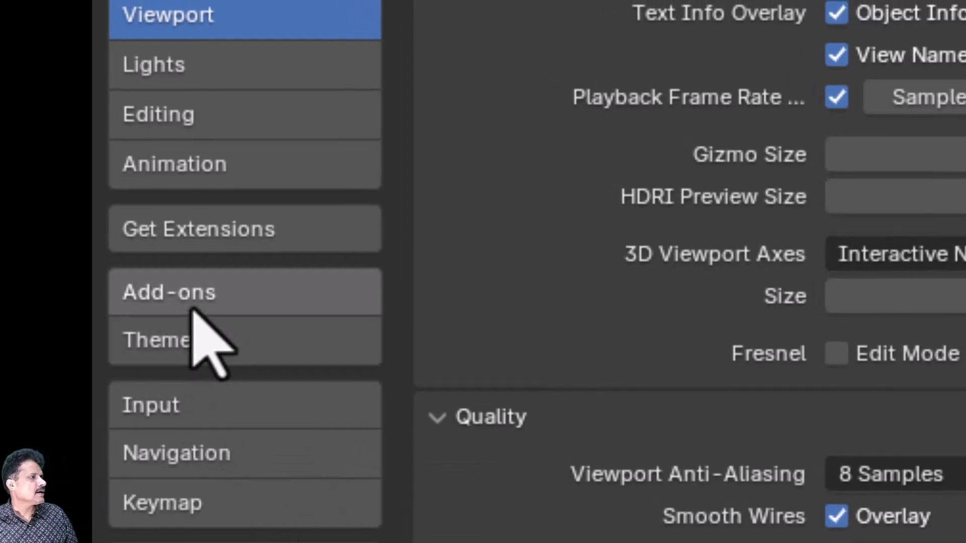
{"action": "left_click", "coordinate": [194, 304]}
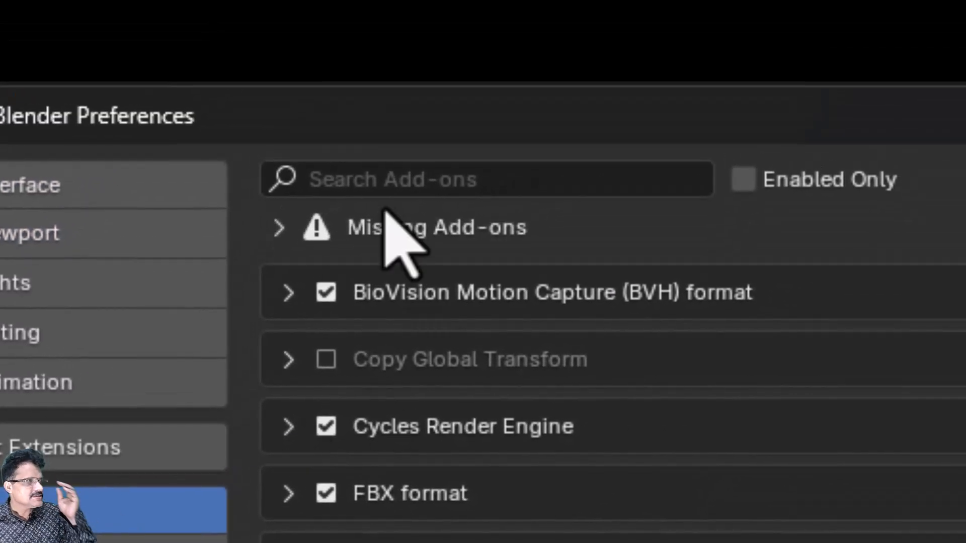
{"action": "left_click", "coordinate": [395, 180]}
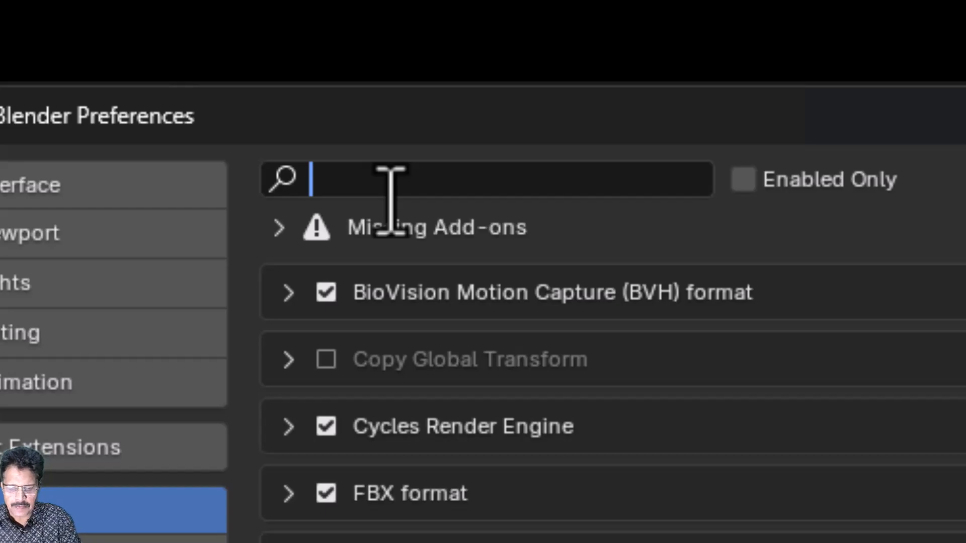
{"action": "type", "text": "gltf"}
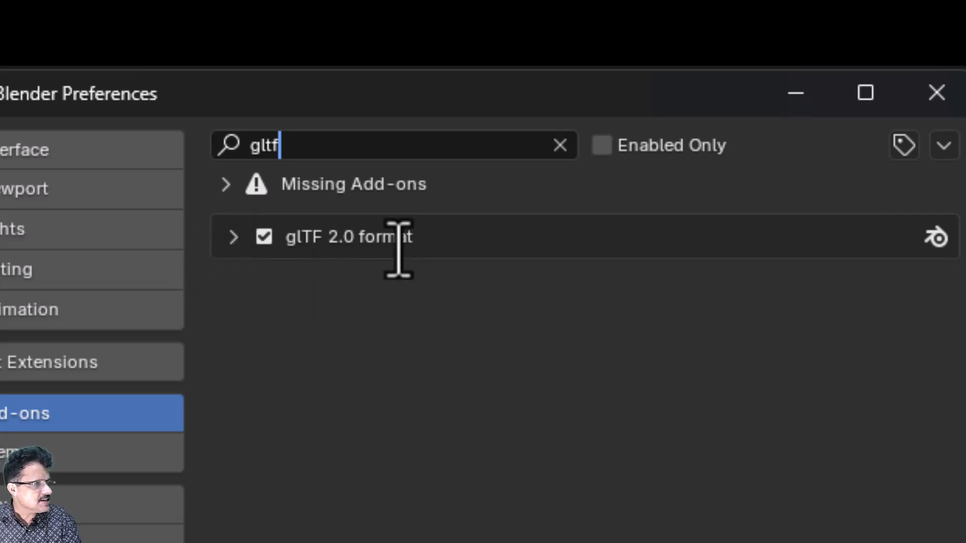
{"action": "left_click", "coordinate": [924, 100]}
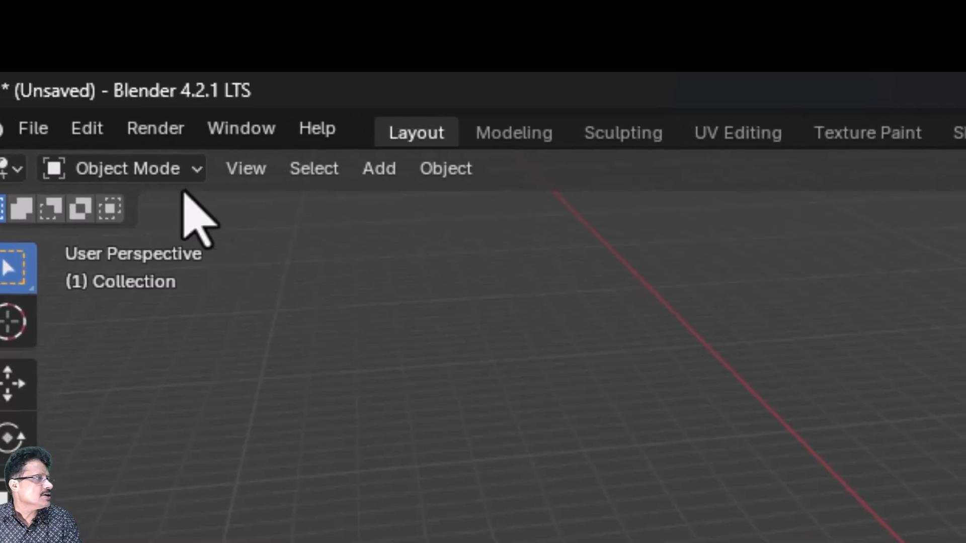
Import sudhi.glb from the sudhi_avatar folder on drive H: as glTF 2.0.
{"action": "left_click", "coordinate": [26, 122]}
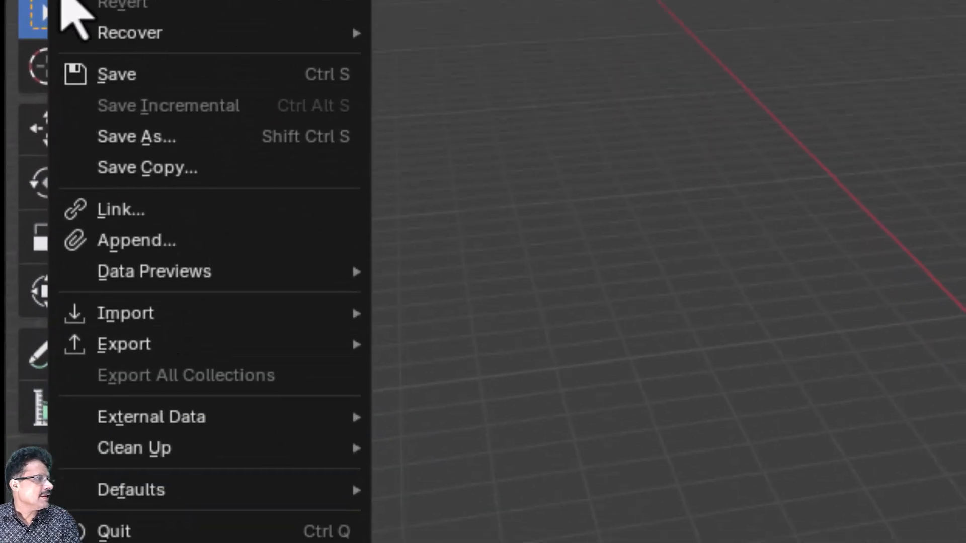
{"action": "mouse_move", "coordinate": [136, 542]}
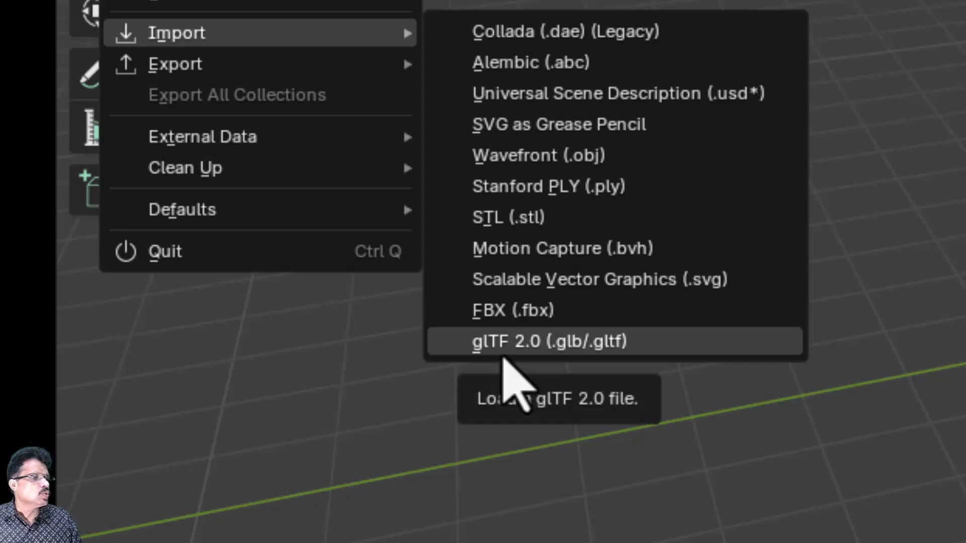
{"action": "left_click", "coordinate": [503, 352]}
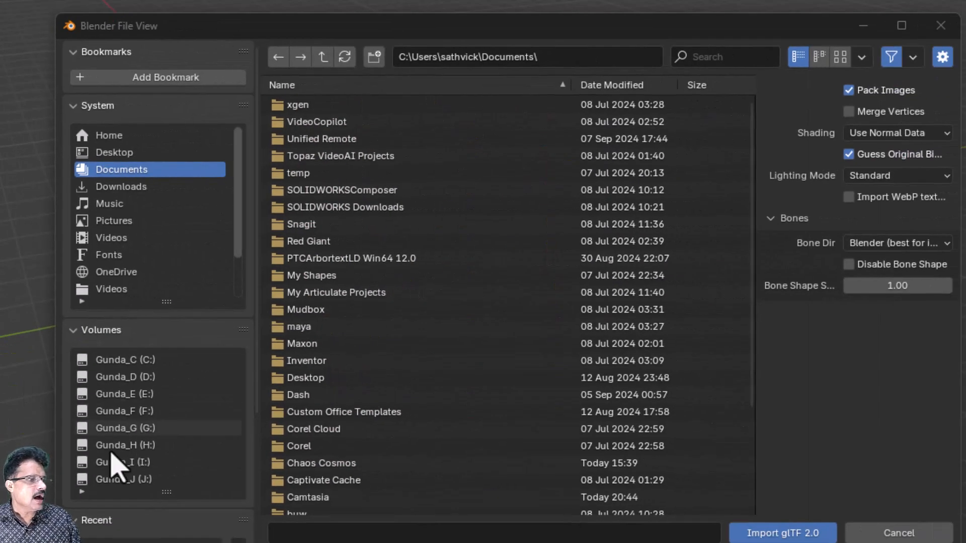
{"action": "left_click", "coordinate": [114, 446]}
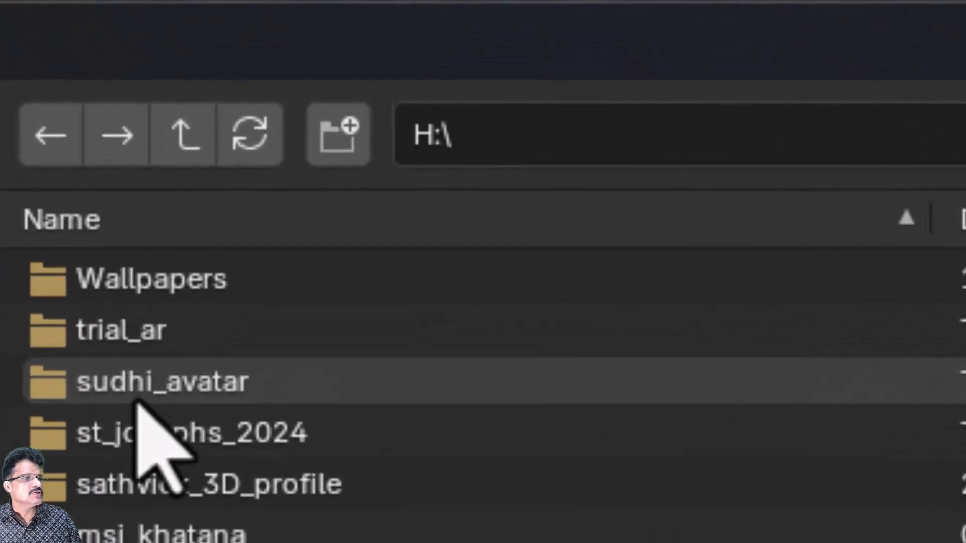
{"action": "left_click", "coordinate": [138, 398]}
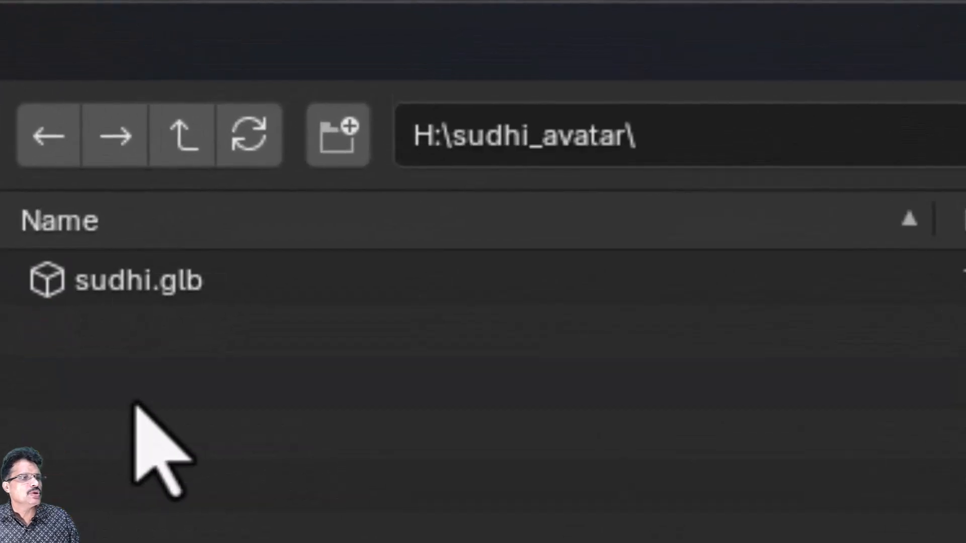
{"action": "left_click", "coordinate": [106, 280]}
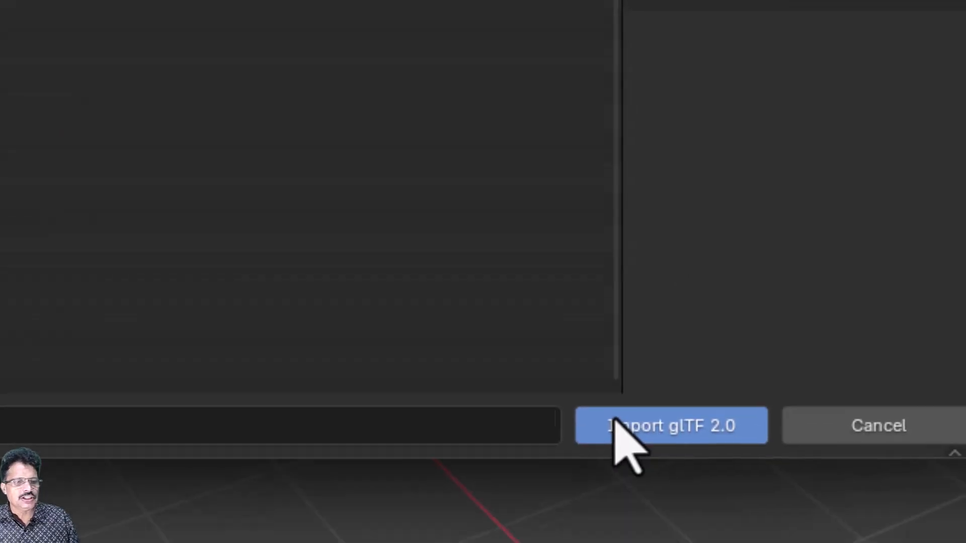
{"action": "left_click", "coordinate": [607, 410]}
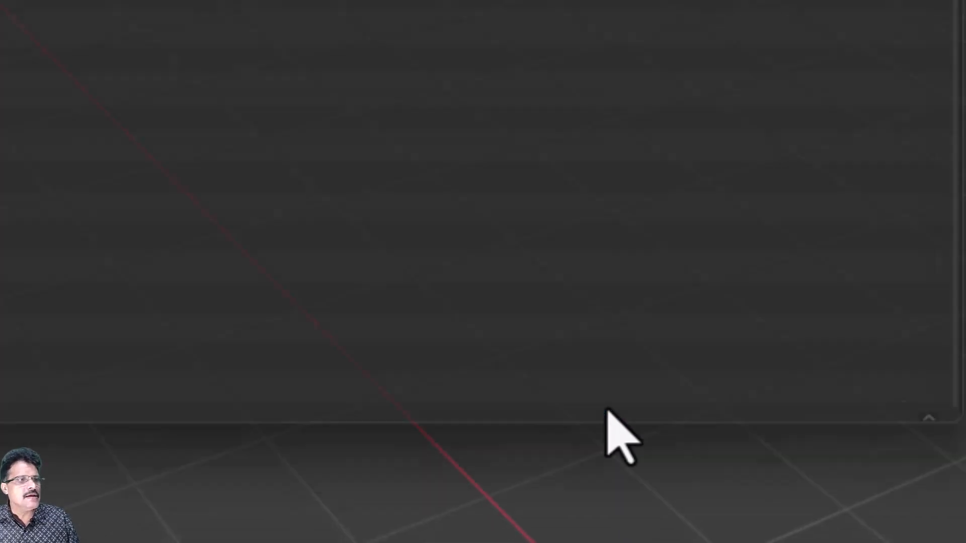
{"action": "scroll", "coordinate": [529, 316], "scroll_direction": "up", "scroll_amount": 7}
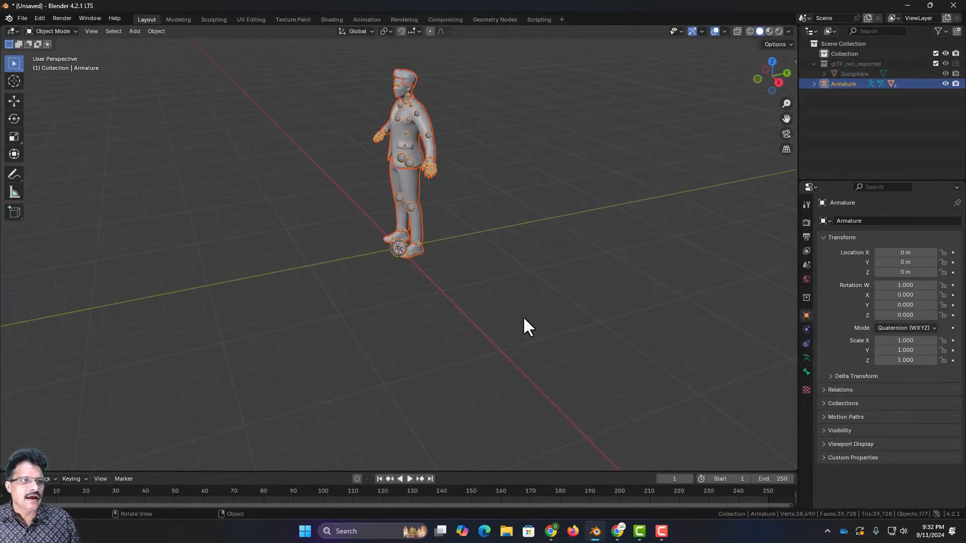
Switch to the front orthographic view framing the avatar's torso and head.
{"action": "middle_click_drag", "start_coordinate": [523, 315], "coordinate": [599, 295]}
{"action": "key", "text": "KP_1"}
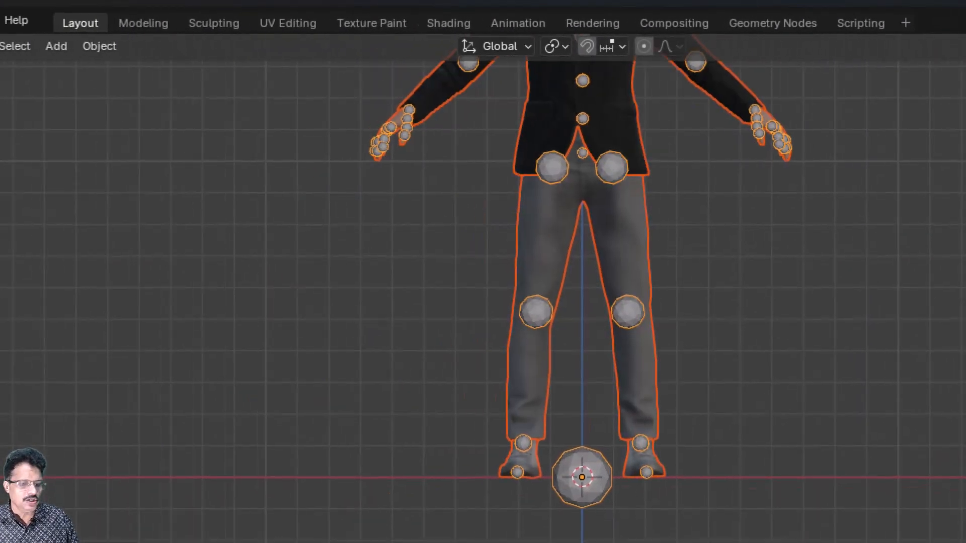
{"action": "middle_click_drag", "start_coordinate": [965, 275], "coordinate": [915, 542], "text": "shift"}
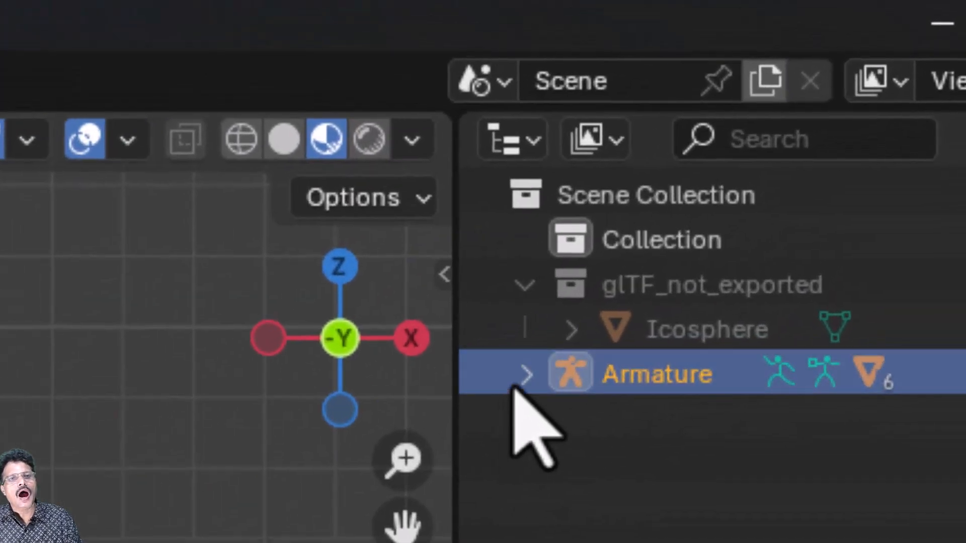
{"action": "left_click", "coordinate": [526, 376]}
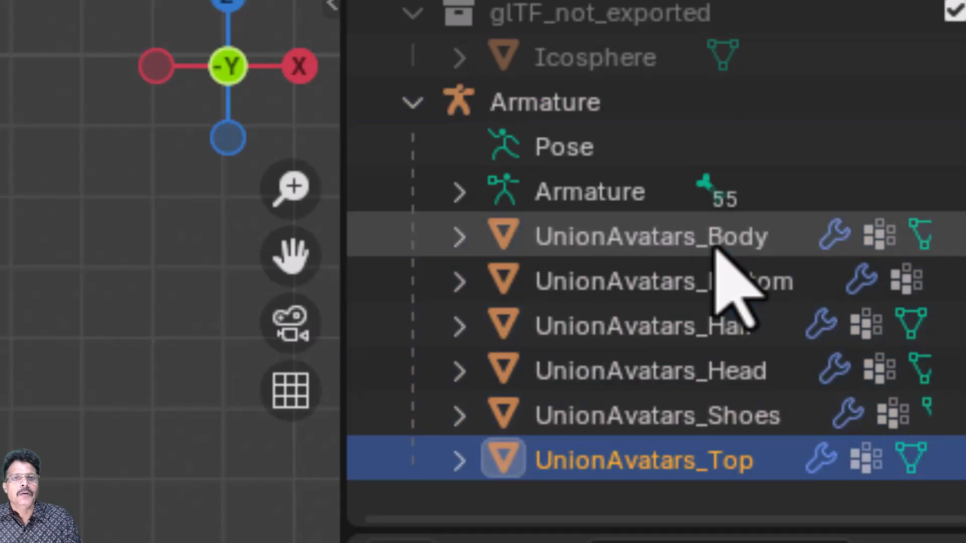
{"action": "left_click", "coordinate": [826, 516]}
{"action": "left_click", "coordinate": [704, 292]}
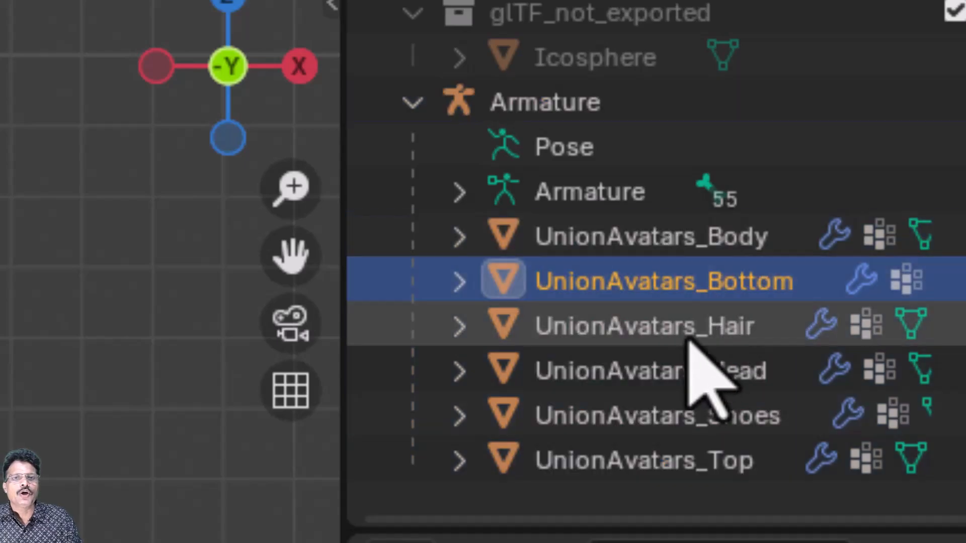
{"action": "left_click", "coordinate": [688, 324]}
{"action": "left_click", "coordinate": [684, 373]}
{"action": "left_click", "coordinate": [672, 425]}
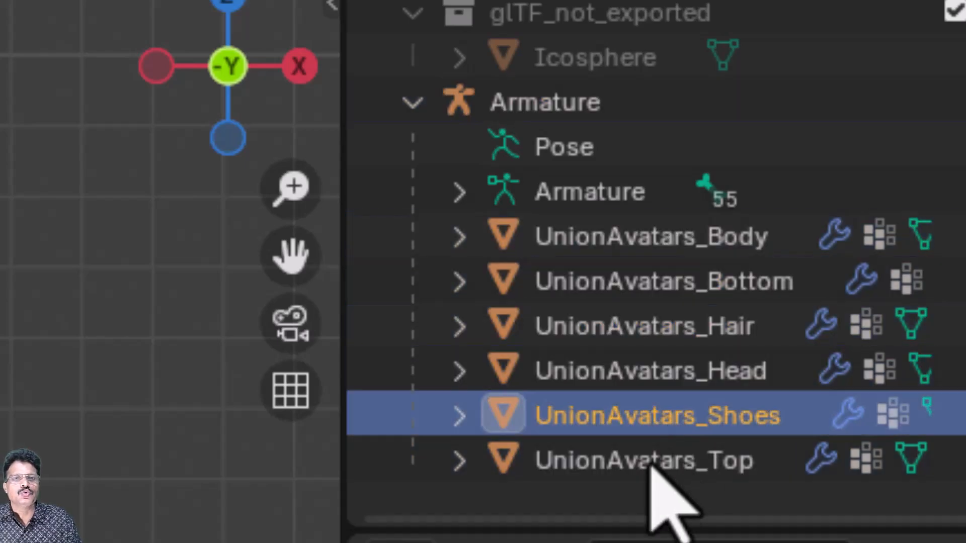
{"action": "left_click", "coordinate": [654, 465]}
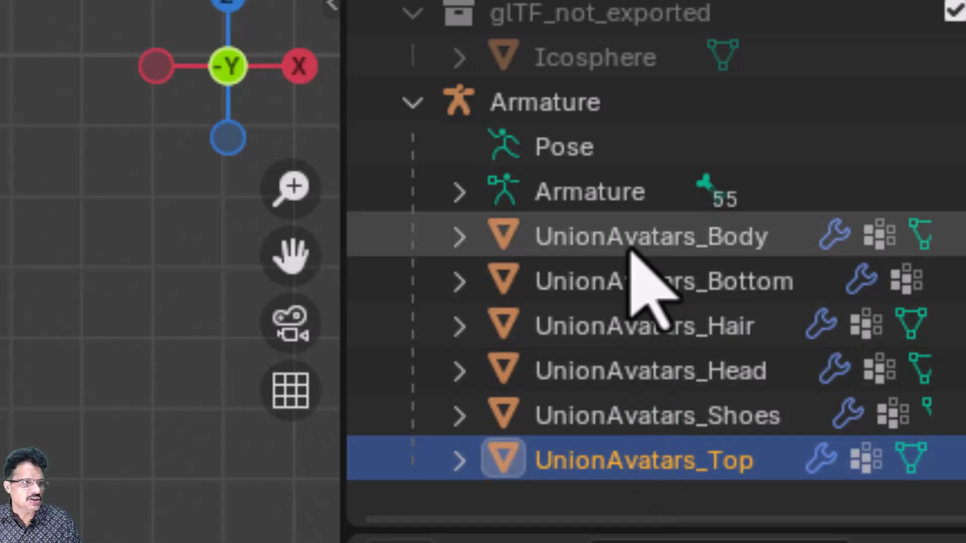
{"action": "left_click", "coordinate": [718, 244]}
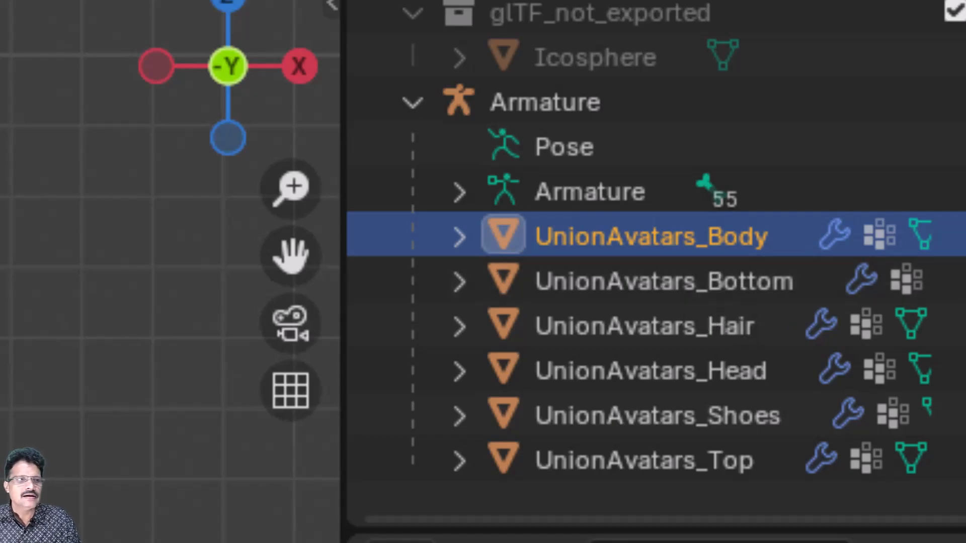
{"action": "middle_click_drag", "start_coordinate": [151, 272], "coordinate": [123, 317]}
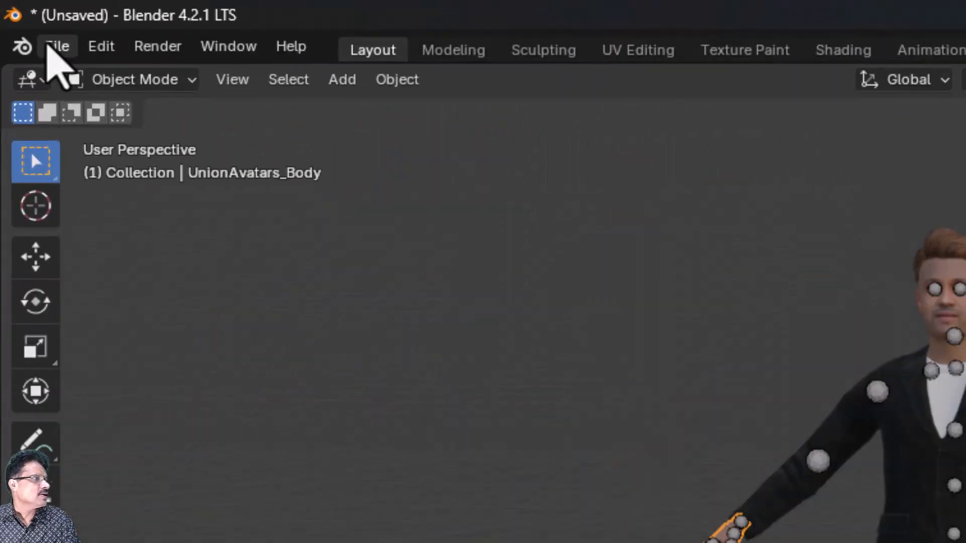
Save the avatar project as a new .blend file named sudhi_glb_M… in the avatar folder on H:.
{"action": "left_click", "coordinate": [22, 7]}
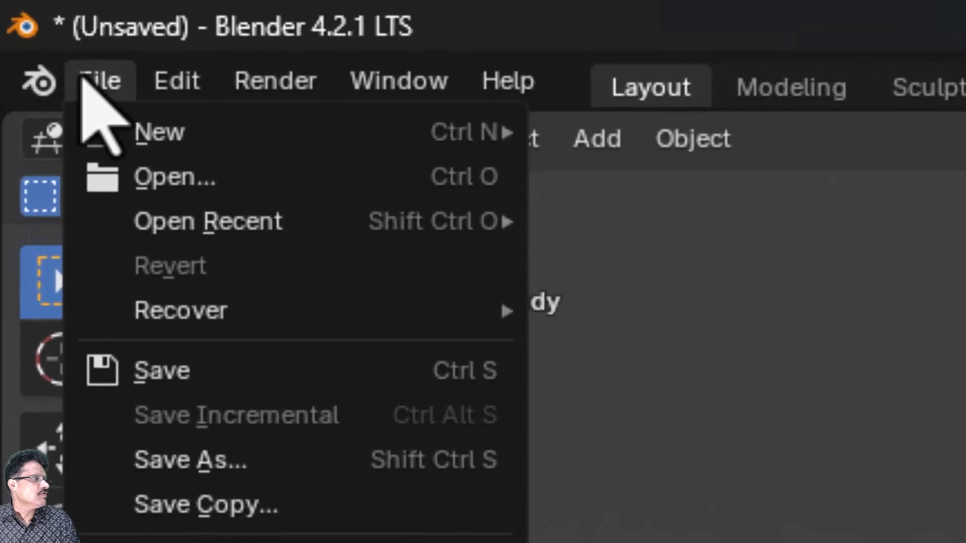
{"action": "left_click", "coordinate": [227, 460]}
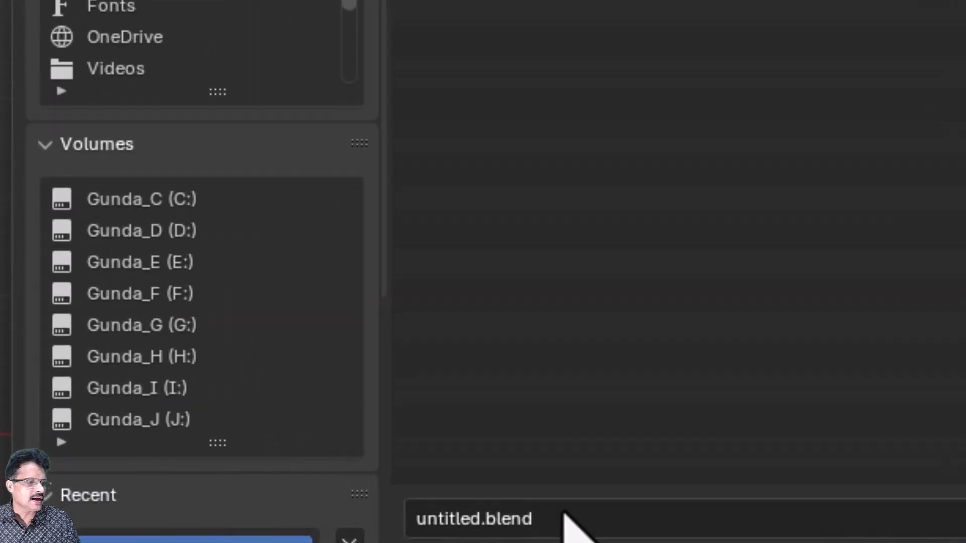
{"action": "left_click", "coordinate": [569, 523]}
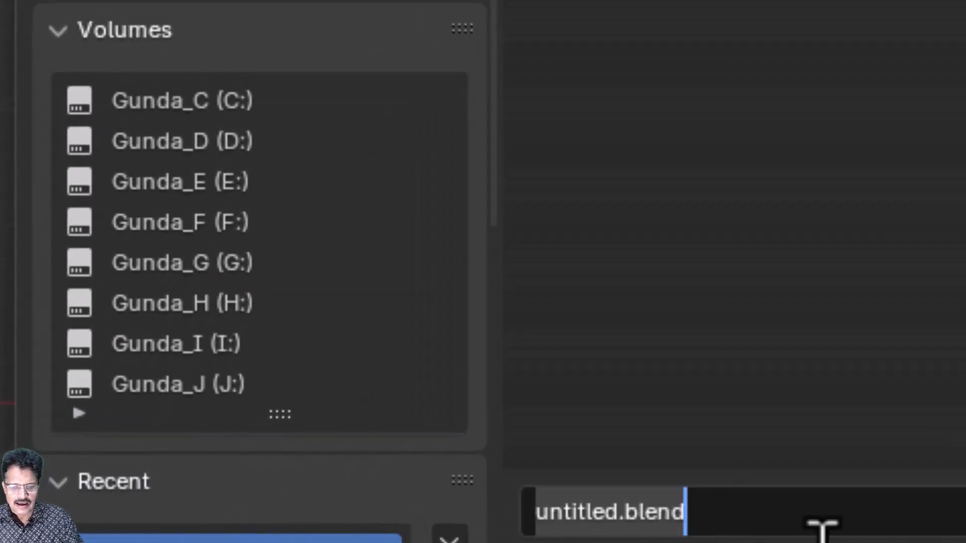
{"action": "type", "text": "sudhi_glb_Model"}
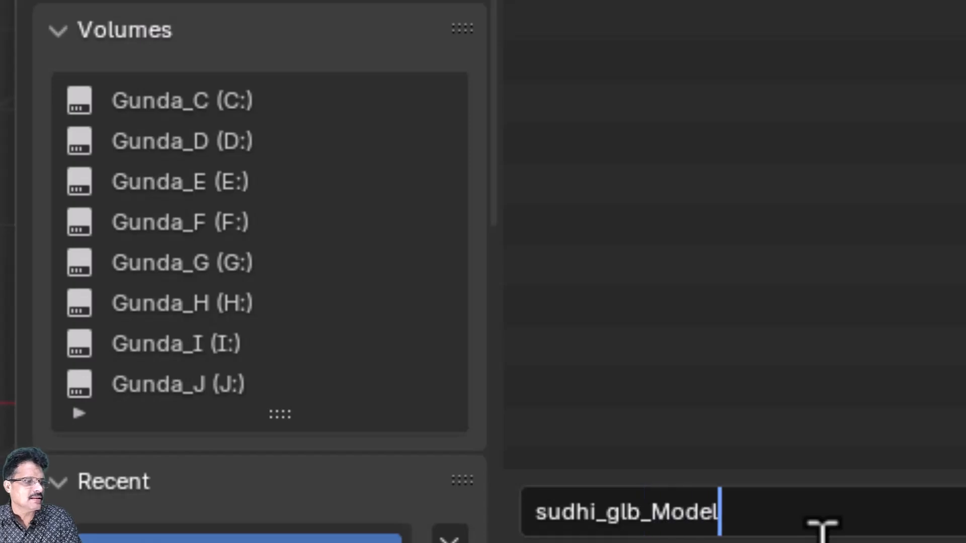
{"action": "key", "text": "Return"}
{"action": "left_click", "coordinate": [844, 262]}
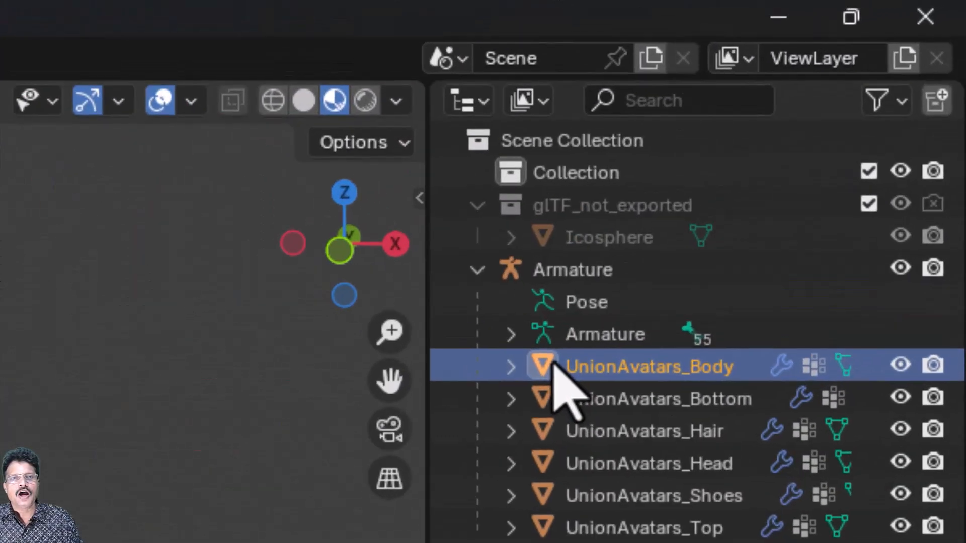
Select the avatar parts from UnionAvatars_Body to UnionAvatars_Top and join them into one object.
{"action": "left_click", "coordinate": [579, 527], "text": "shift"}
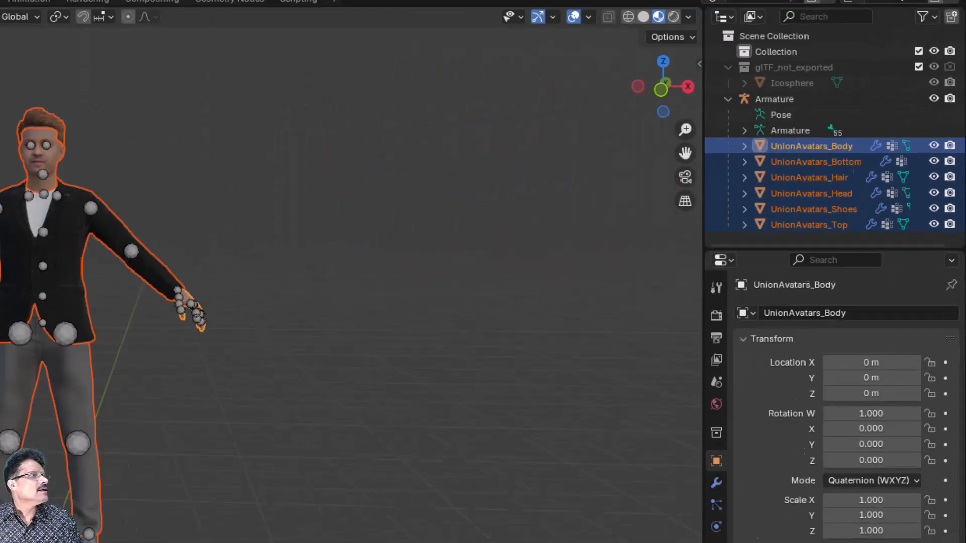
{"action": "left_click", "coordinate": [280, 71]}
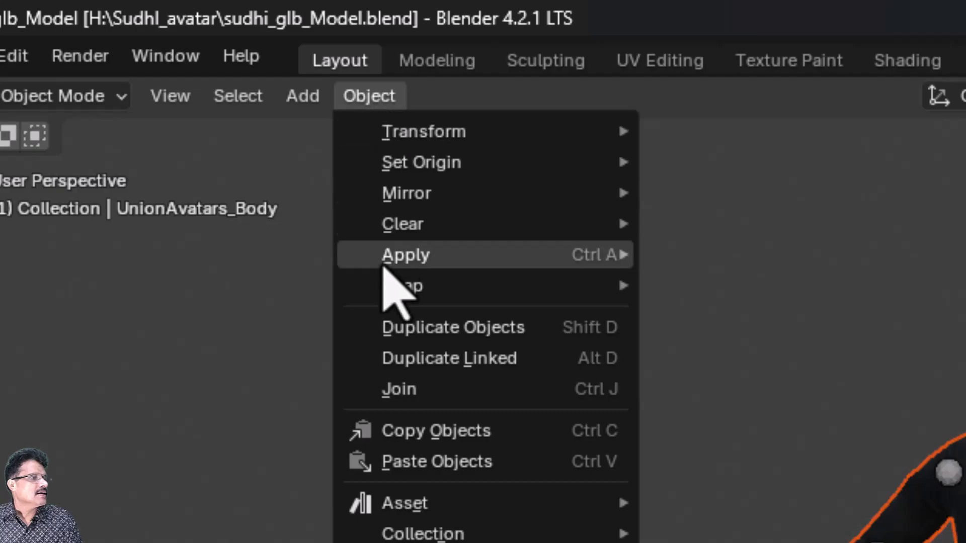
{"action": "left_click", "coordinate": [400, 392]}
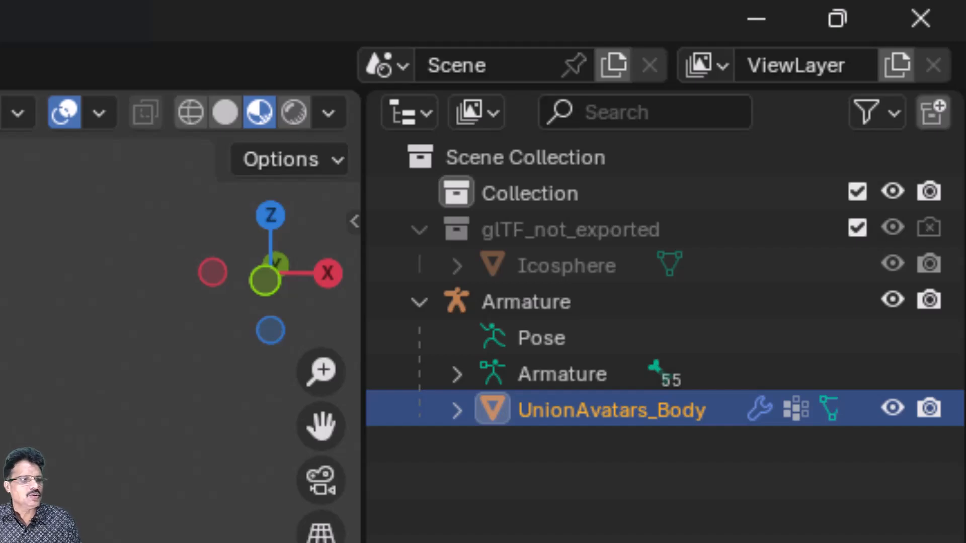
Rename the merged object to 'sudhi_body', then expand it and select its mesh data.
{"action": "right_click", "coordinate": [625, 417]}
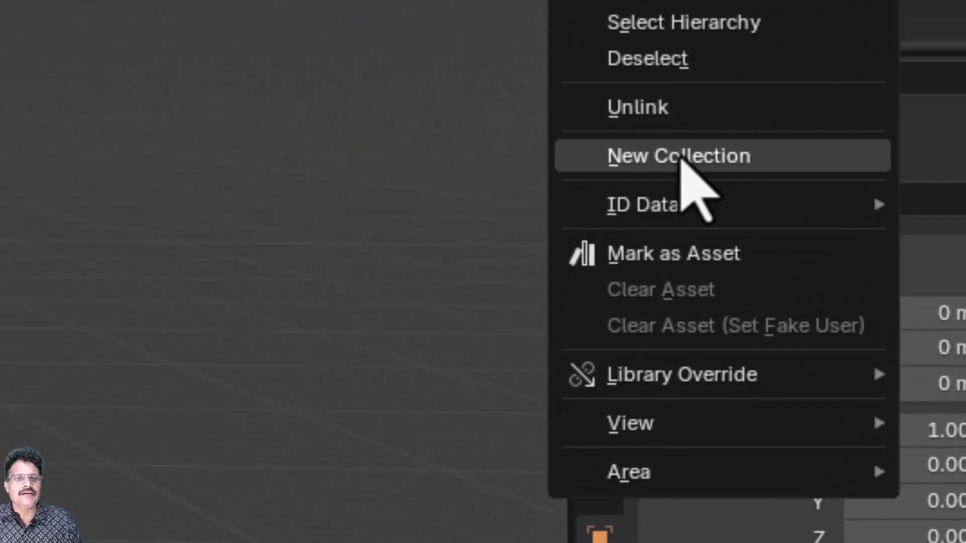
{"action": "mouse_move", "coordinate": [610, 204]}
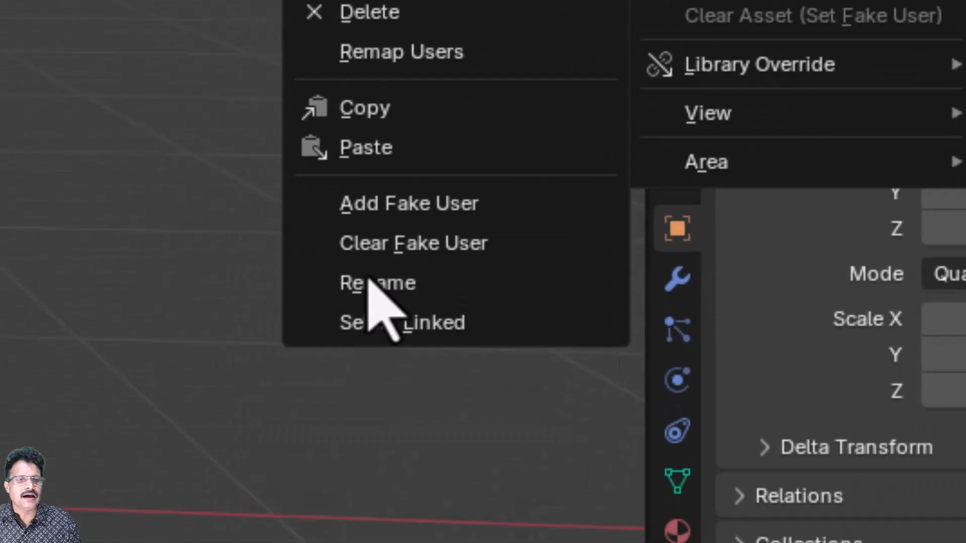
{"action": "left_click", "coordinate": [377, 282]}
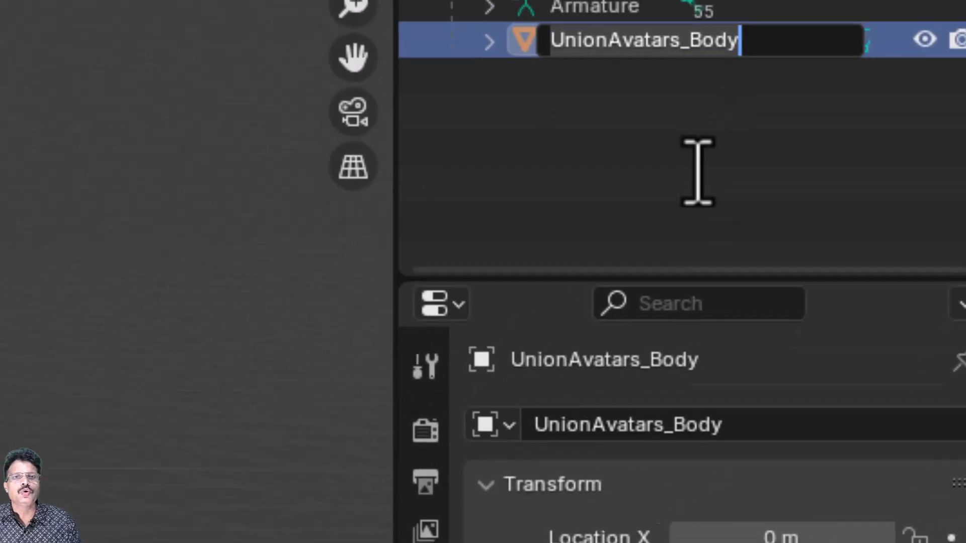
{"action": "type", "text": "sud"}
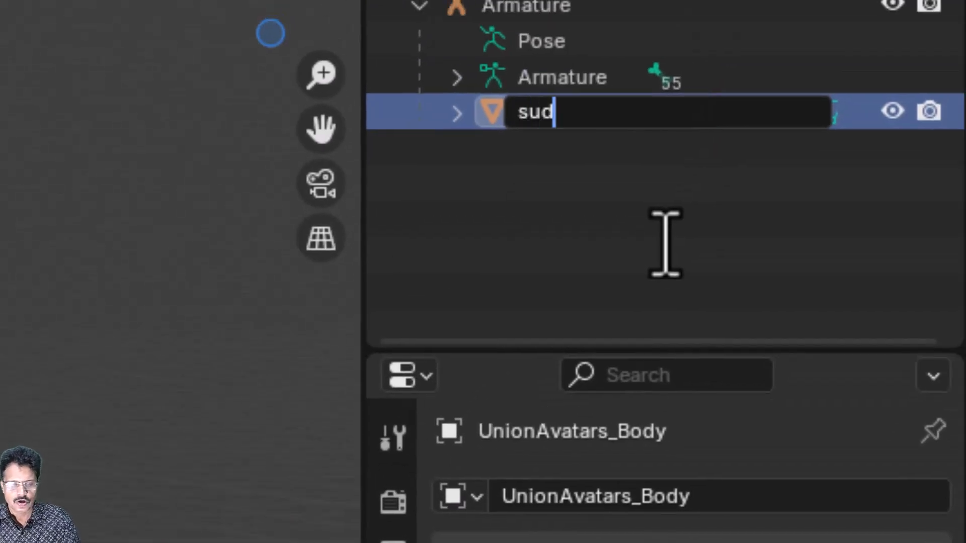
{"action": "type", "text": "hi_body"}
{"action": "key", "text": "Return"}
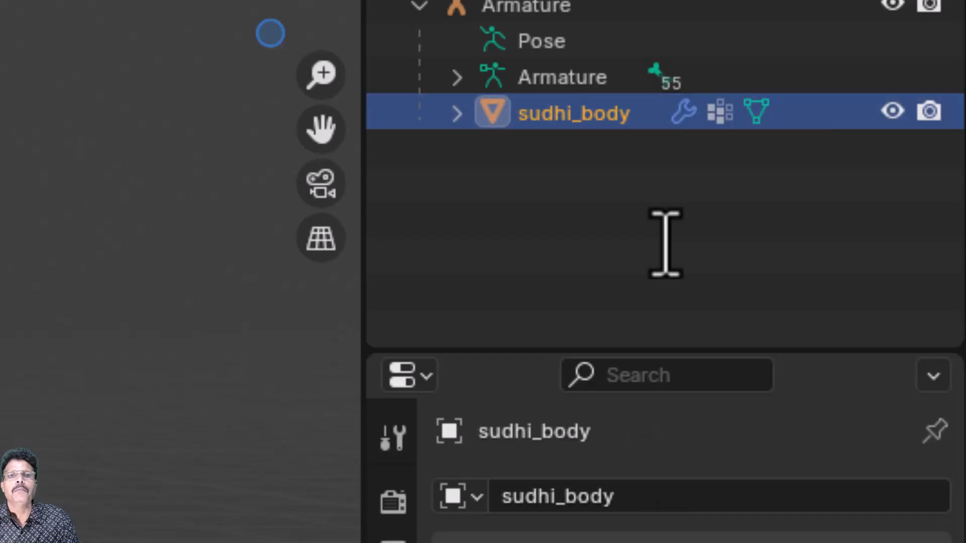
{"action": "left_click", "coordinate": [456, 114]}
{"action": "left_click", "coordinate": [624, 147]}
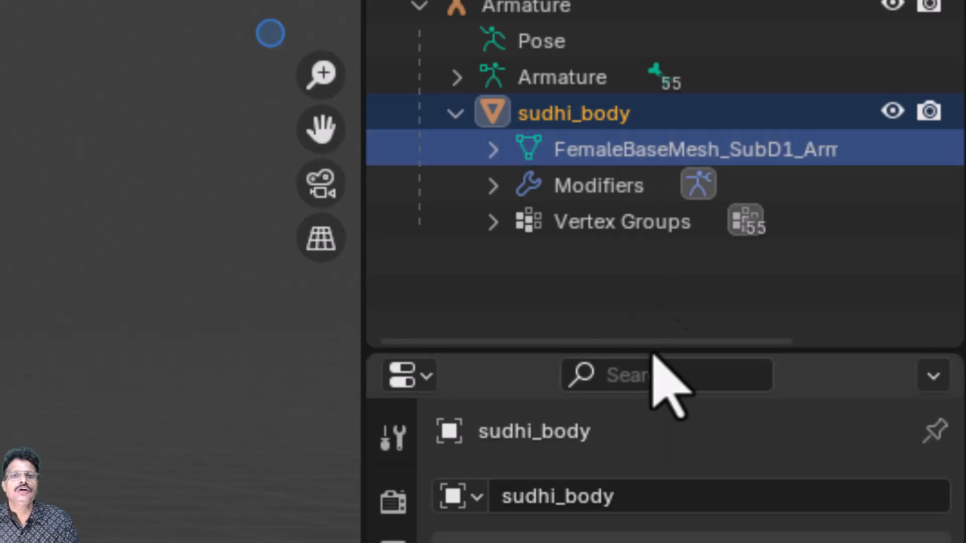
Rename the mesh data so it ends in '_body_mesh', matching the object.
{"action": "right_click", "coordinate": [583, 150]}
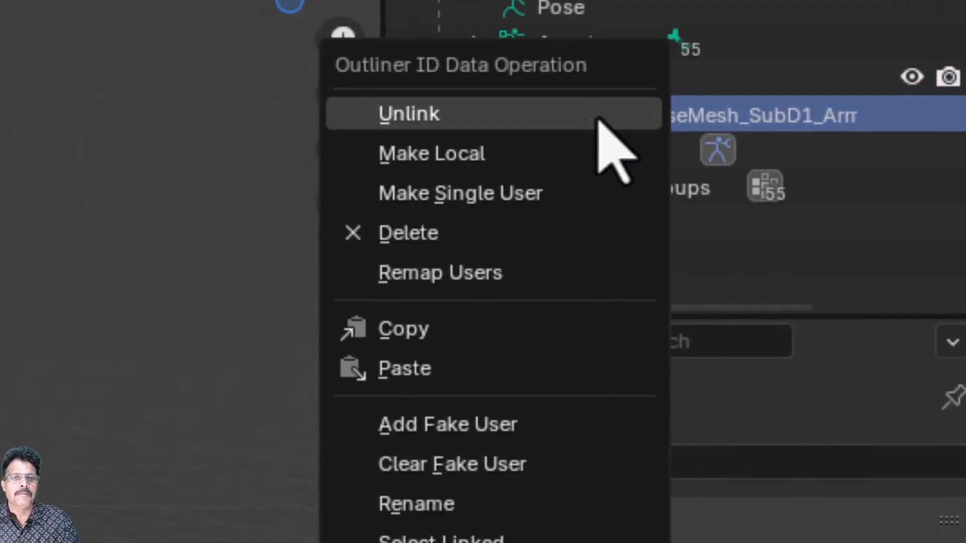
{"action": "left_click", "coordinate": [410, 538]}
{"action": "type", "text": "sudhi_body_mesh"}
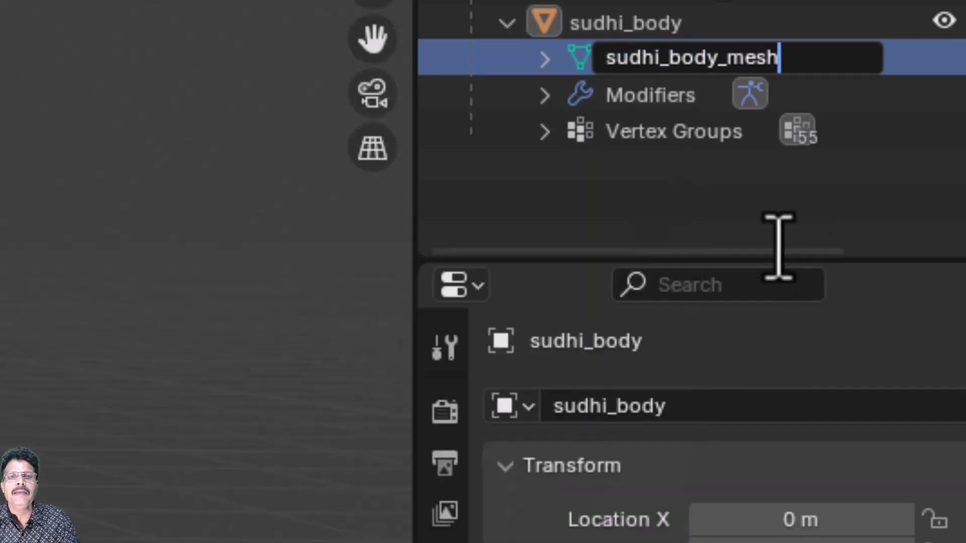
{"action": "key", "text": "Return"}
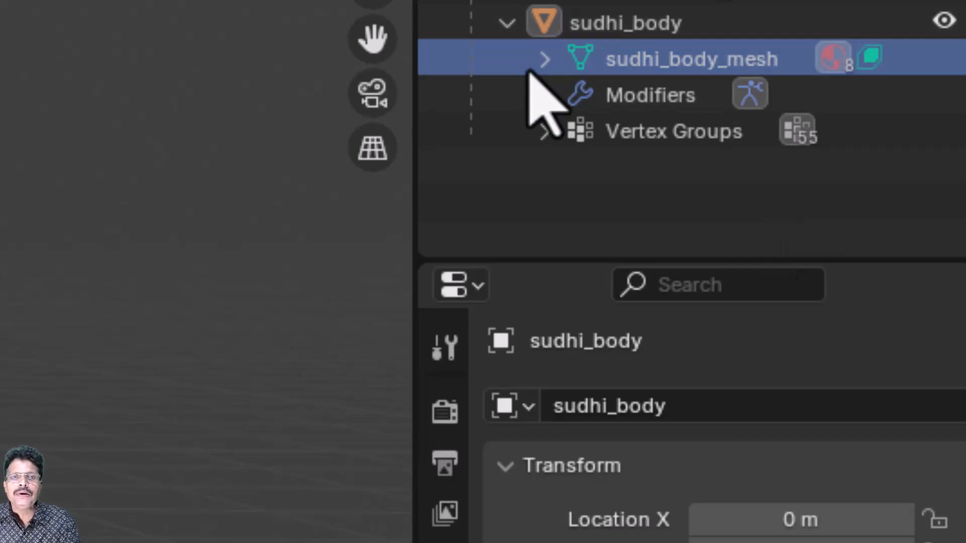
Expand the mesh to list its materials, selecting UnionAvatars_Body, UnionAvatars_Bottom and UnionAvatars_Hair.001.
{"action": "left_click", "coordinate": [542, 59]}
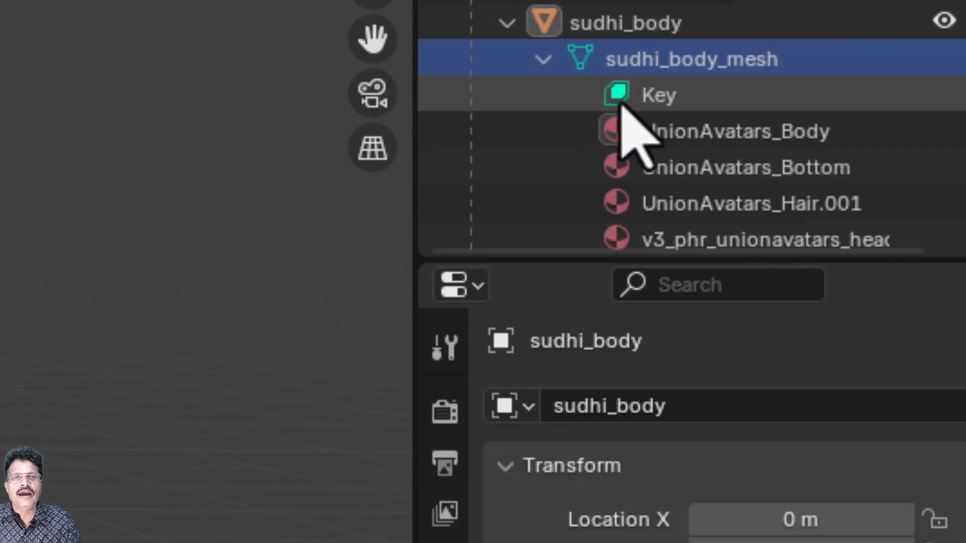
{"action": "scroll", "coordinate": [851, 181], "scroll_direction": "down", "scroll_amount": 2}
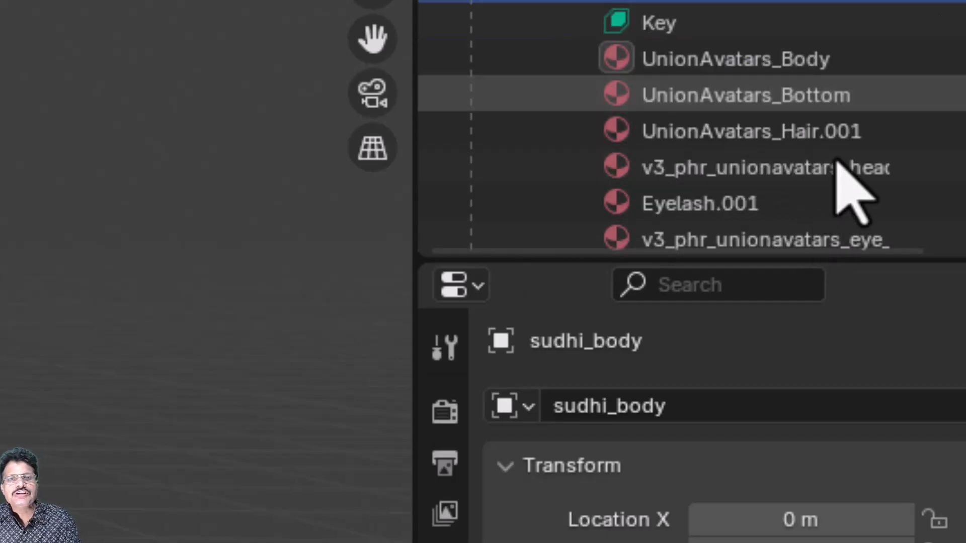
{"action": "left_click", "coordinate": [839, 64]}
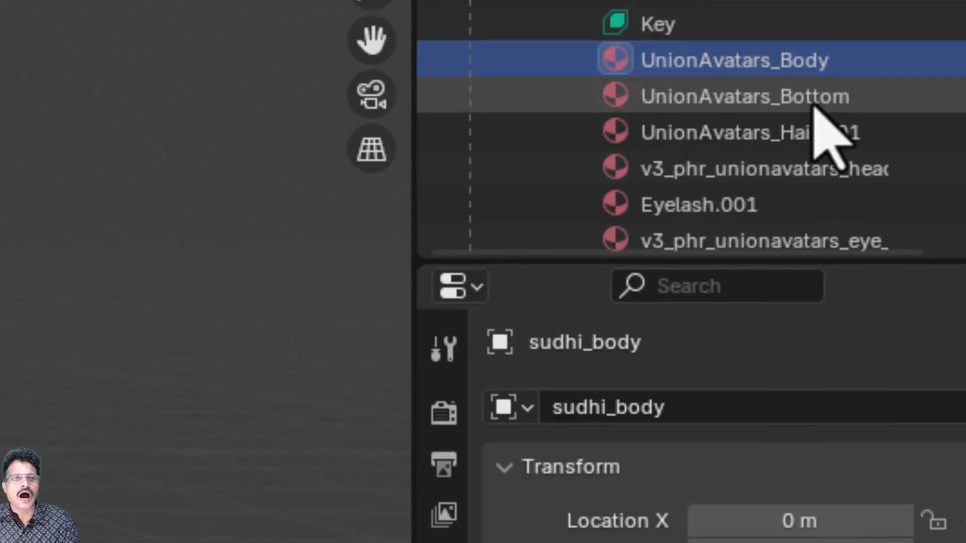
{"action": "left_click", "coordinate": [815, 101]}
{"action": "left_click", "coordinate": [786, 172]}
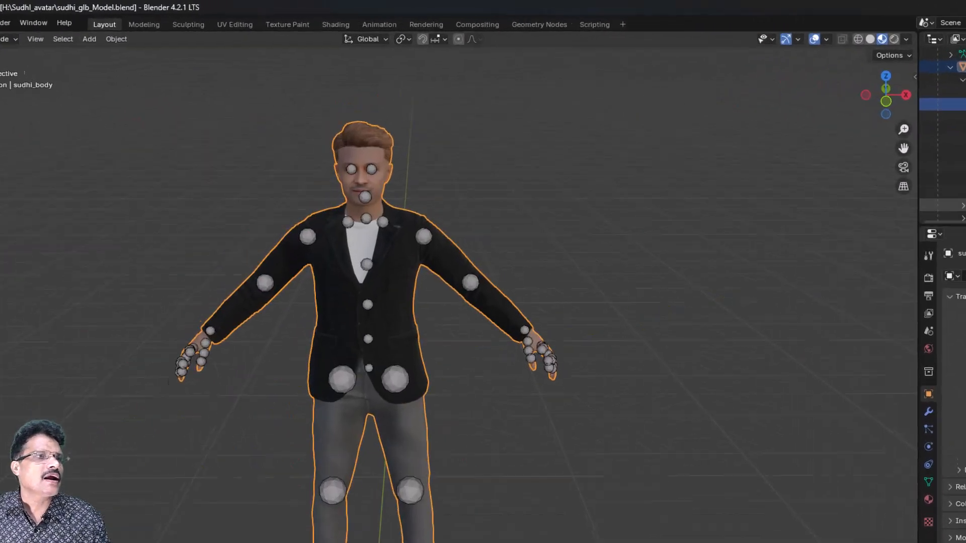
In the Shading workspace, assign Eyelash.001 to the body's first material slot.
{"action": "left_click", "coordinate": [336, 24]}
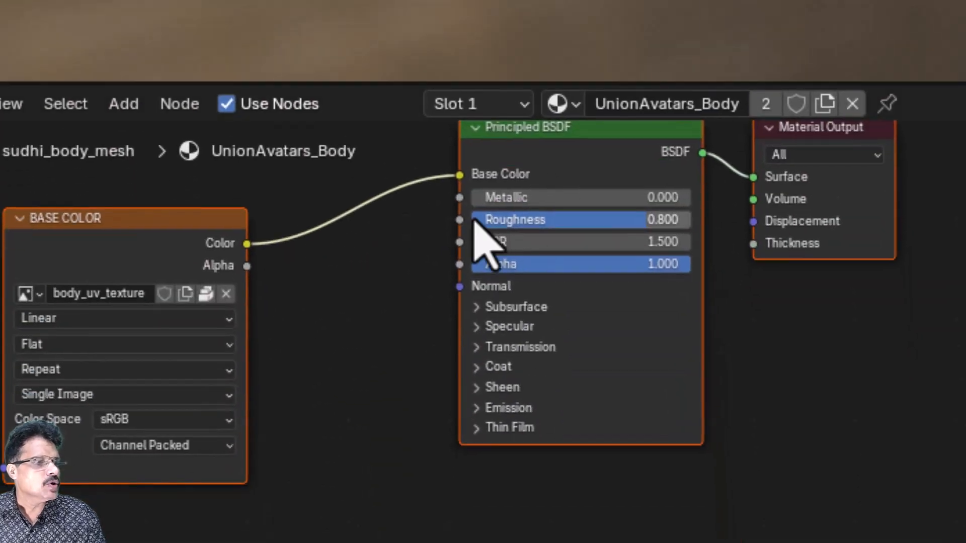
{"action": "left_click", "coordinate": [572, 104]}
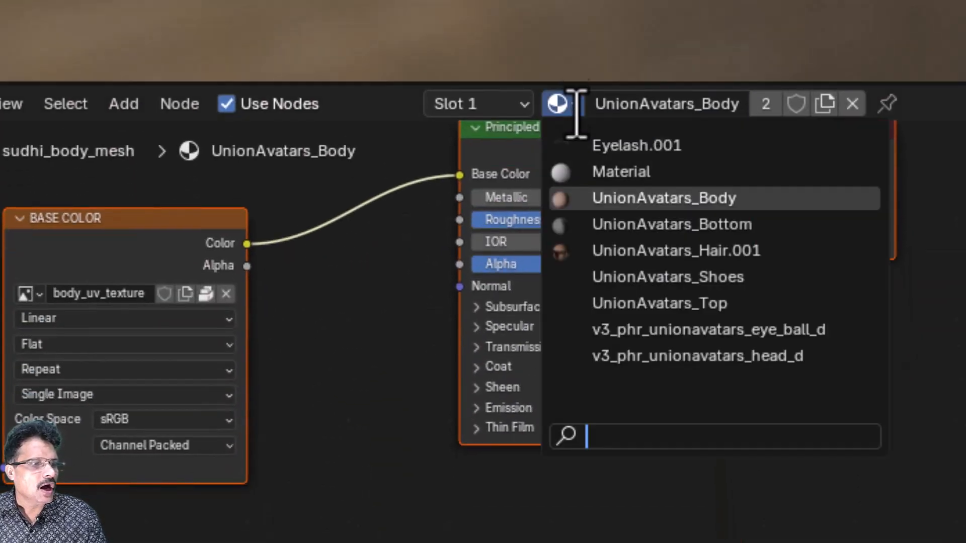
{"action": "left_click", "coordinate": [628, 145]}
Pan the node graph to the eyelashes BASE COLOR image node and deselect all nodes.
{"action": "middle_click_drag", "start_coordinate": [863, 341], "coordinate": [965, 542]}
{"action": "middle_click_drag", "start_coordinate": [838, 433], "coordinate": [947, 542]}
{"action": "middle_click_drag", "start_coordinate": [890, 405], "coordinate": [947, 542]}
{"action": "left_click", "coordinate": [247, 371]}
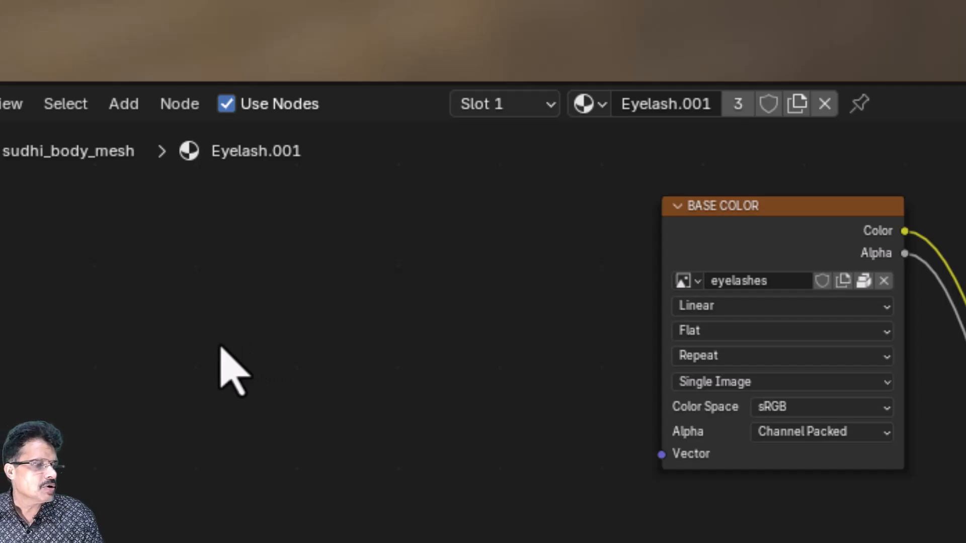
Add an Image Texture node via Shift+A search and place it beside the eyelashes texture.
{"action": "key", "text": "shift+a"}
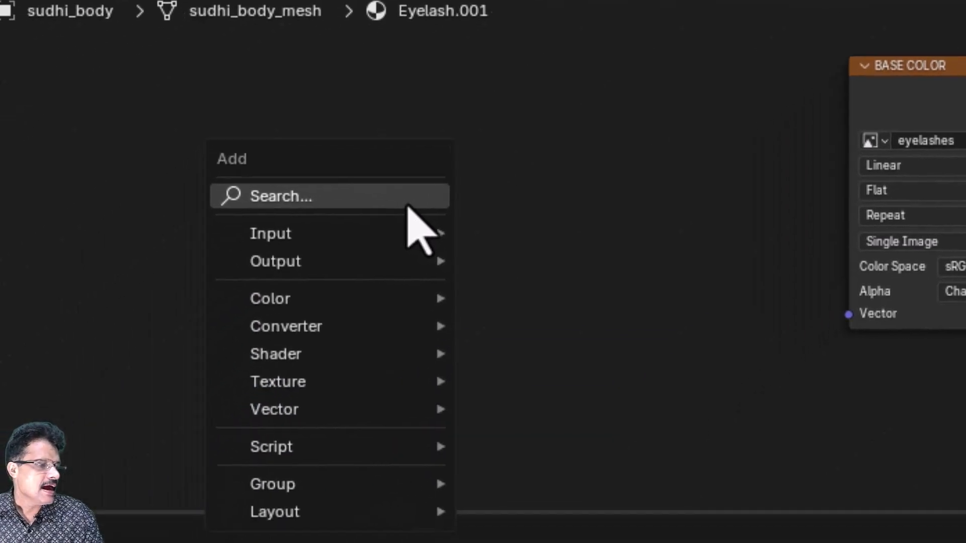
{"action": "left_click", "coordinate": [402, 209]}
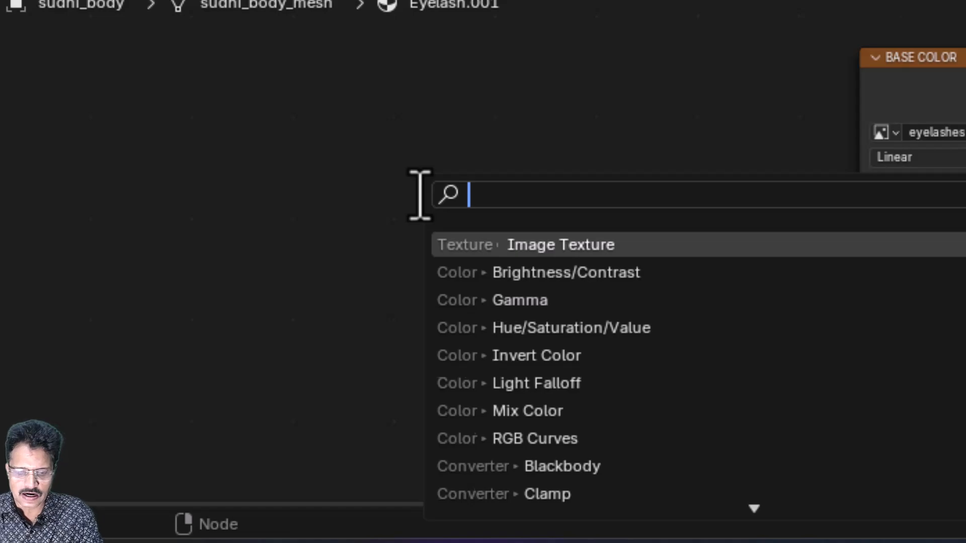
{"action": "type", "text": "image_"}
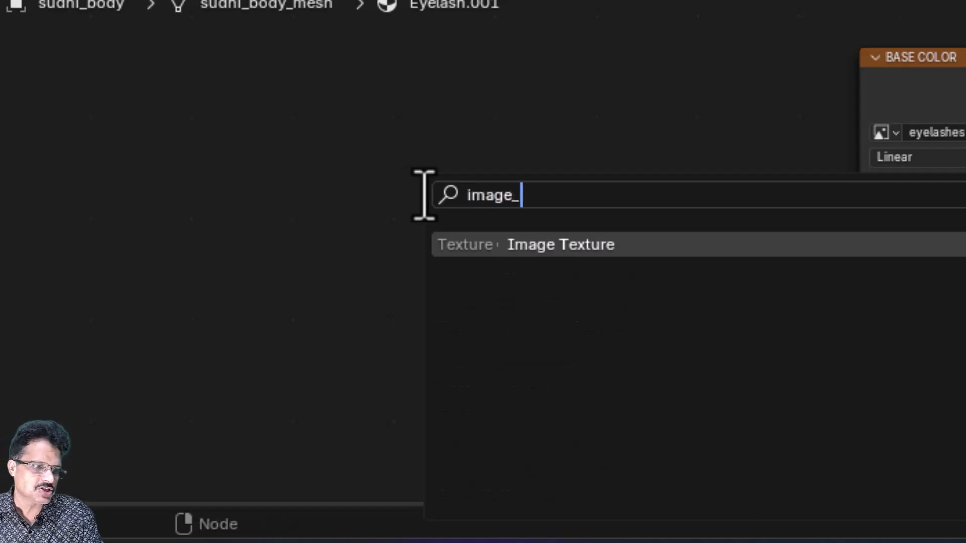
{"action": "left_click", "coordinate": [699, 257]}
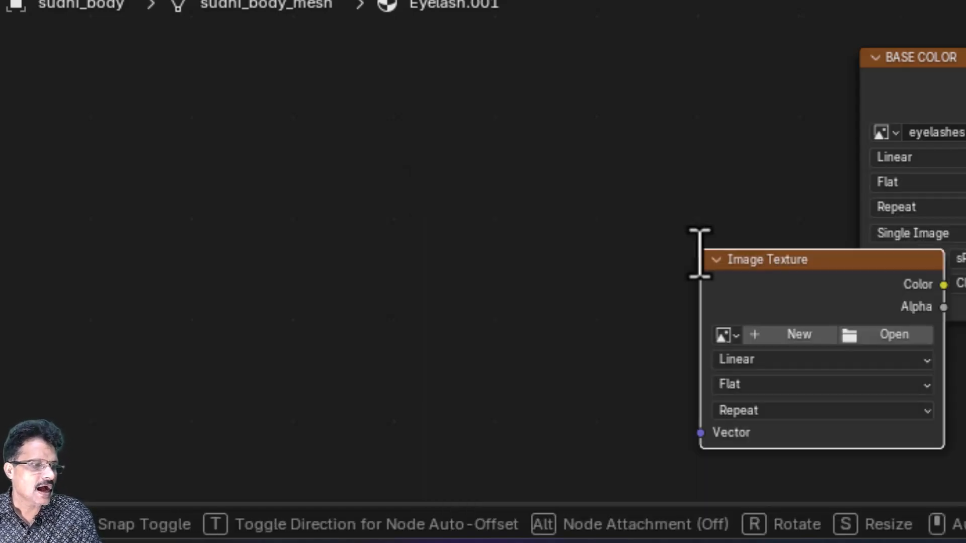
{"action": "left_click", "coordinate": [498, 91]}
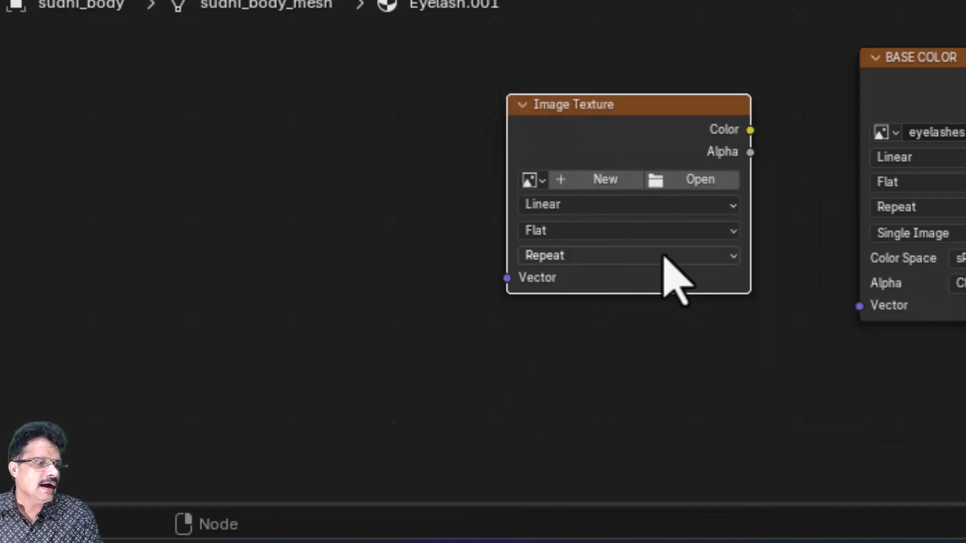
Create a blank 2048 × 2048 image named sudhi_body_texture on the node, then move the node up-left.
{"action": "left_click", "coordinate": [582, 180]}
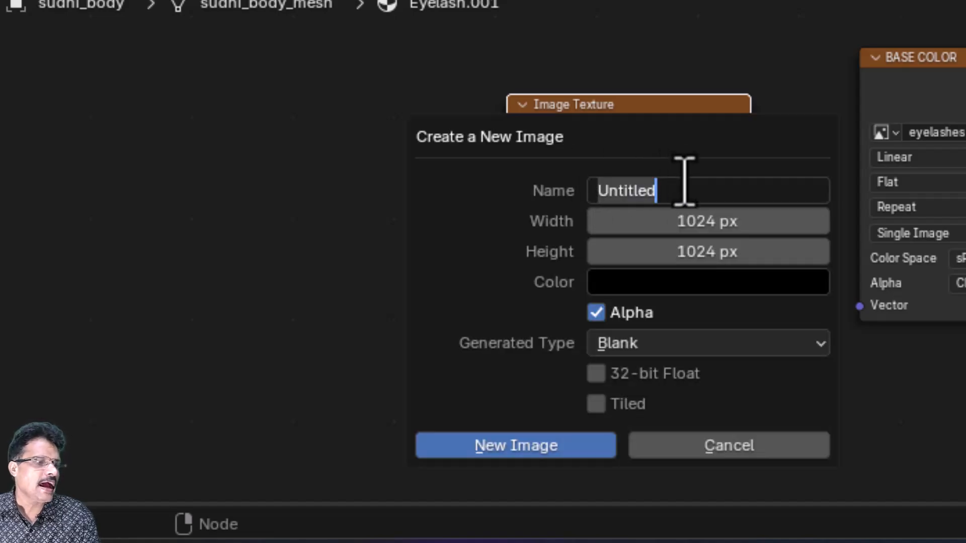
{"action": "left_click_drag", "start_coordinate": [680, 197], "coordinate": [498, 169]}
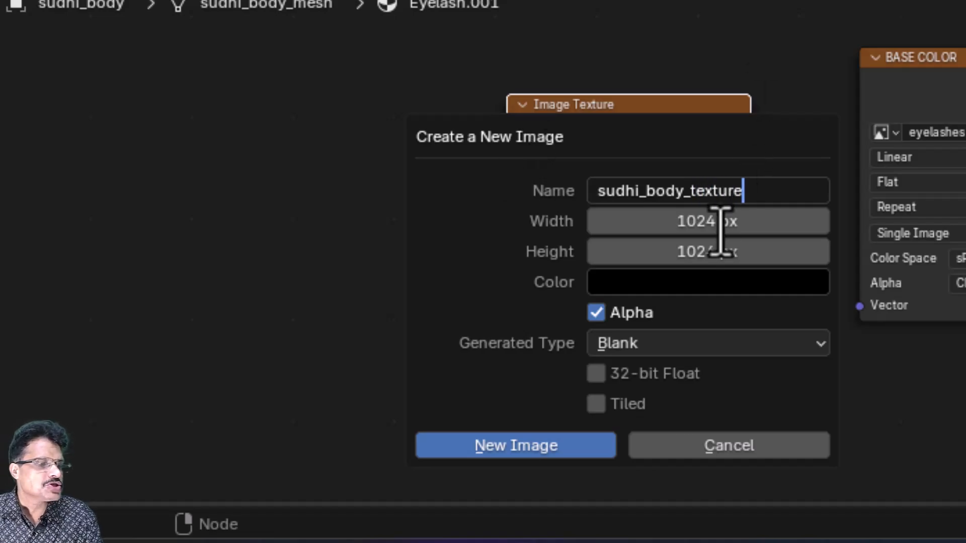
{"action": "left_click", "coordinate": [696, 224]}
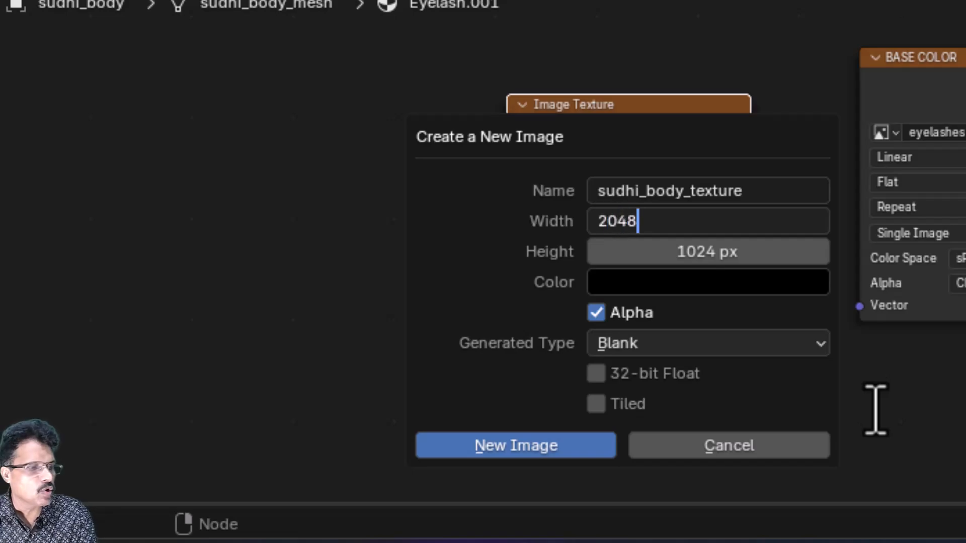
{"action": "key", "text": "Tab"}
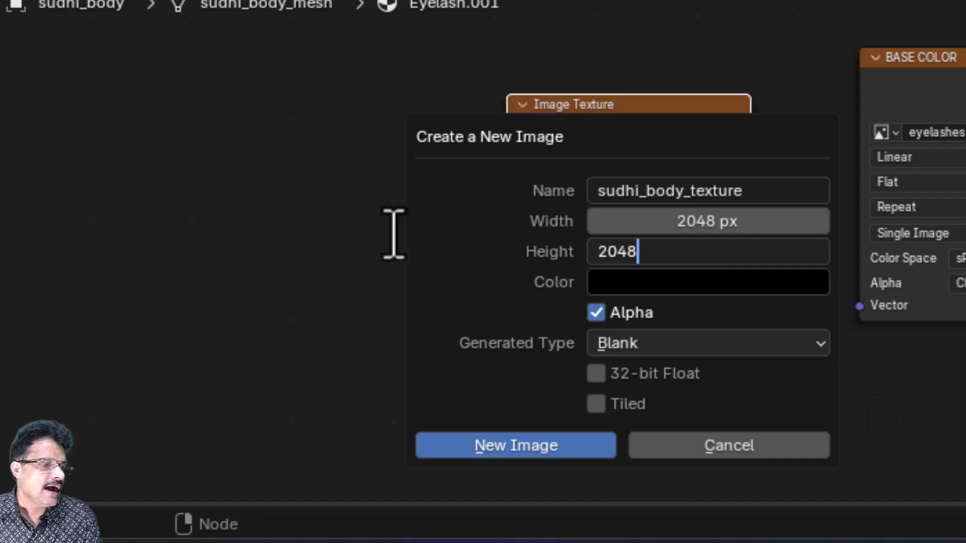
{"action": "key", "text": "Return"}
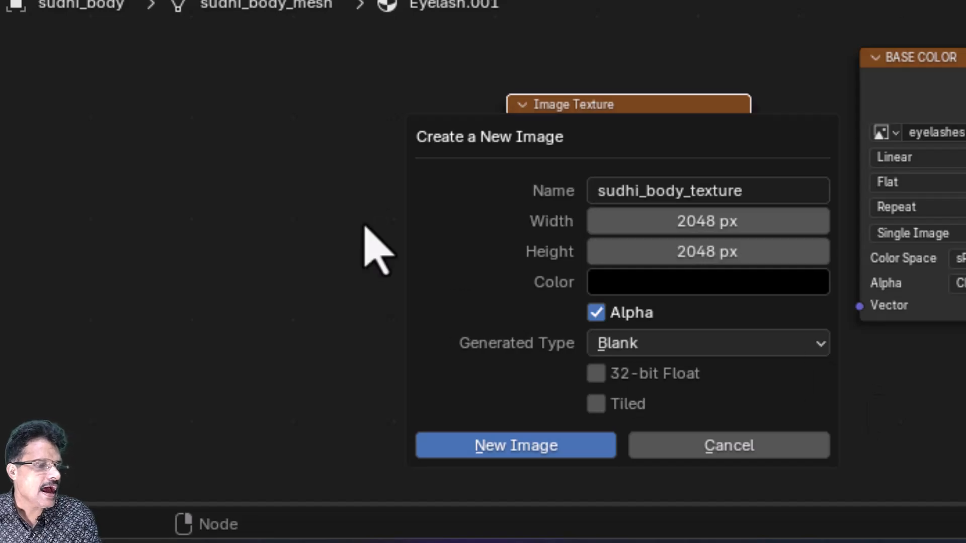
{"action": "left_click", "coordinate": [553, 450]}
{"action": "left_click_drag", "start_coordinate": [628, 107], "coordinate": [594, 77]}
{"action": "right_click", "coordinate": [595, 77]}
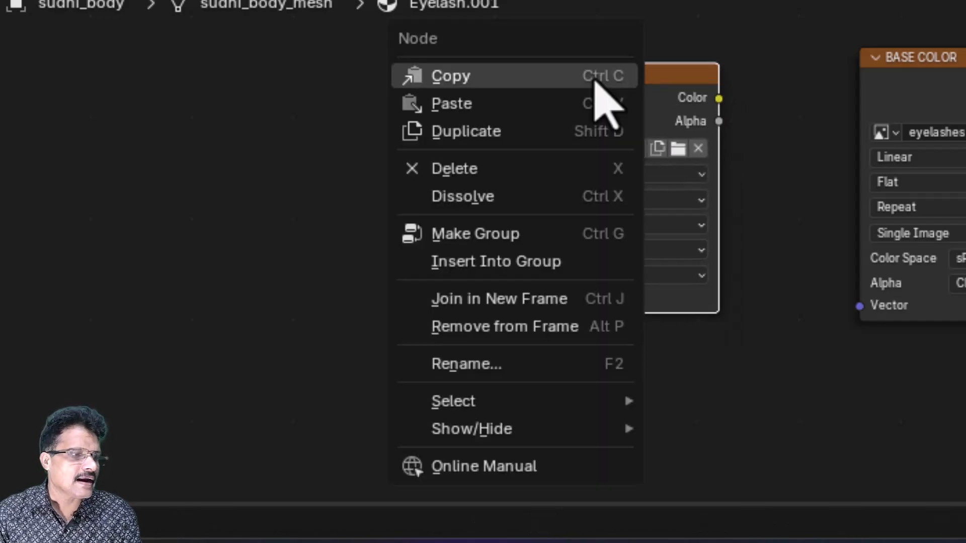
{"action": "left_click", "coordinate": [595, 76]}
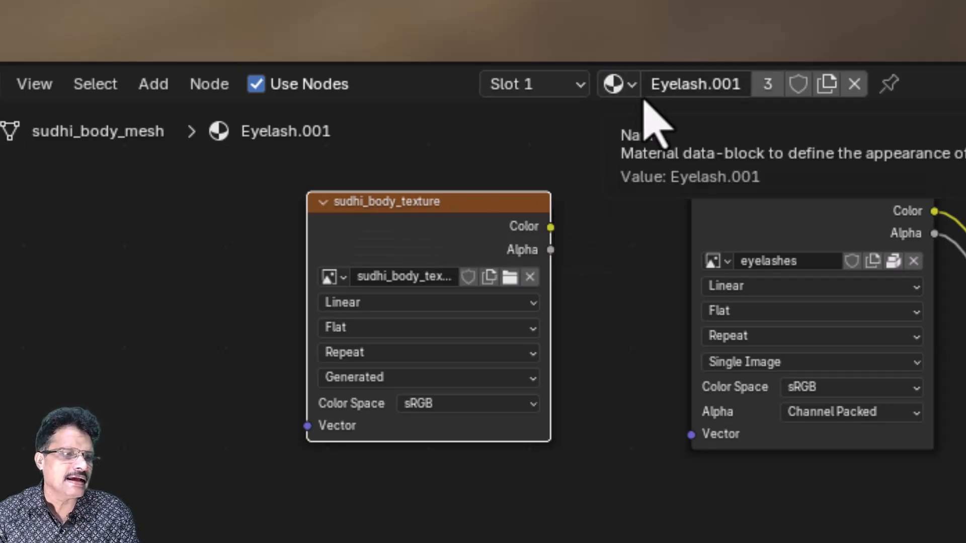
{"action": "left_click", "coordinate": [632, 85]}
Paste the sudhi_body_texture node into the Material and UnionAvatars_Body materials, making each pasted node active.
{"action": "left_click", "coordinate": [643, 154]}
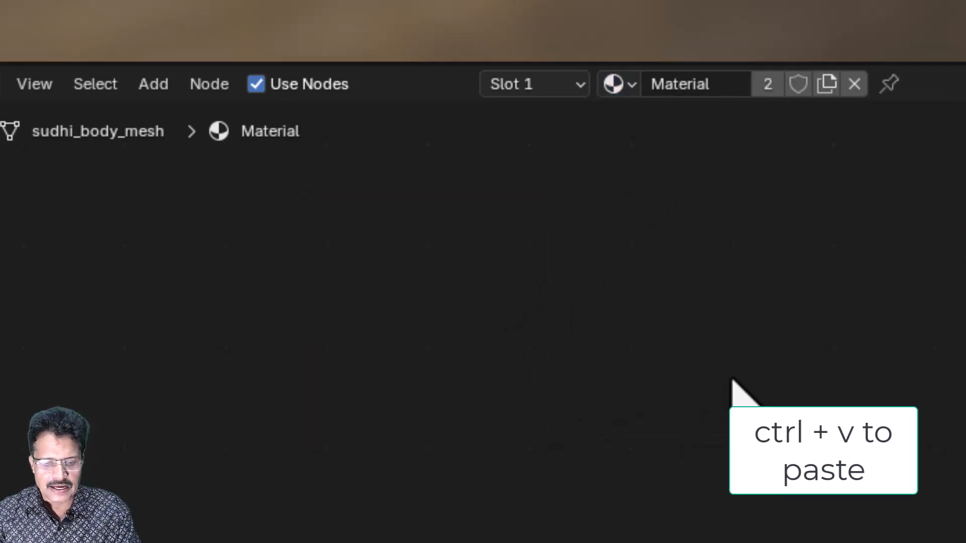
{"action": "key", "text": "ctrl+v"}
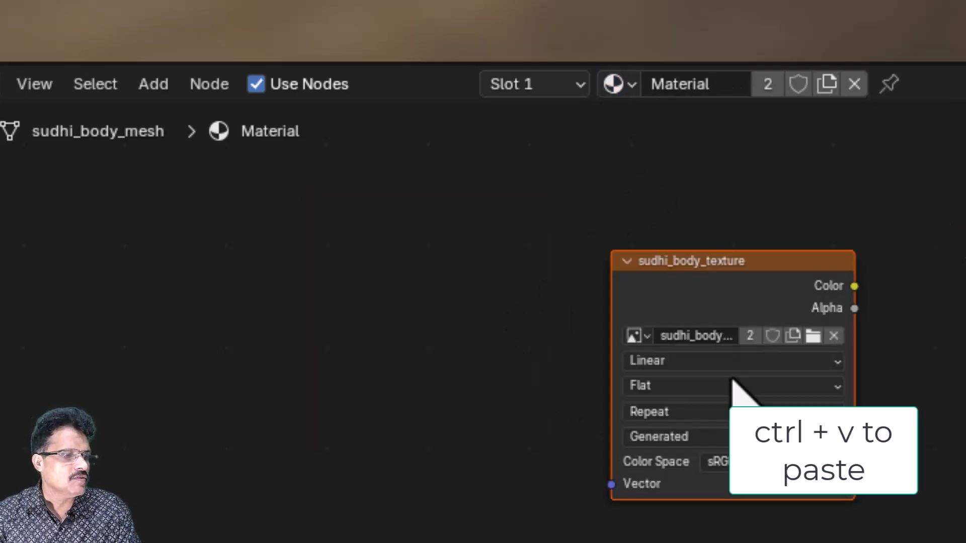
{"action": "left_click", "coordinate": [722, 262]}
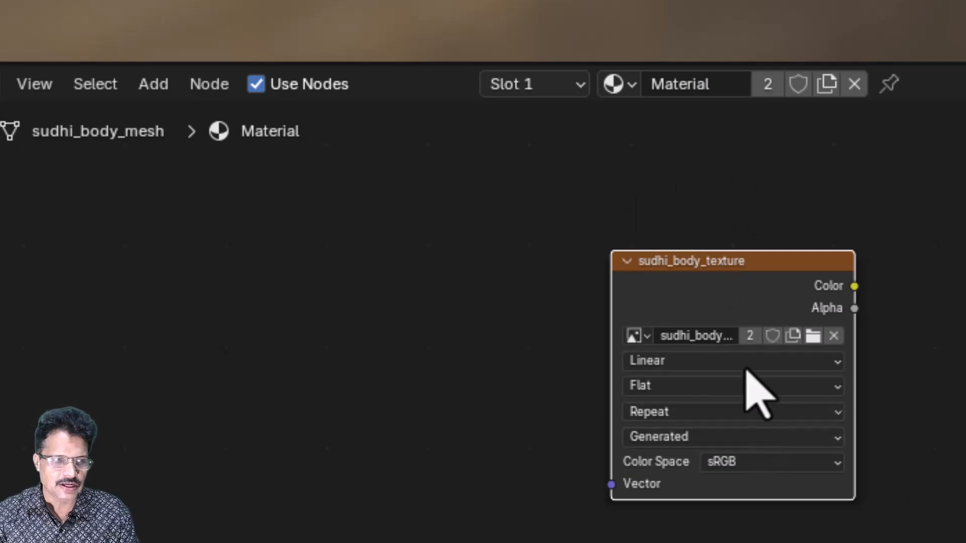
{"action": "left_click", "coordinate": [633, 94]}
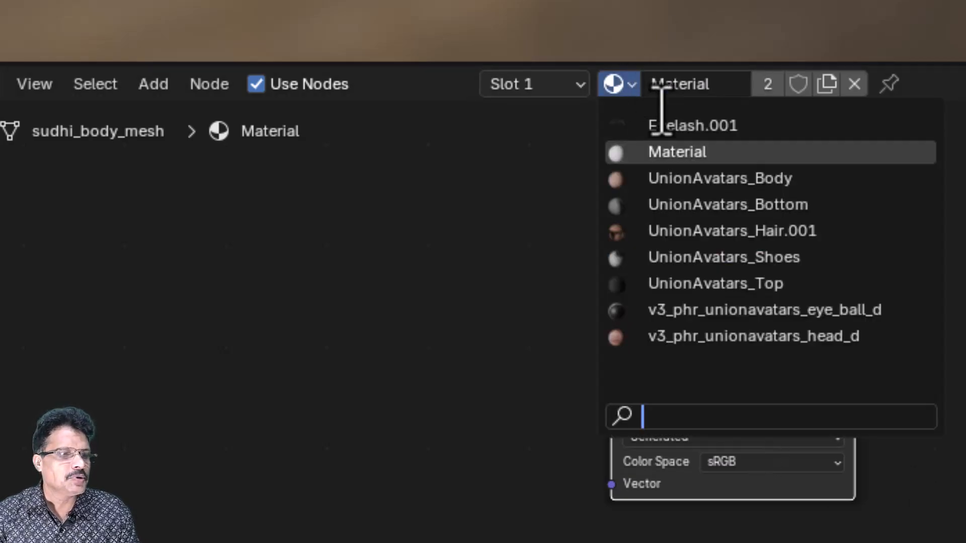
{"action": "left_click", "coordinate": [674, 179]}
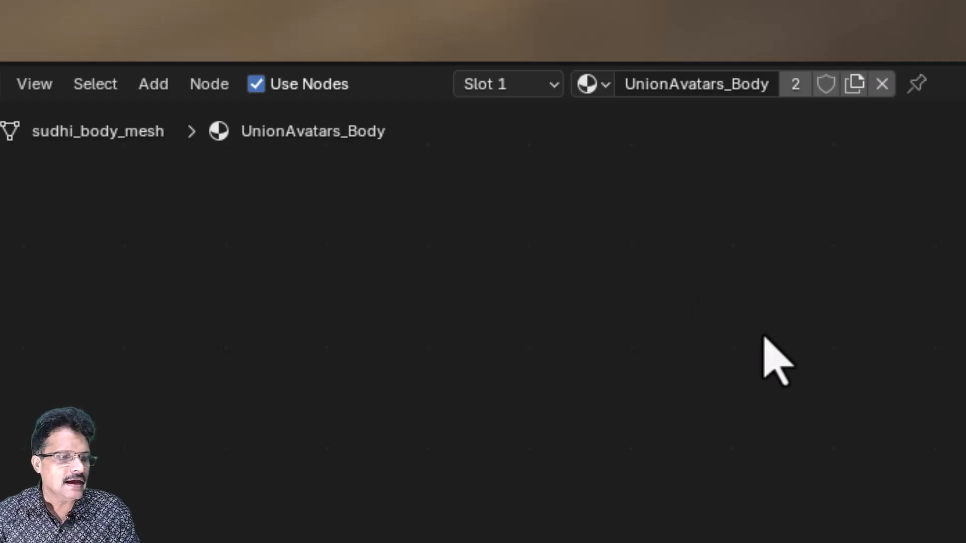
{"action": "key", "text": "ctrl+v"}
{"action": "left_click", "coordinate": [782, 236]}
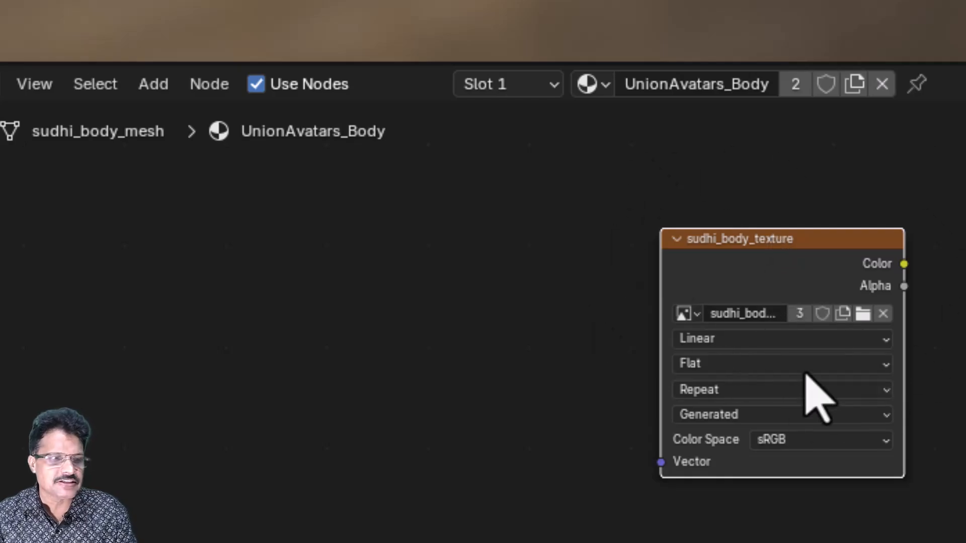
Paste the texture node into UnionAvatars_Bottom as well and make it active.
{"action": "left_click", "coordinate": [593, 84]}
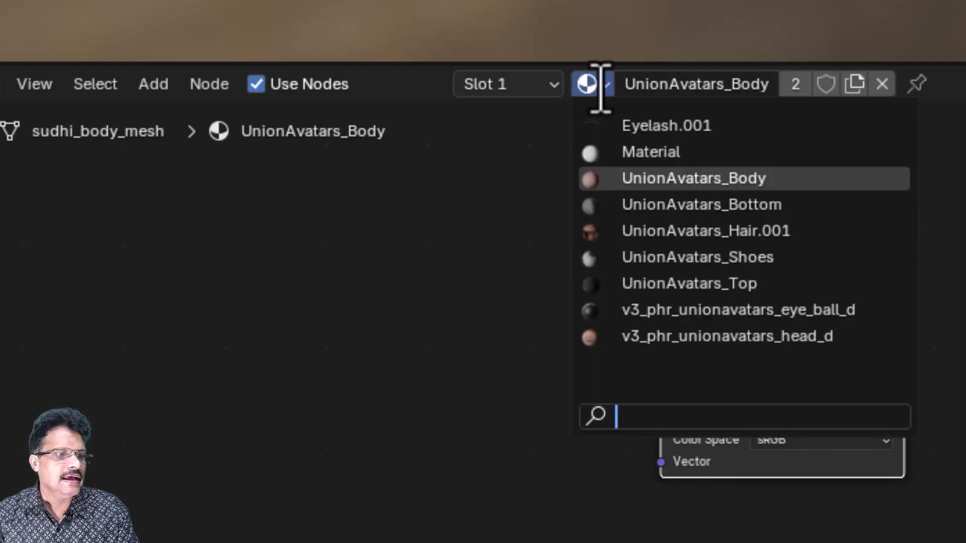
{"action": "left_click", "coordinate": [652, 204]}
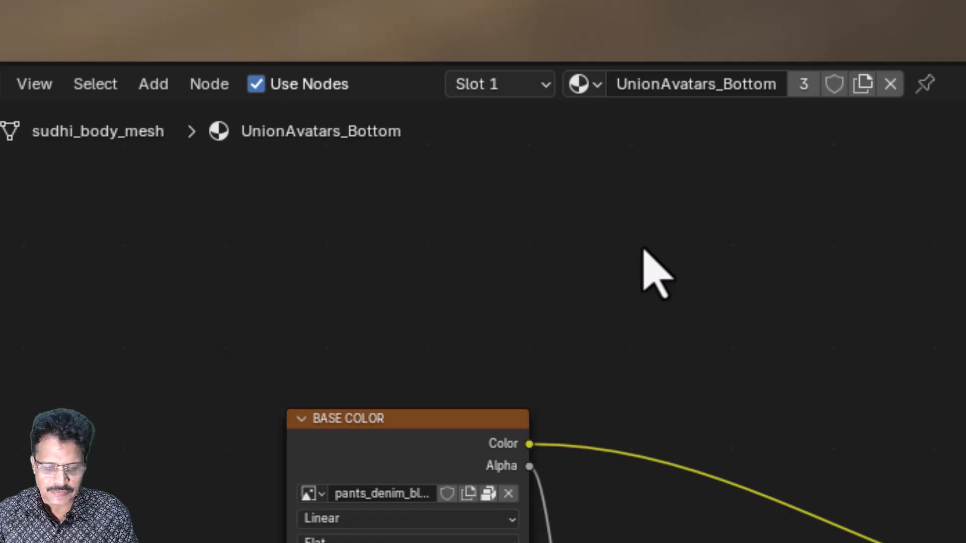
{"action": "key", "text": "ctrl+v"}
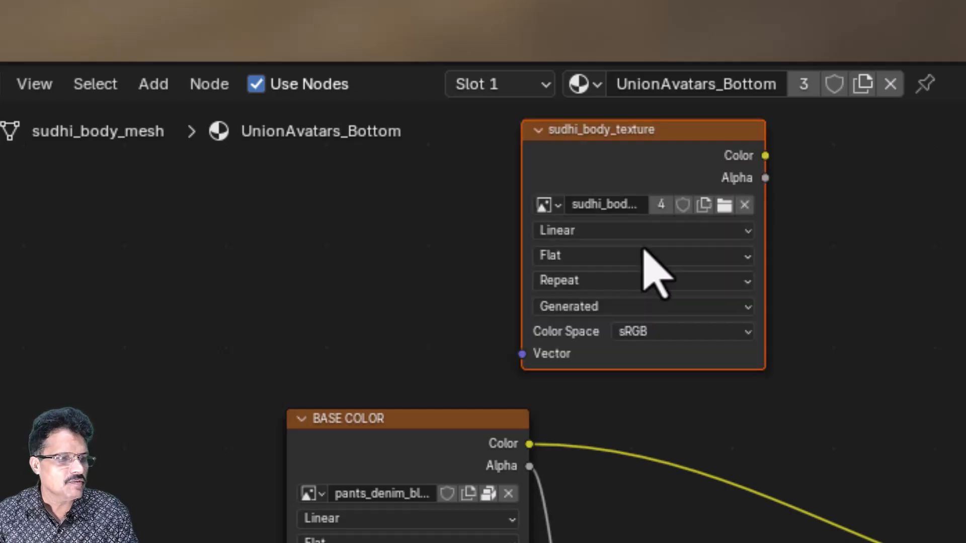
{"action": "left_click", "coordinate": [650, 168]}
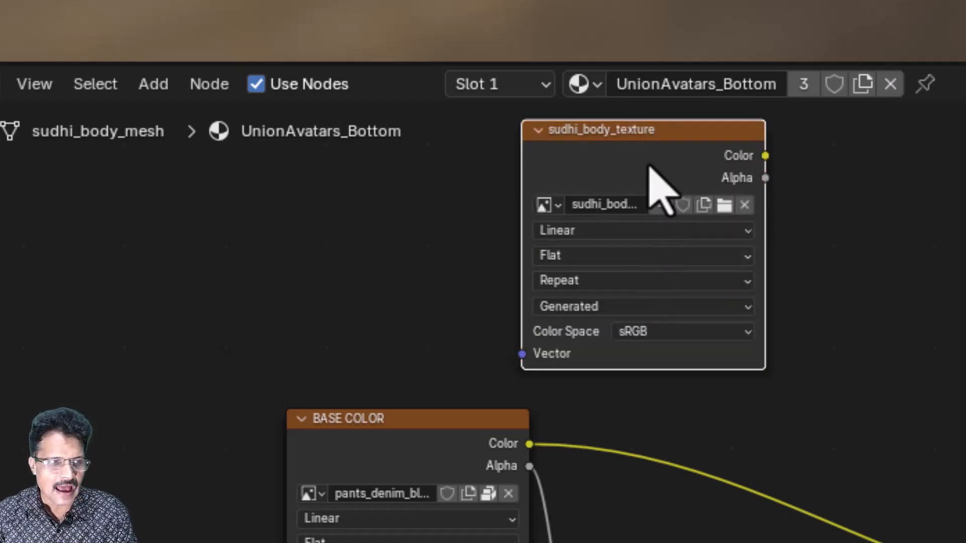
{"action": "left_click", "coordinate": [598, 85]}
Paste the texture node into UnionAvatars_Hair.001 and UnionAvatars_Shoes, nudging and activating the pasted nodes.
{"action": "left_click", "coordinate": [649, 230]}
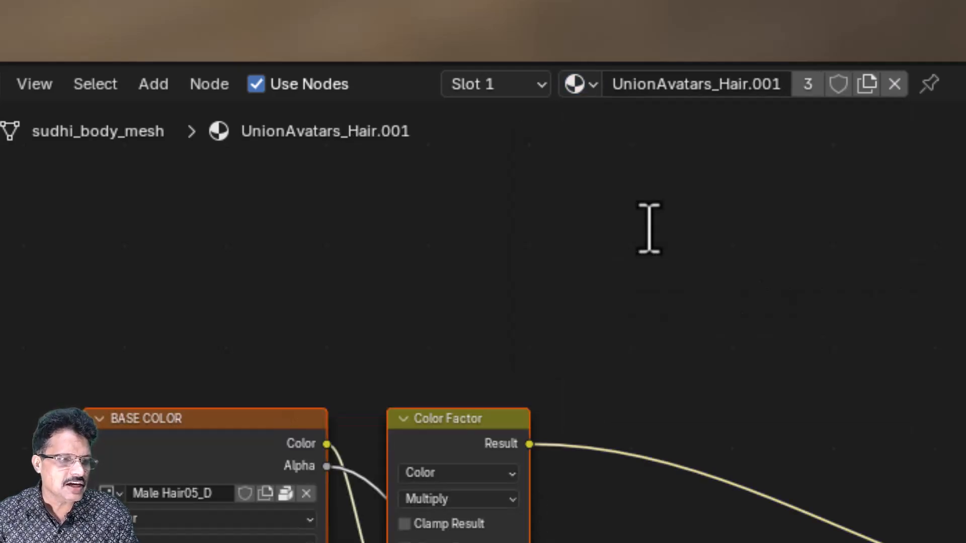
{"action": "key", "text": "ctrl+v"}
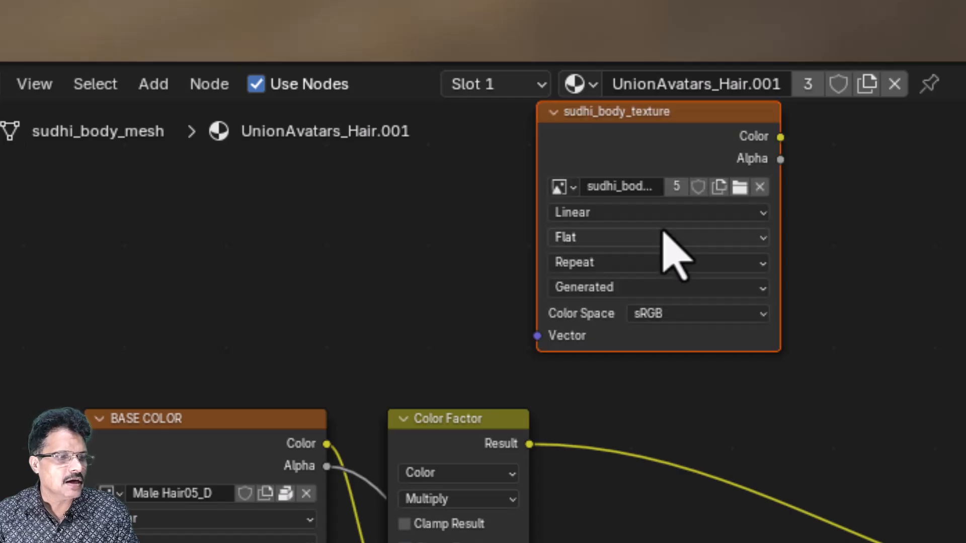
{"action": "left_click_drag", "start_coordinate": [660, 114], "coordinate": [686, 176]}
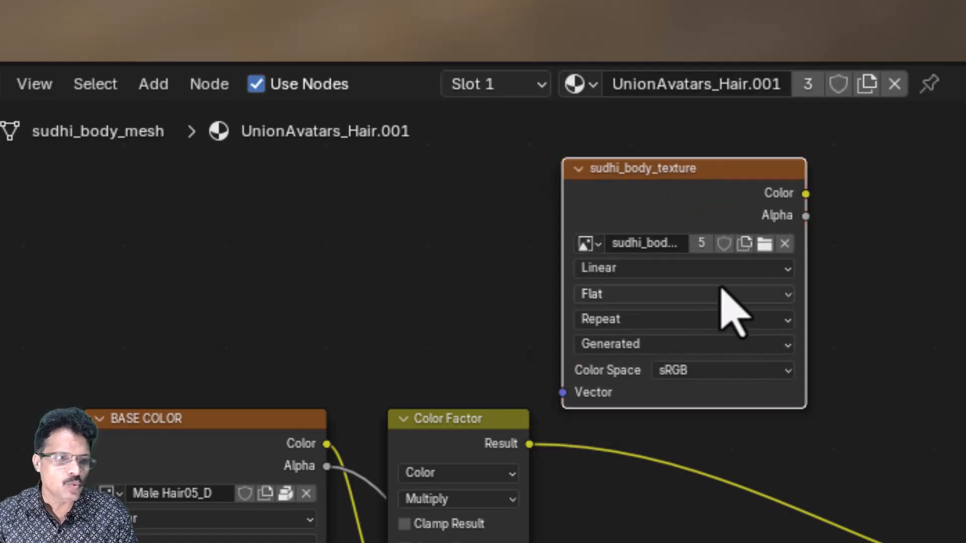
{"action": "left_click", "coordinate": [589, 85]}
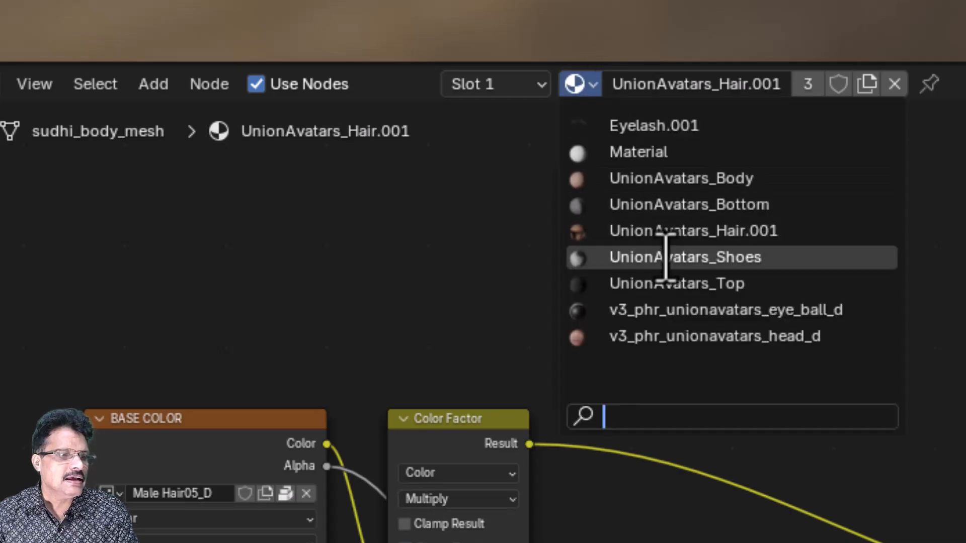
{"action": "left_click", "coordinate": [605, 256]}
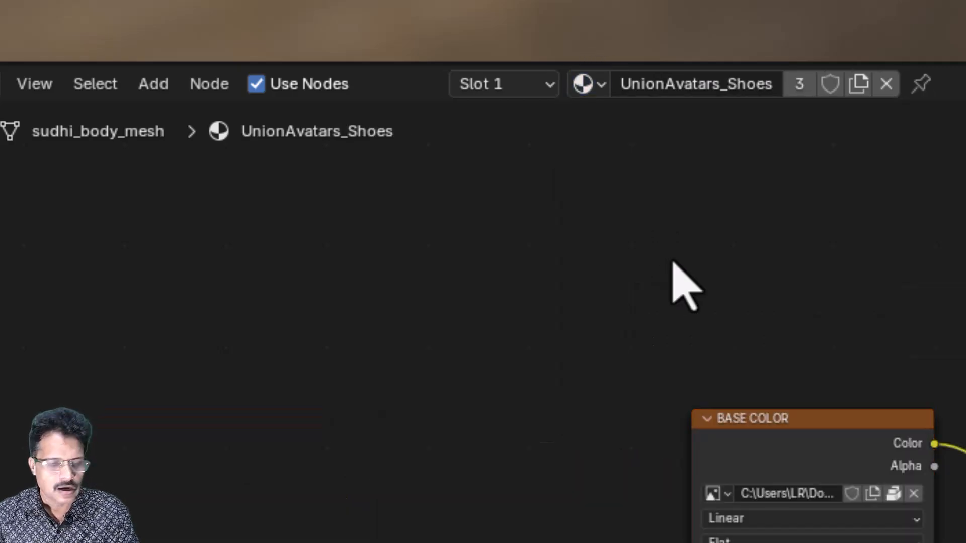
{"action": "key", "text": "ctrl+v"}
{"action": "left_click", "coordinate": [652, 146]}
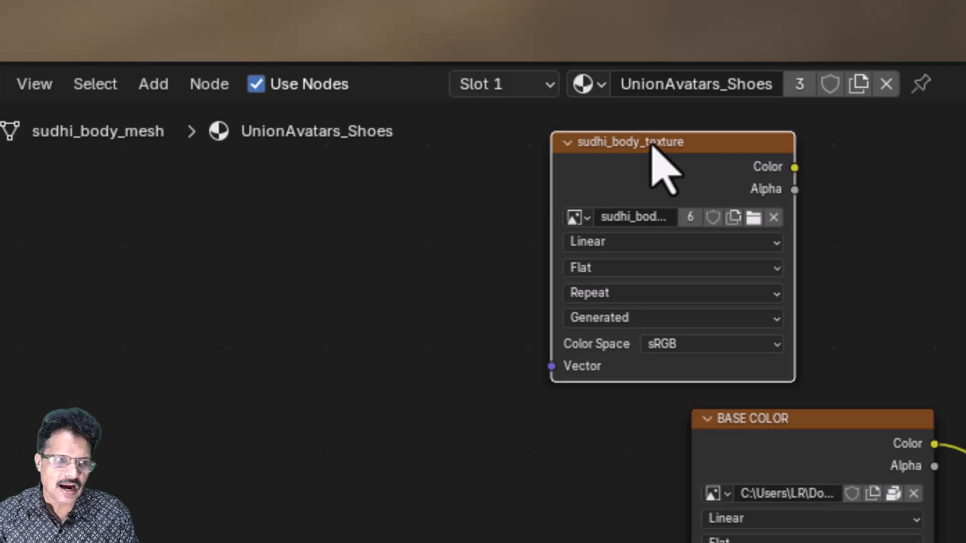
Paste the node into UnionAvatars_Top, then visit the eye-ball and head materials and activate the head's node.
{"action": "left_click", "coordinate": [601, 84]}
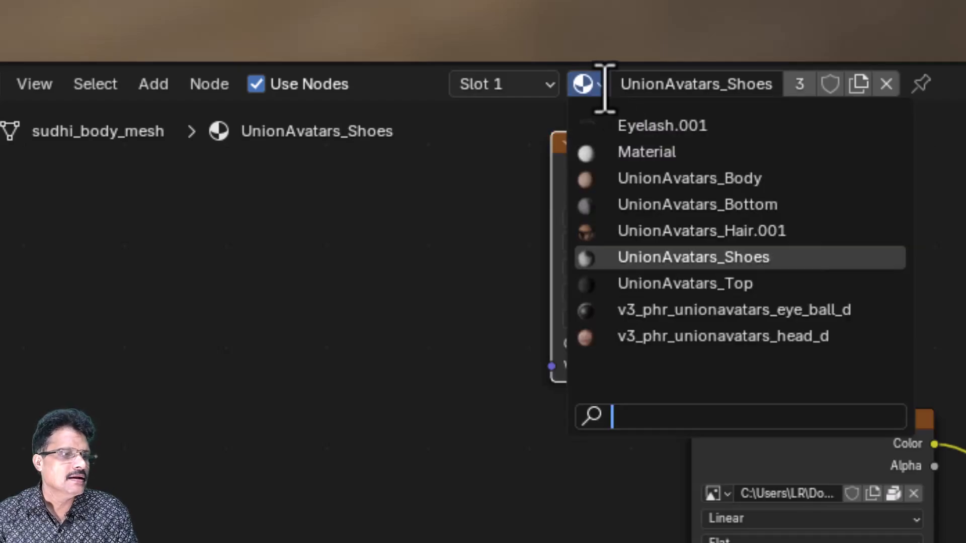
{"action": "left_click", "coordinate": [696, 283]}
{"action": "key", "text": "ctrl+v"}
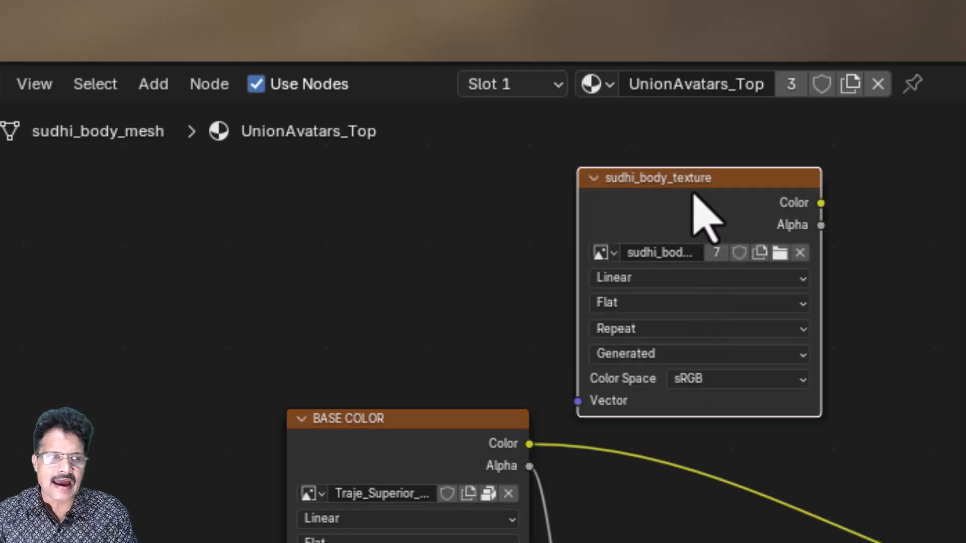
{"action": "left_click", "coordinate": [611, 90]}
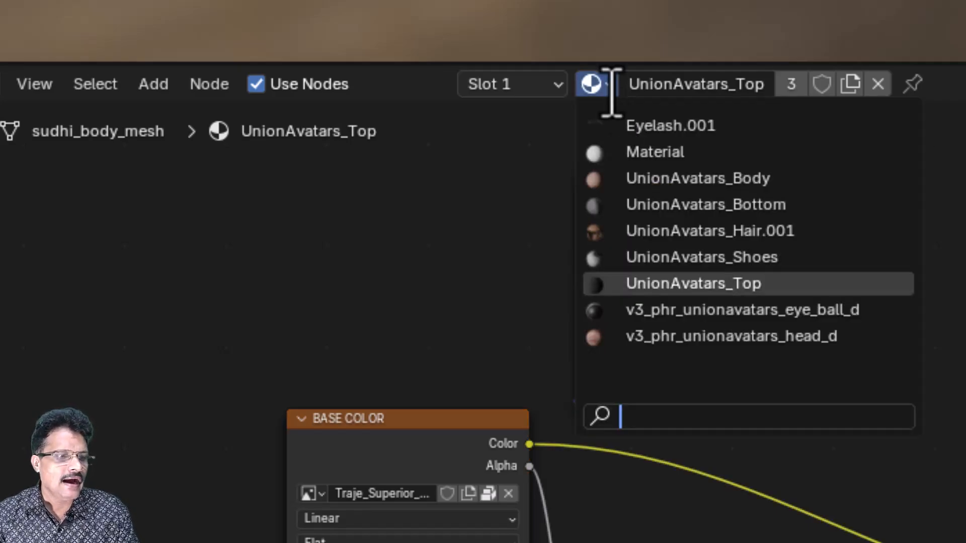
{"action": "left_click", "coordinate": [692, 309]}
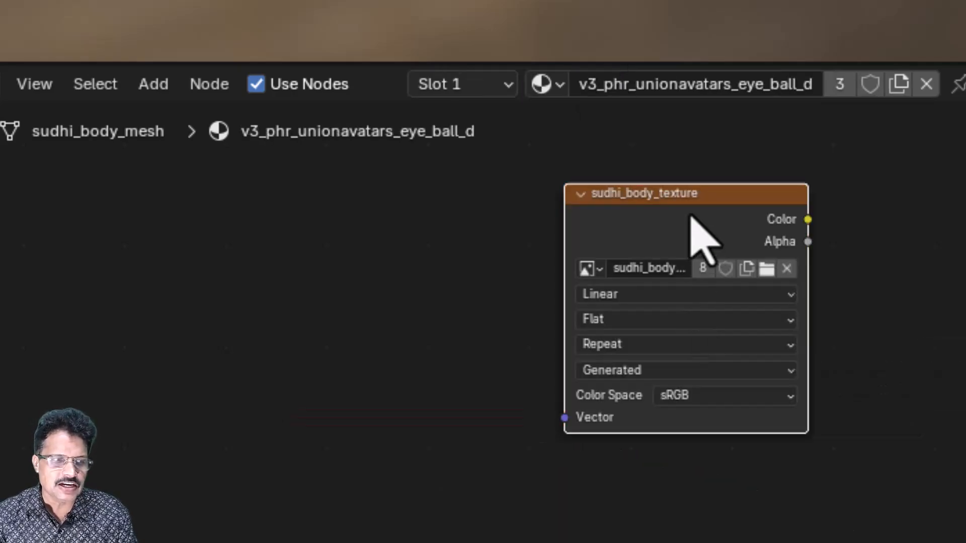
{"action": "left_click", "coordinate": [561, 90]}
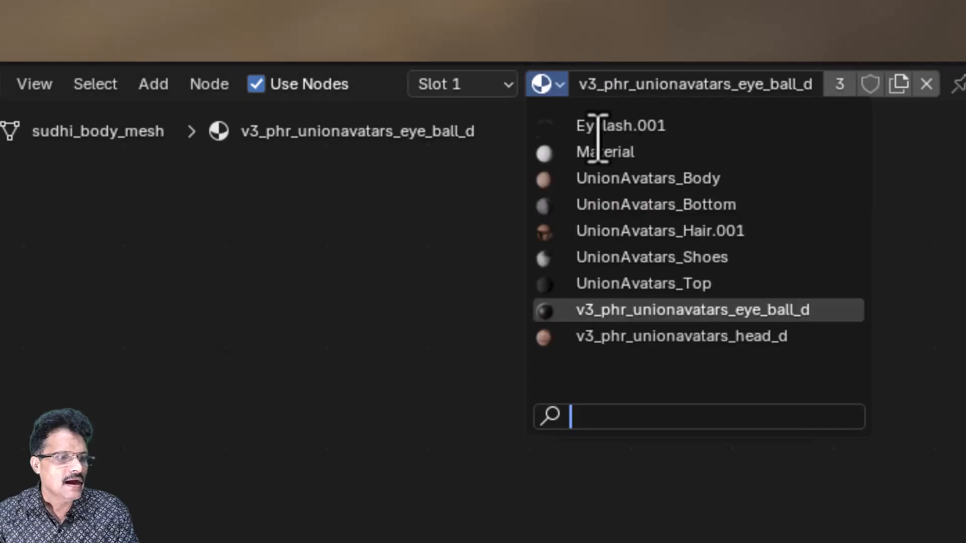
{"action": "left_click", "coordinate": [613, 339]}
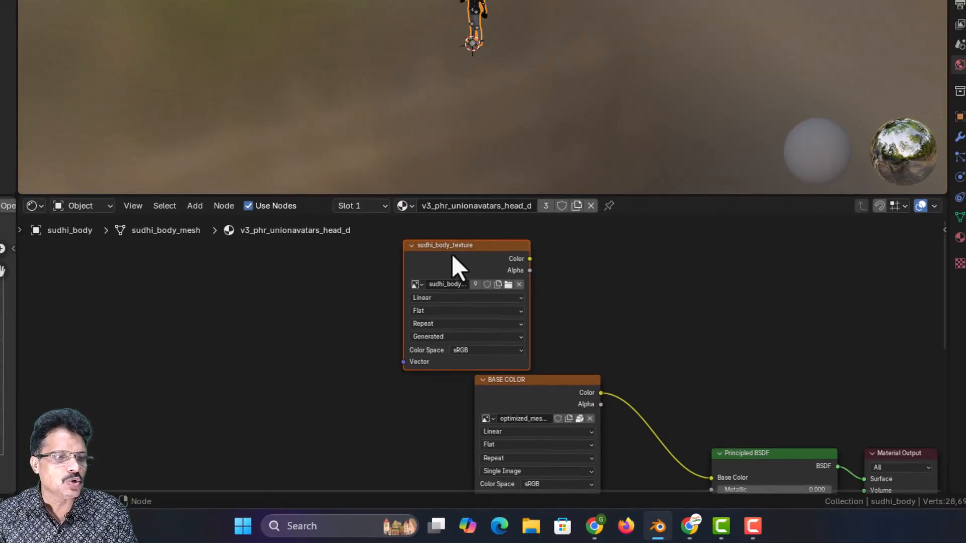
{"action": "left_click", "coordinate": [452, 253]}
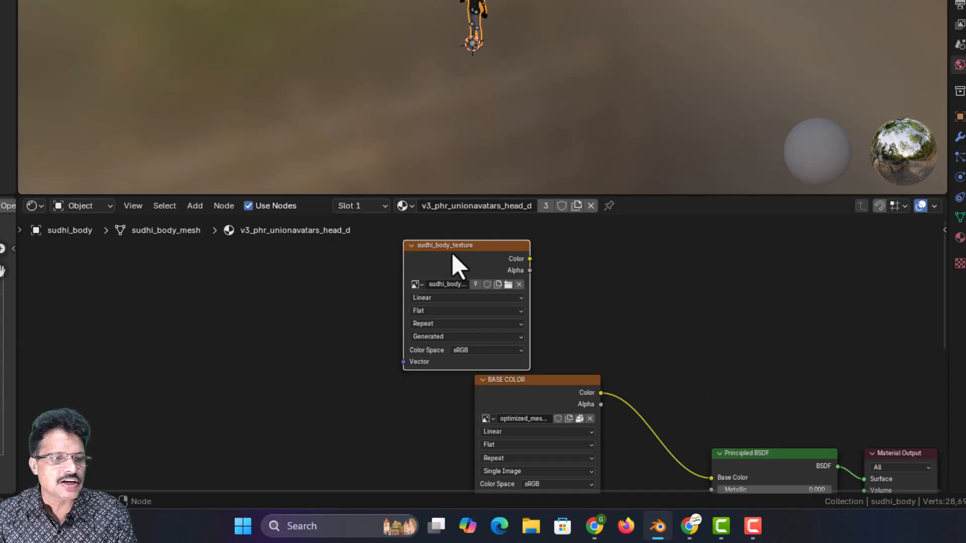
Recheck the eye-ball, UnionAvatars_Top and UnionAvatars_Shoes materials for the pasted texture node.
{"action": "left_click", "coordinate": [412, 205]}
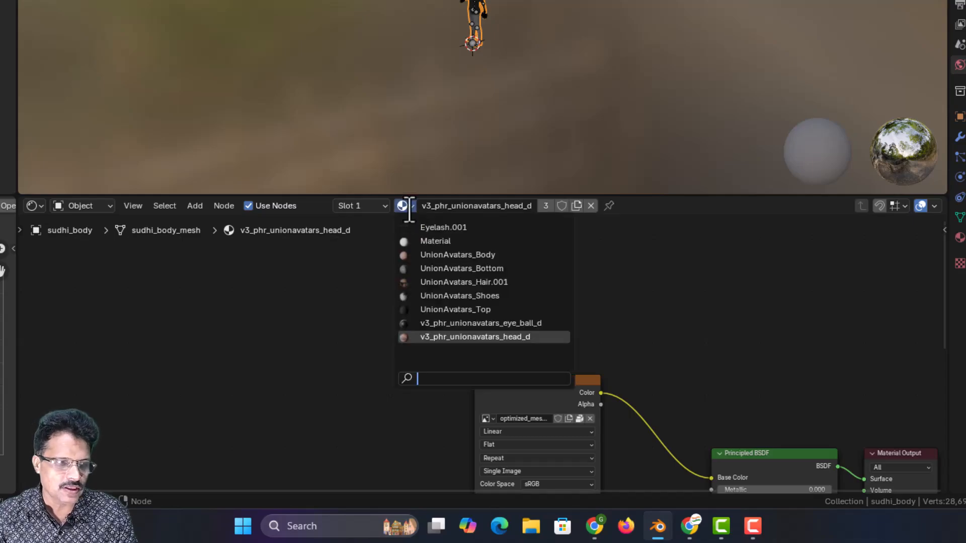
{"action": "left_click", "coordinate": [439, 323]}
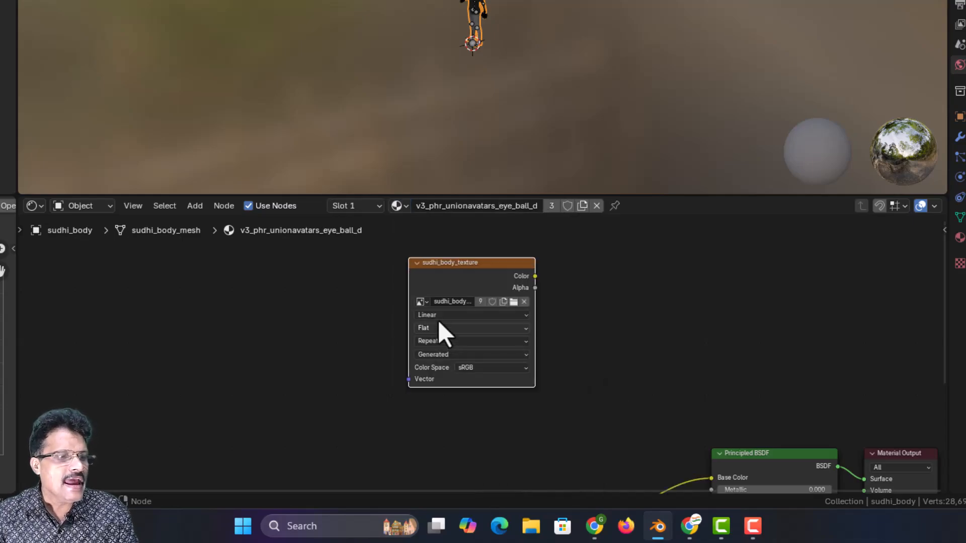
{"action": "left_click", "coordinate": [406, 204]}
{"action": "left_click", "coordinate": [462, 310]}
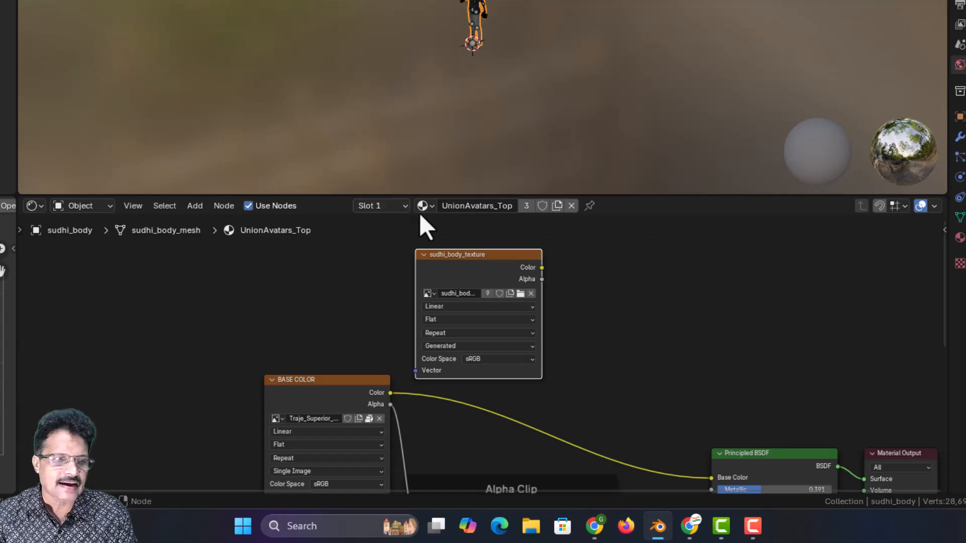
{"action": "left_click", "coordinate": [431, 209]}
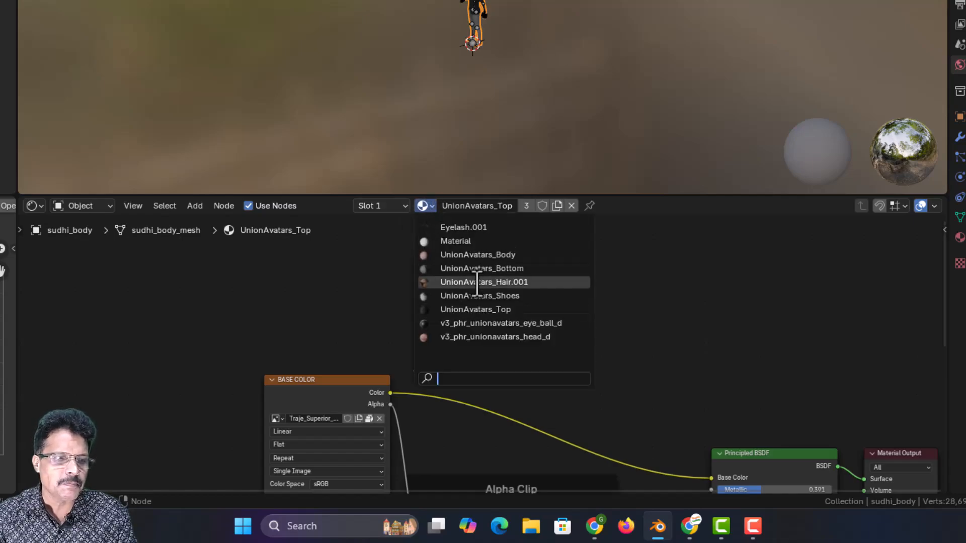
{"action": "left_click", "coordinate": [448, 295]}
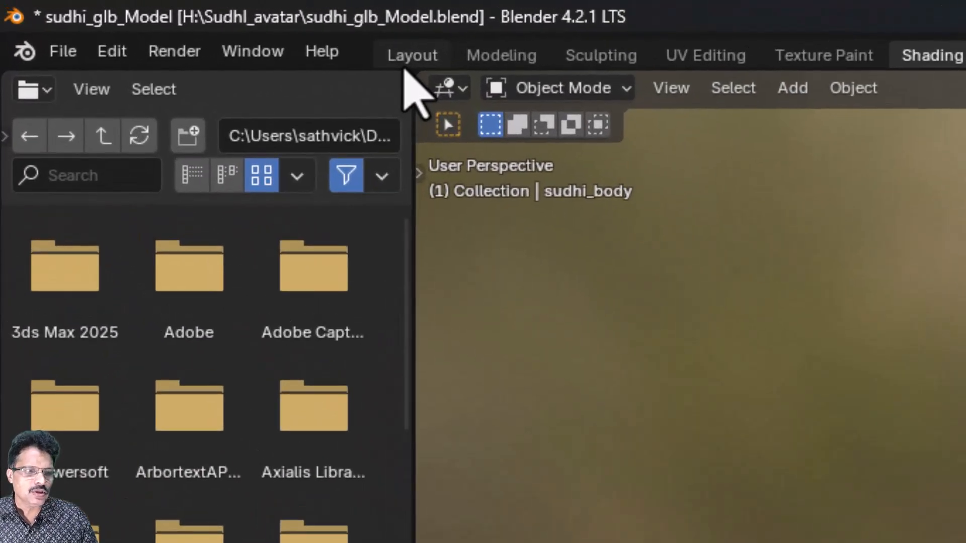
Back in Layout, expand the mesh's UV Maps, then open UV Editing and zoom out on the UVMap.
{"action": "left_click", "coordinate": [146, 21]}
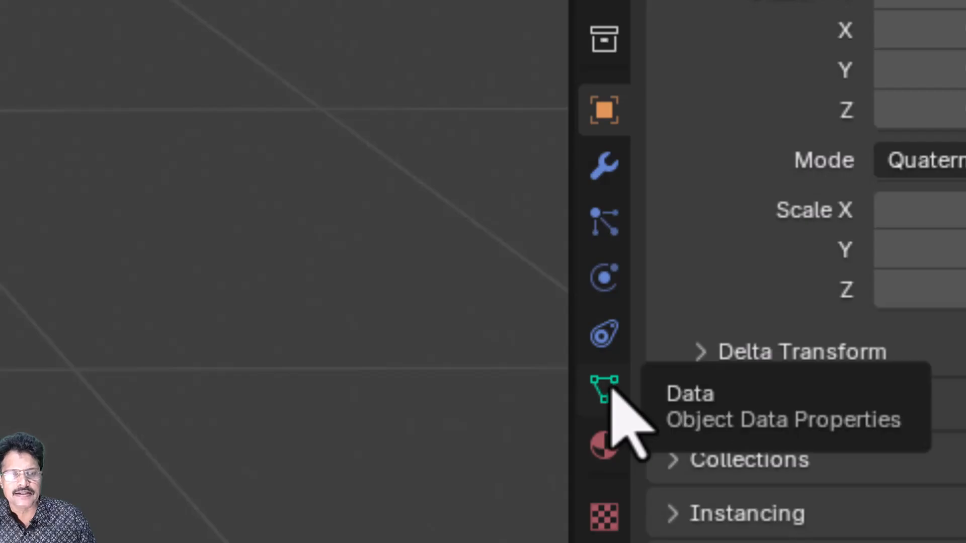
{"action": "left_click", "coordinate": [604, 390]}
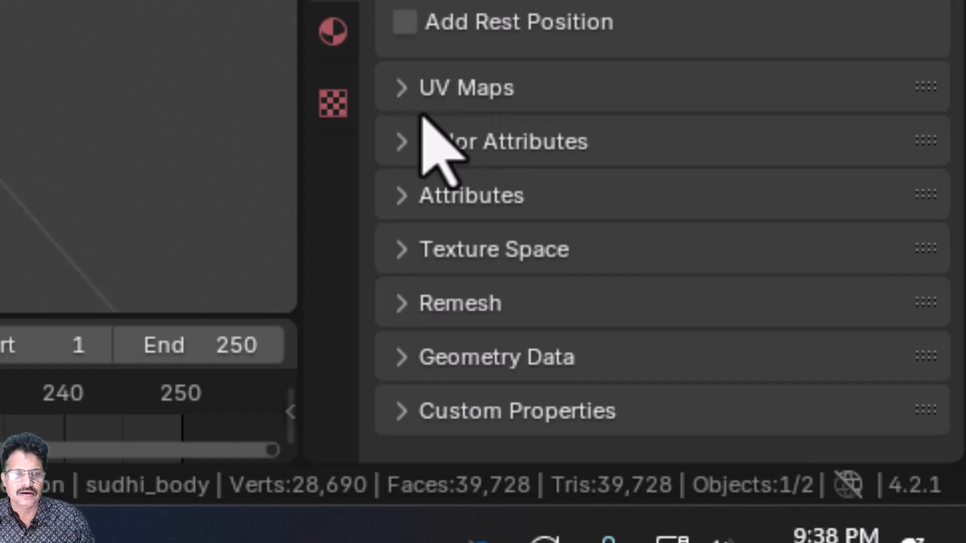
{"action": "left_click", "coordinate": [413, 88]}
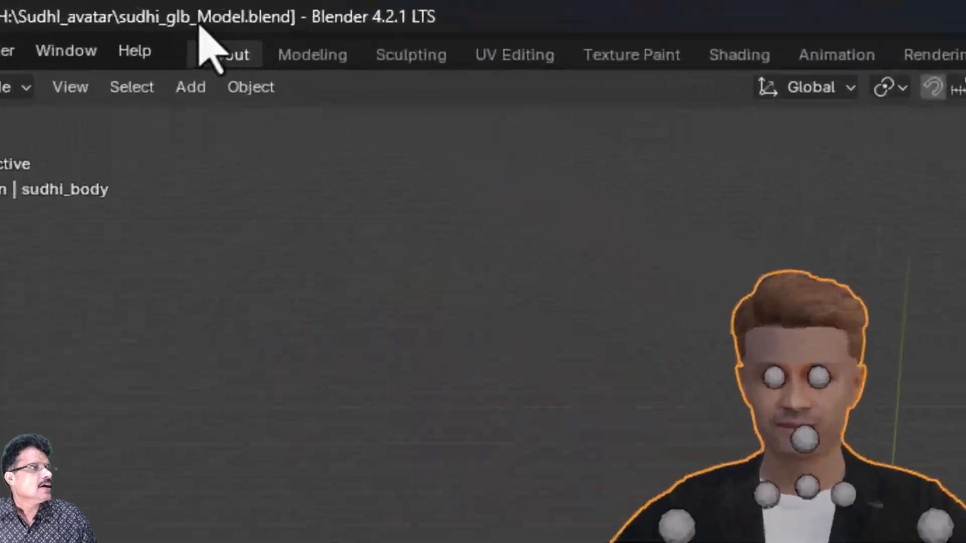
{"action": "left_click", "coordinate": [481, 63]}
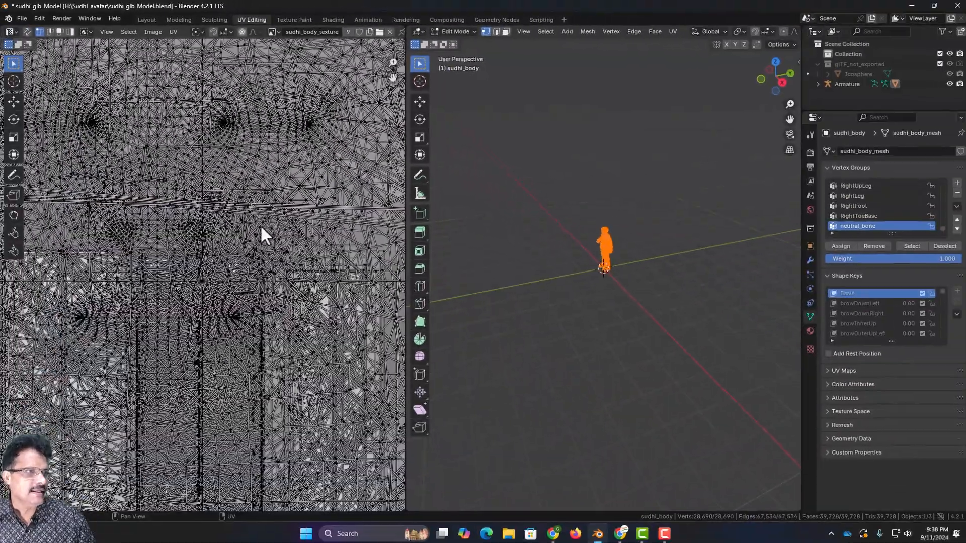
{"action": "scroll", "coordinate": [262, 220], "scroll_direction": "down", "scroll_amount": 4}
{"action": "scroll", "coordinate": [265, 220], "scroll_direction": "down", "scroll_amount": 2}
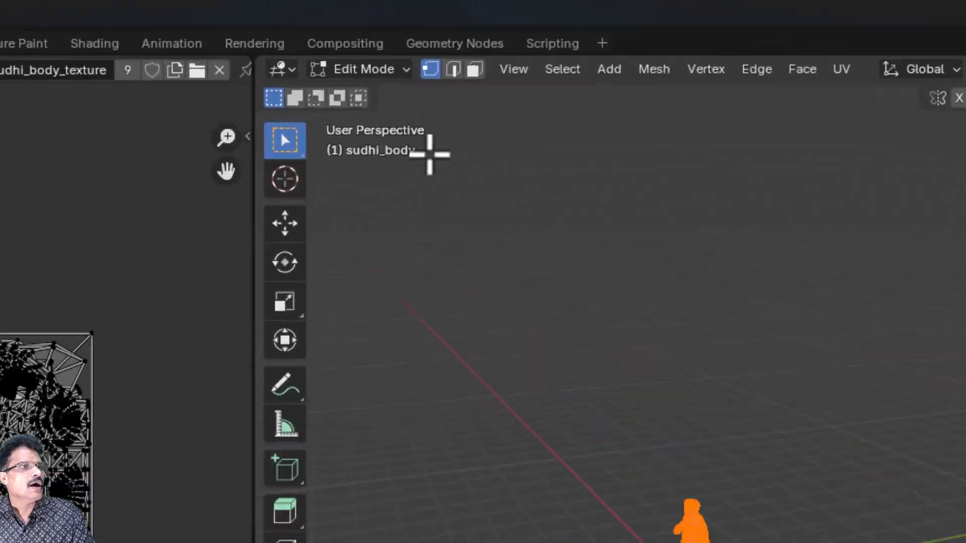
Put the merged sudhi_body mesh into Edit Mode and select all of its UVs.
{"action": "left_click", "coordinate": [453, 32]}
{"action": "left_click", "coordinate": [455, 54]}
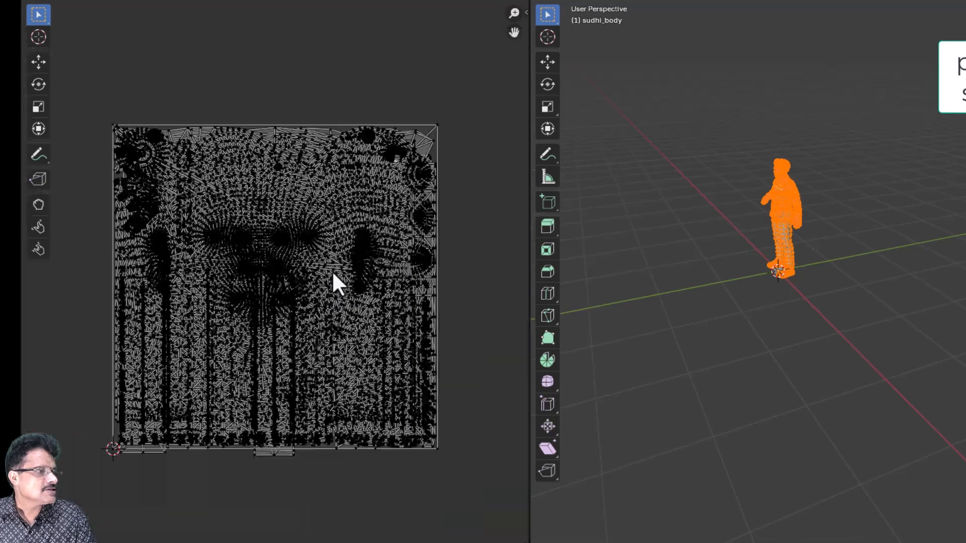
{"action": "key", "text": "a"}
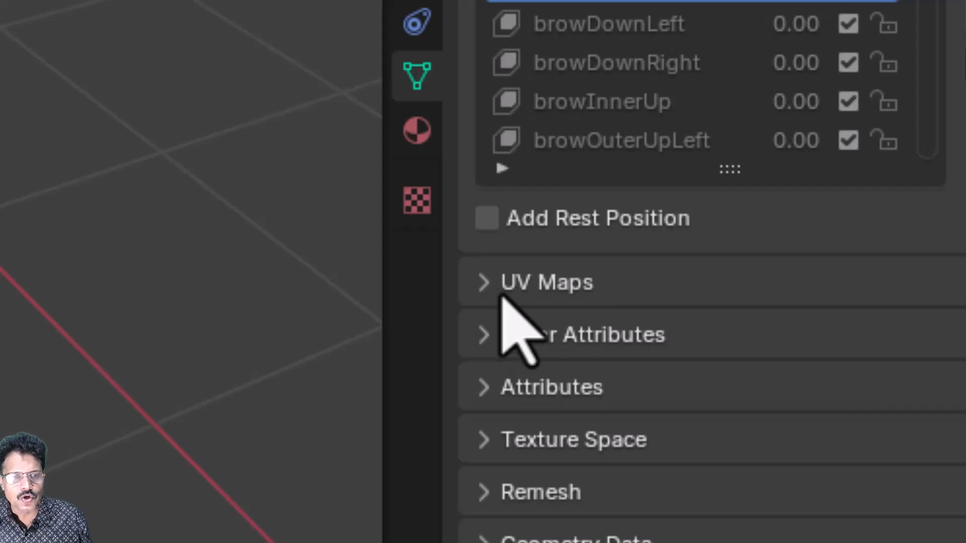
Add a second UV map to the body, rename it 'baked', and make it active.
{"action": "left_click", "coordinate": [485, 289]}
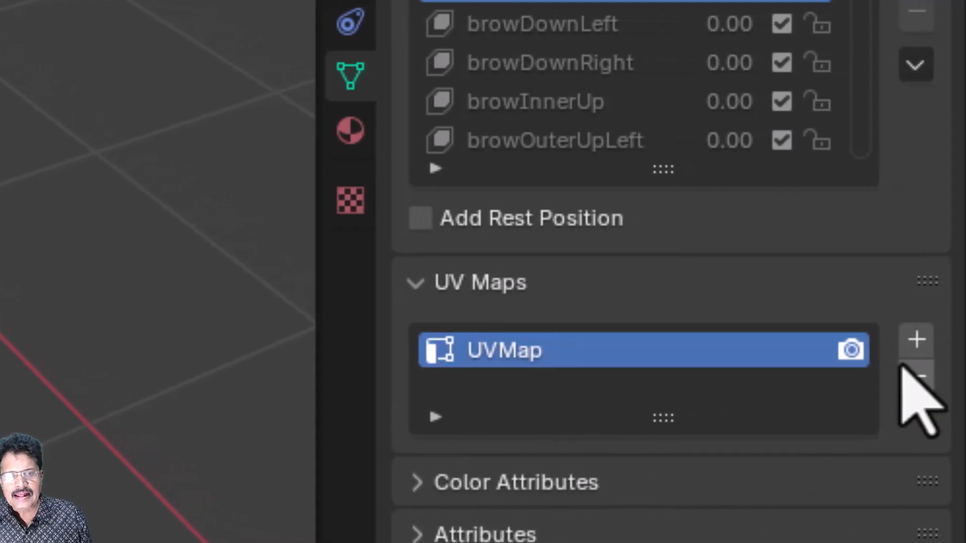
{"action": "left_click", "coordinate": [928, 337]}
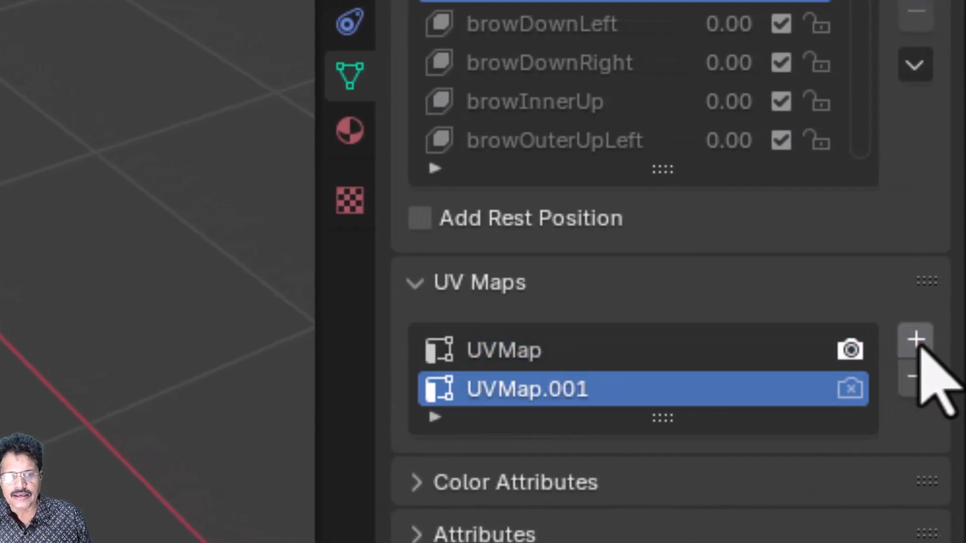
{"action": "double_click", "coordinate": [528, 391]}
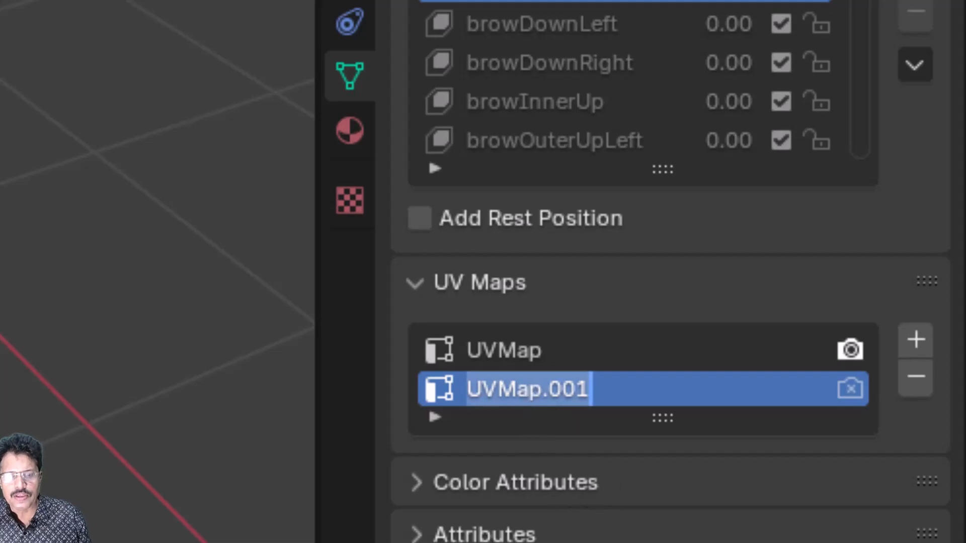
{"action": "type", "text": "baked"}
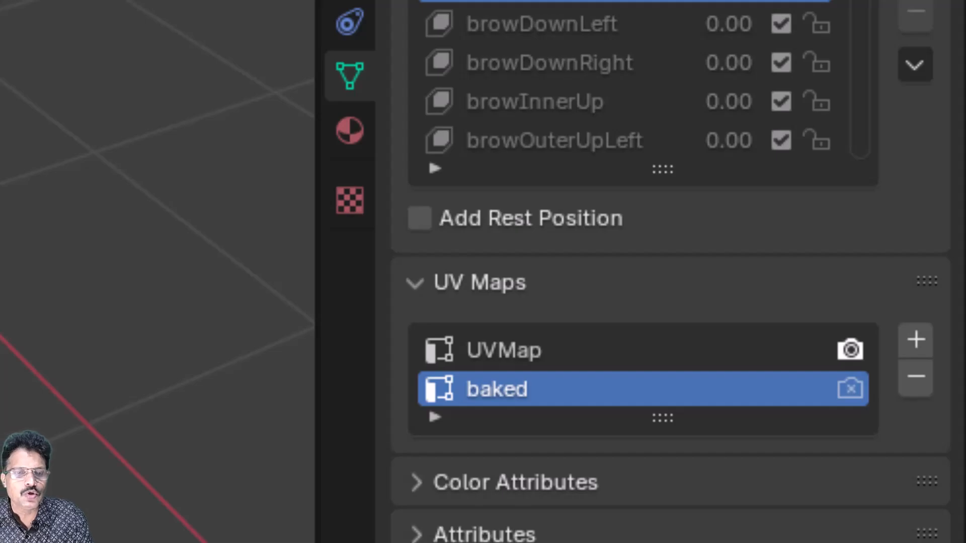
{"action": "left_click", "coordinate": [446, 351]}
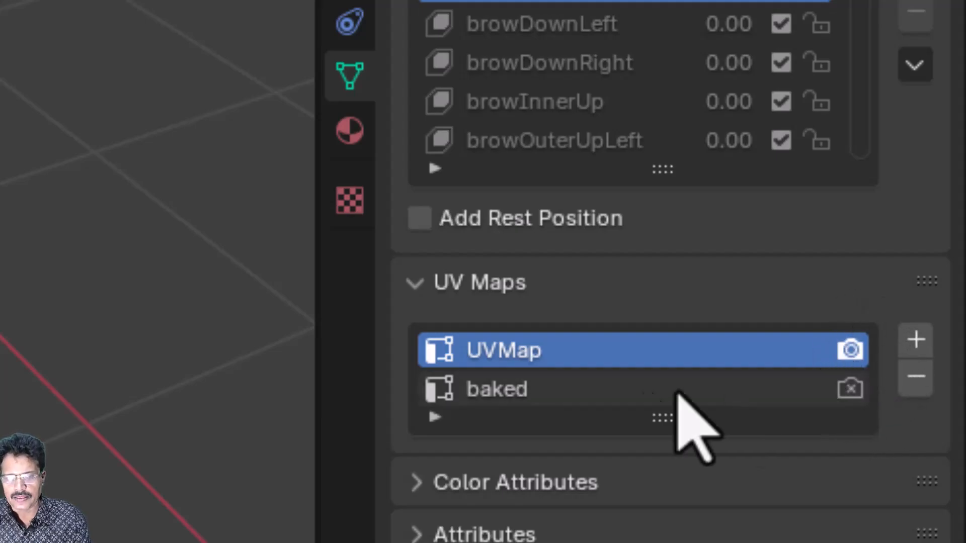
{"action": "left_click", "coordinate": [605, 391]}
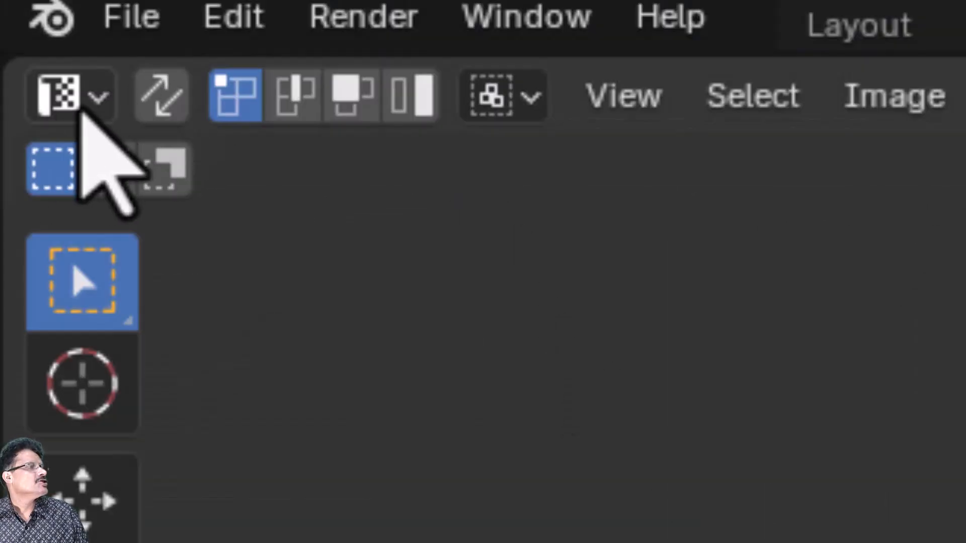
Turn the left area into a UV Editor and select every UV of the baked map.
{"action": "left_click", "coordinate": [90, 110]}
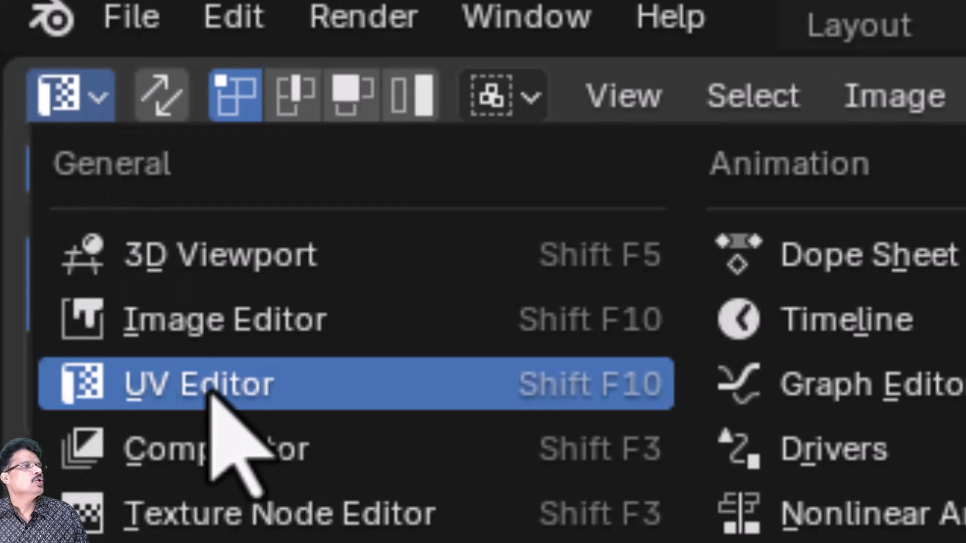
{"action": "left_click", "coordinate": [211, 388]}
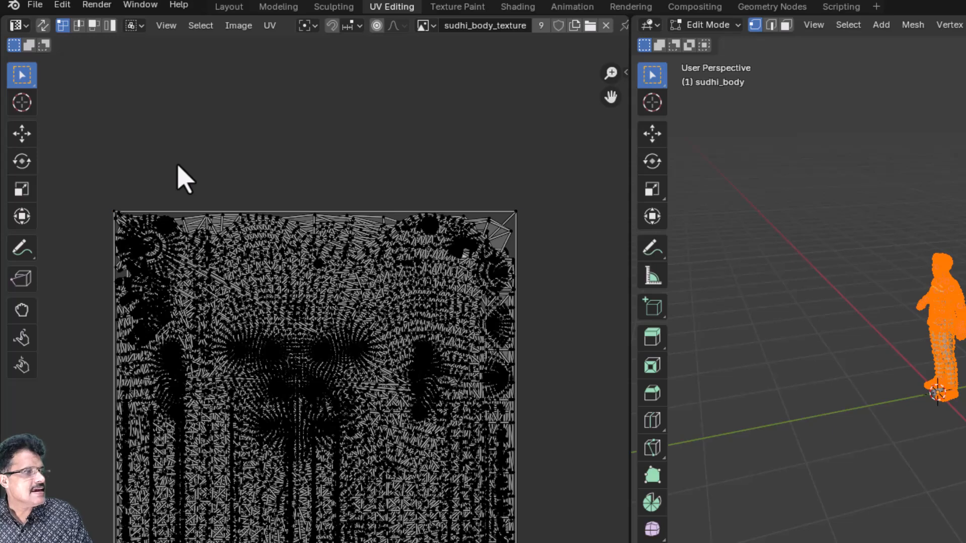
{"action": "key", "text": "a"}
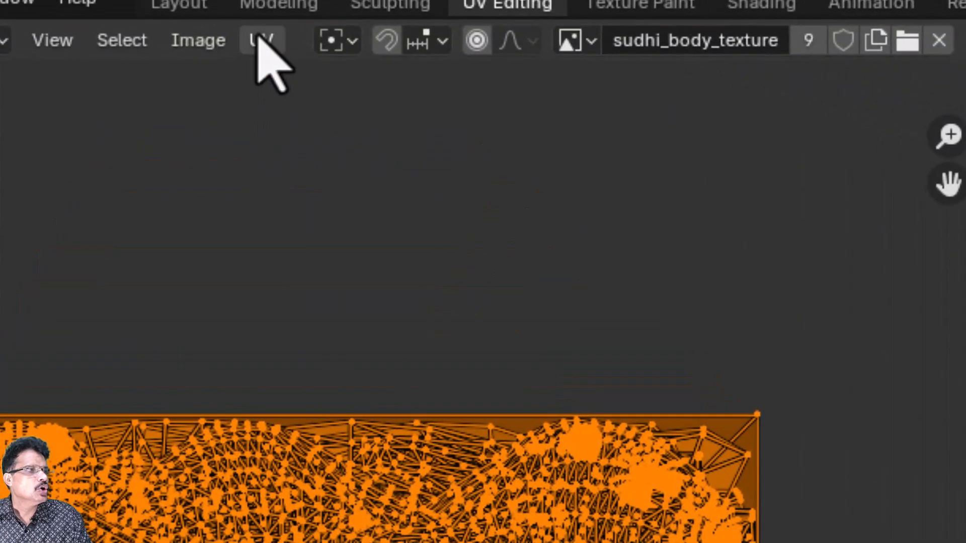
Pack the baked map's UV islands with the default Pack Islands settings.
{"action": "left_click", "coordinate": [262, 41]}
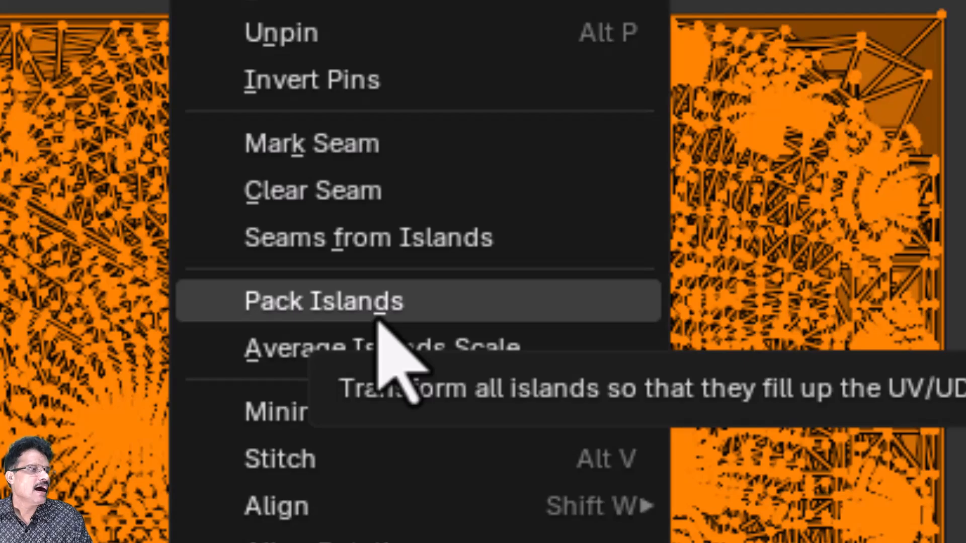
{"action": "left_click", "coordinate": [380, 322]}
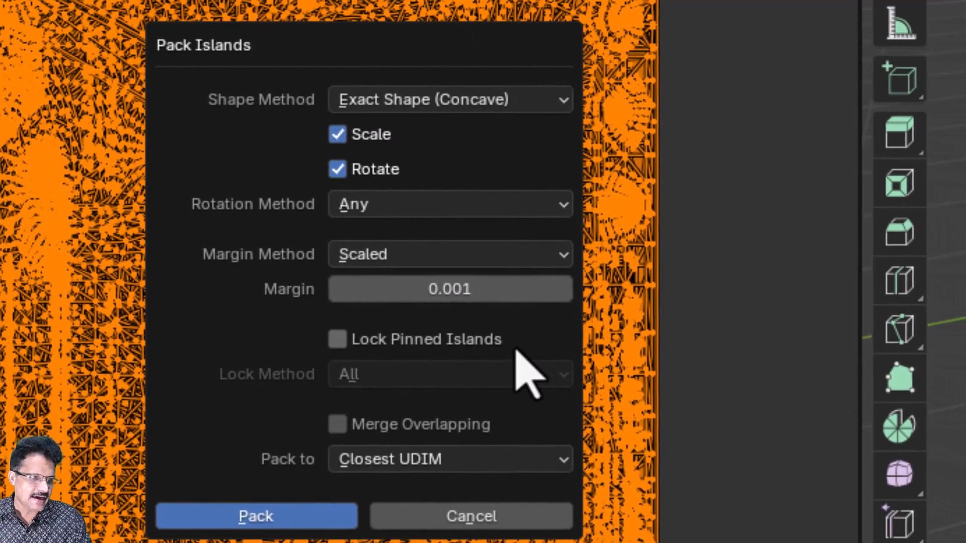
{"action": "left_click", "coordinate": [267, 519]}
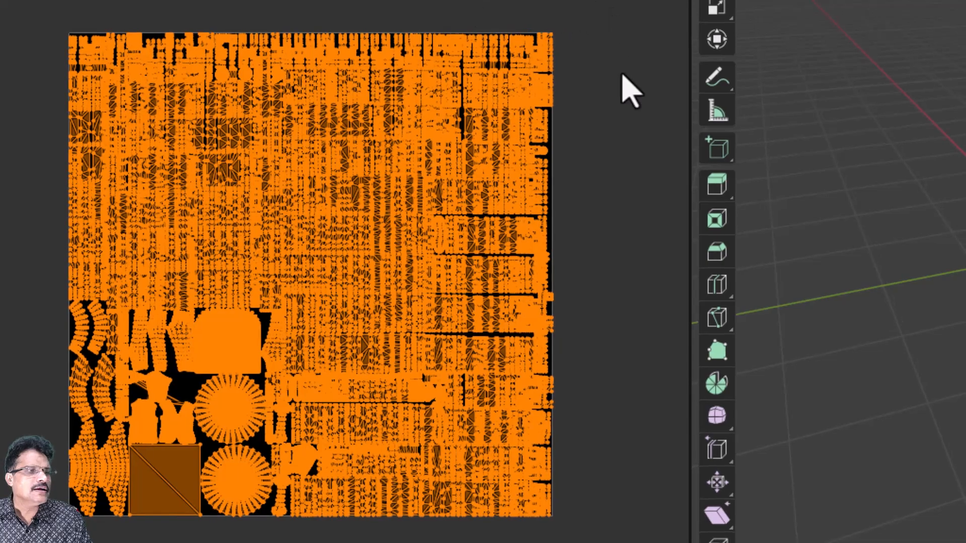
Inspect the packed layout up close, then reselect all the islands.
{"action": "left_click", "coordinate": [623, 74]}
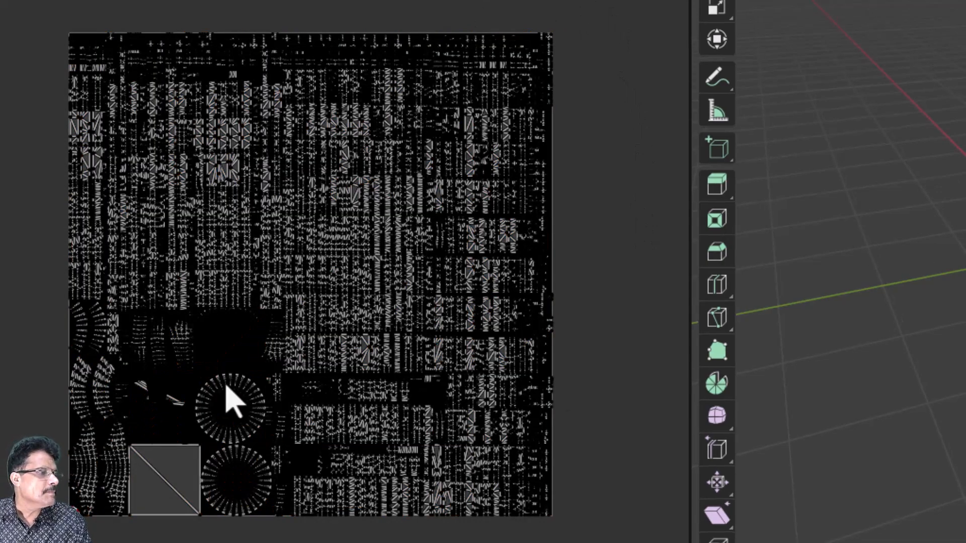
{"action": "scroll", "coordinate": [229, 402], "scroll_direction": "up", "scroll_amount": 2}
{"action": "middle_click_drag", "start_coordinate": [198, 413], "coordinate": [339, 298]}
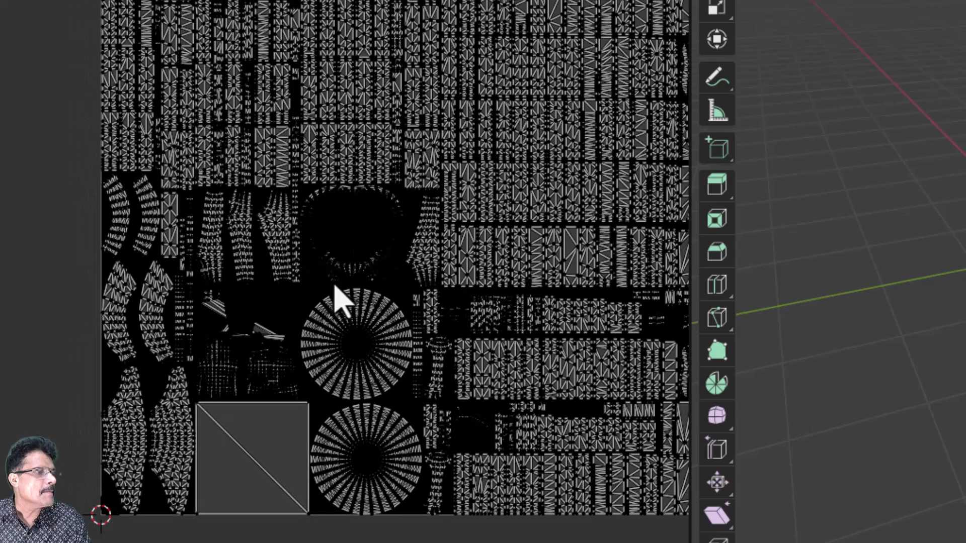
{"action": "scroll", "coordinate": [336, 292], "scroll_direction": "up", "scroll_amount": 3}
{"action": "key", "text": "a"}
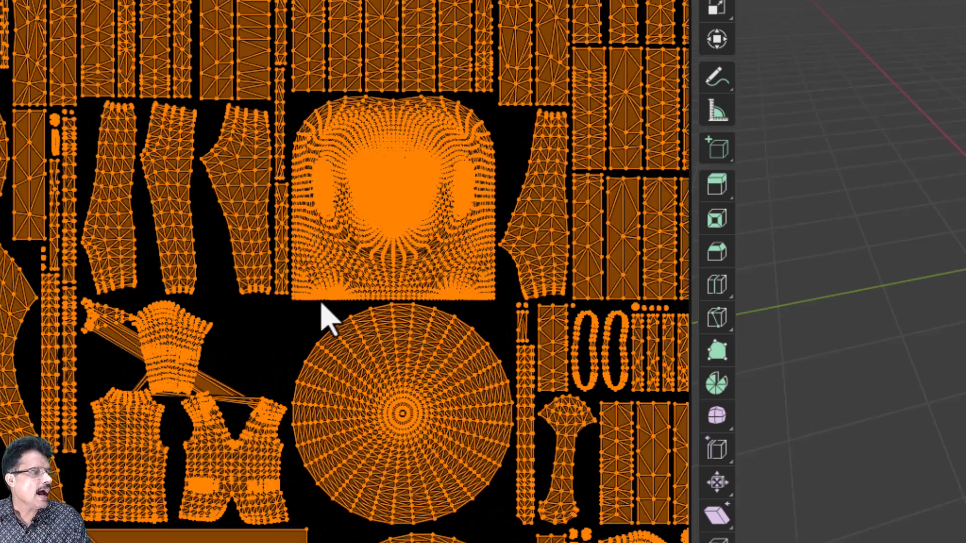
{"action": "scroll", "coordinate": [324, 317], "scroll_direction": "down", "scroll_amount": 5}
{"action": "middle_click_drag", "start_coordinate": [323, 319], "coordinate": [298, 333]}
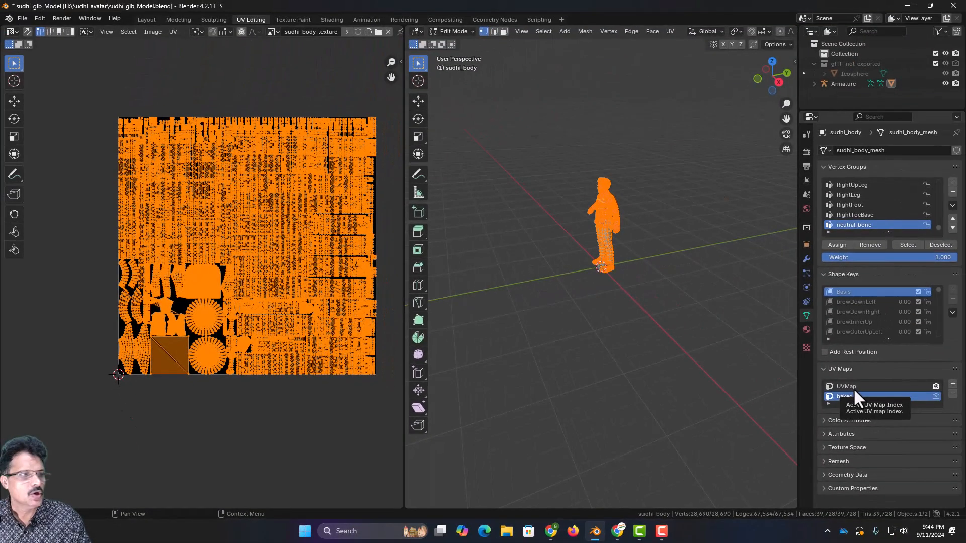
{"action": "left_click", "coordinate": [854, 388]}
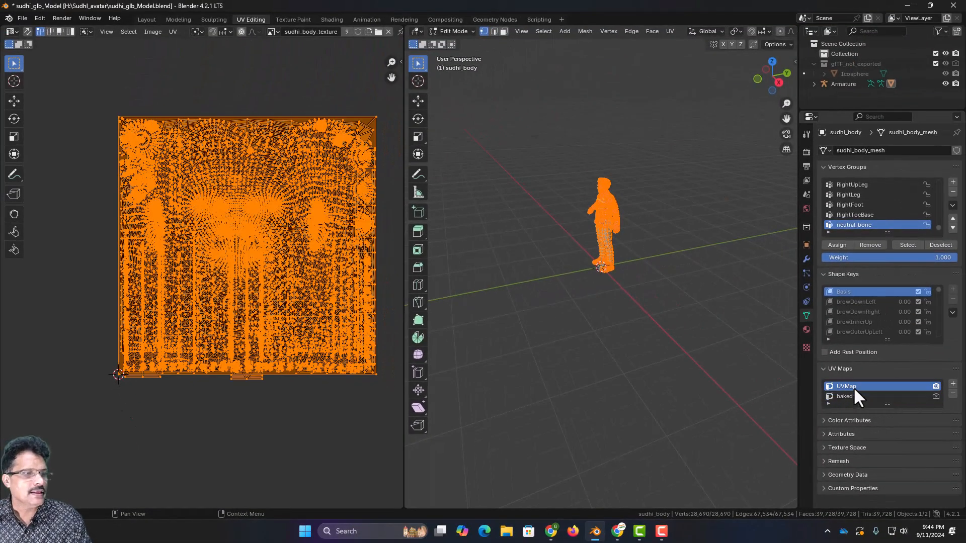
{"action": "left_click", "coordinate": [849, 396]}
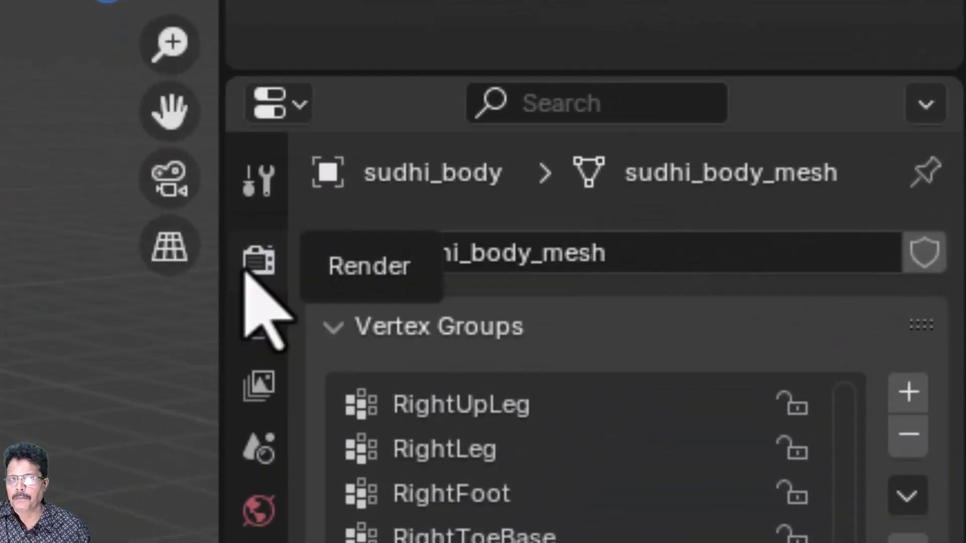
Switch the render engine to Cycles using the Experimental feature set.
{"action": "left_click", "coordinate": [246, 274]}
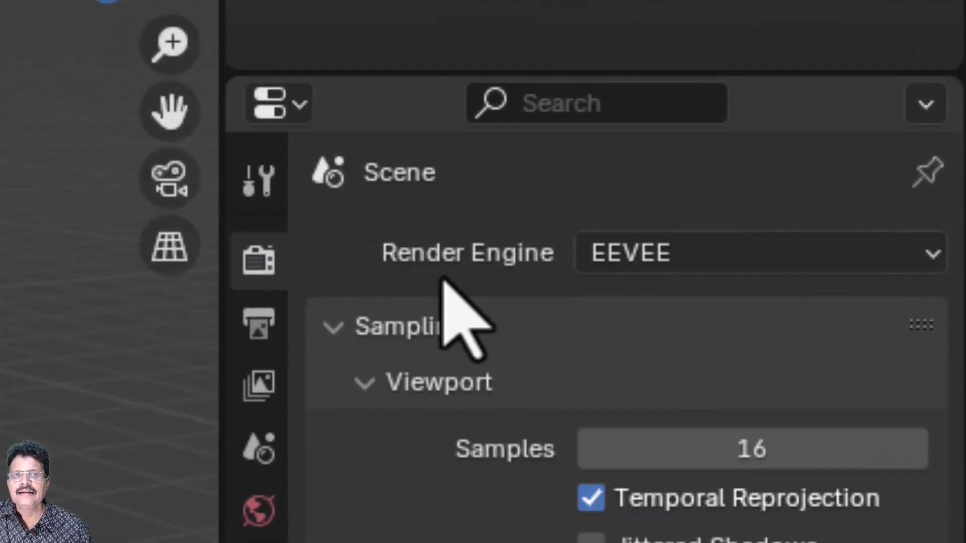
{"action": "left_click", "coordinate": [669, 251]}
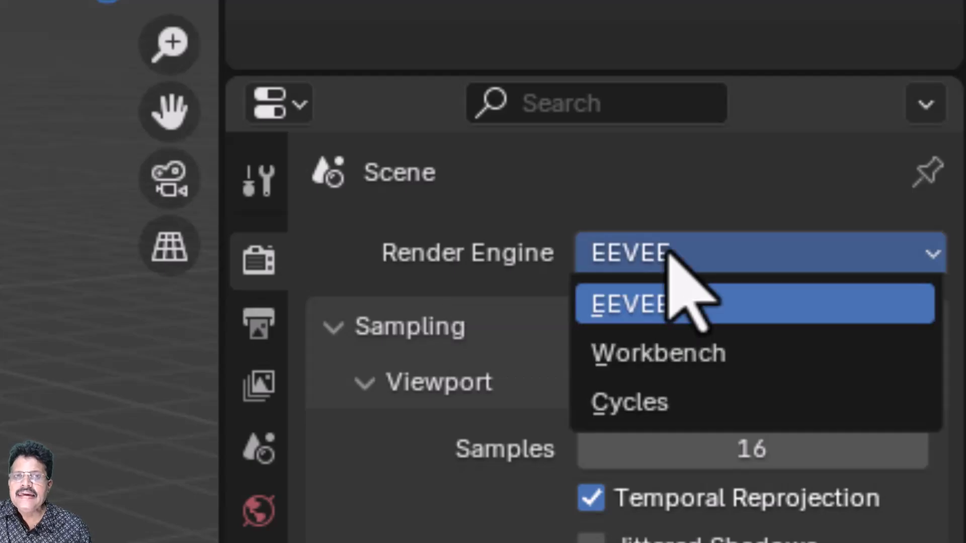
{"action": "left_click", "coordinate": [629, 398]}
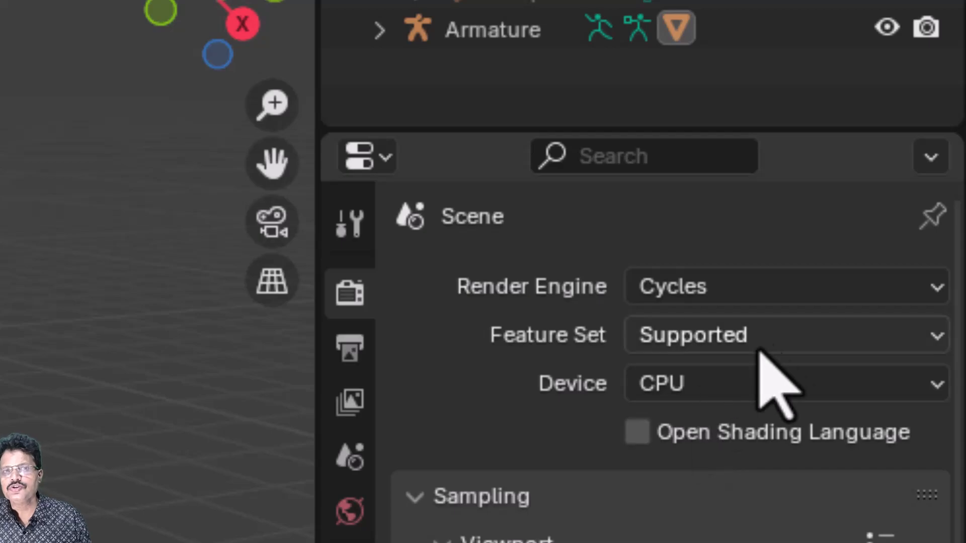
{"action": "left_click", "coordinate": [687, 335]}
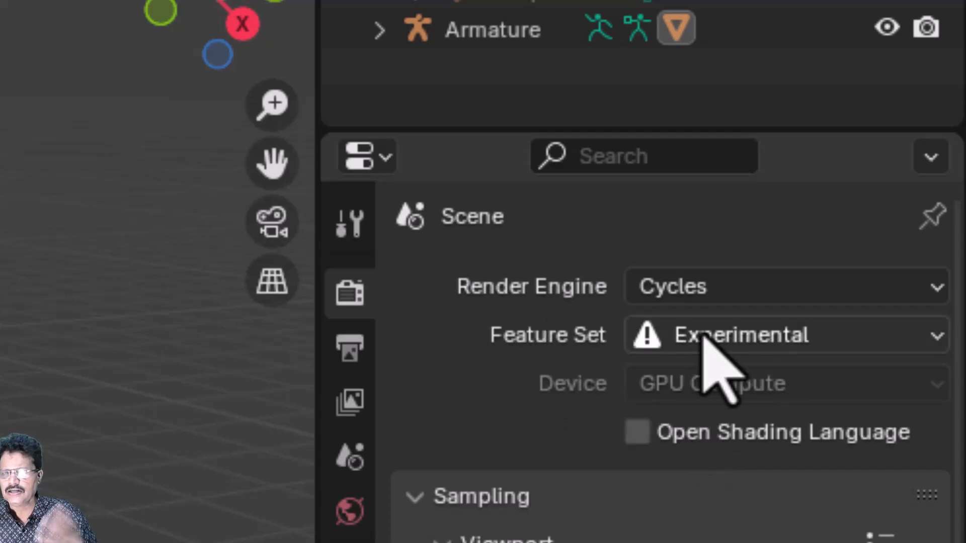
{"action": "left_click", "coordinate": [703, 336]}
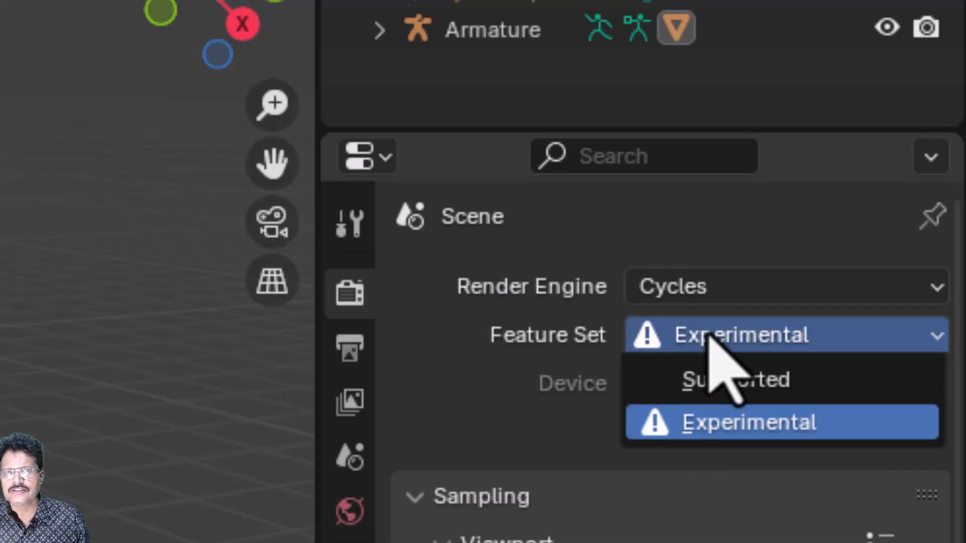
{"action": "left_click", "coordinate": [745, 441]}
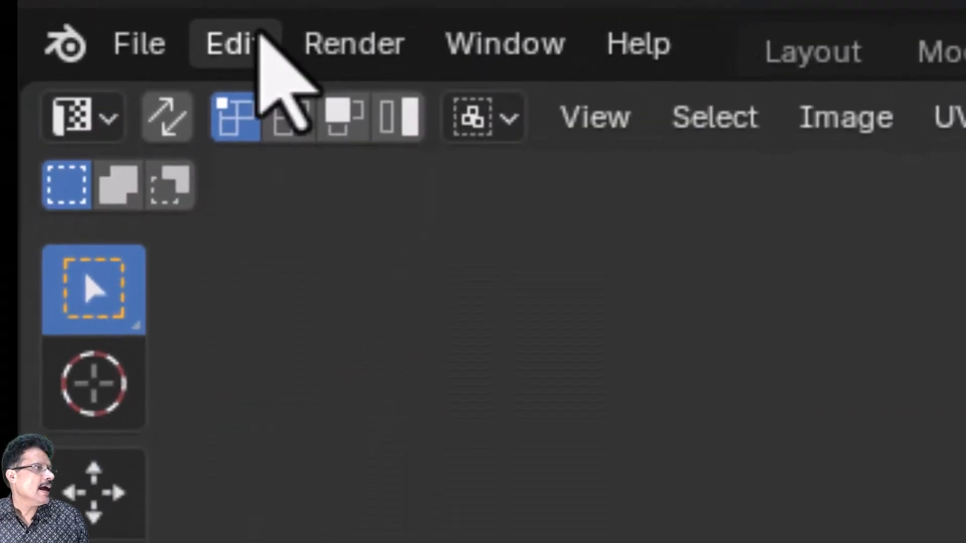
In Preferences > System, set Cycles render devices to OptiX with the RTX 3080, then close Preferences.
{"action": "left_click", "coordinate": [96, 40]}
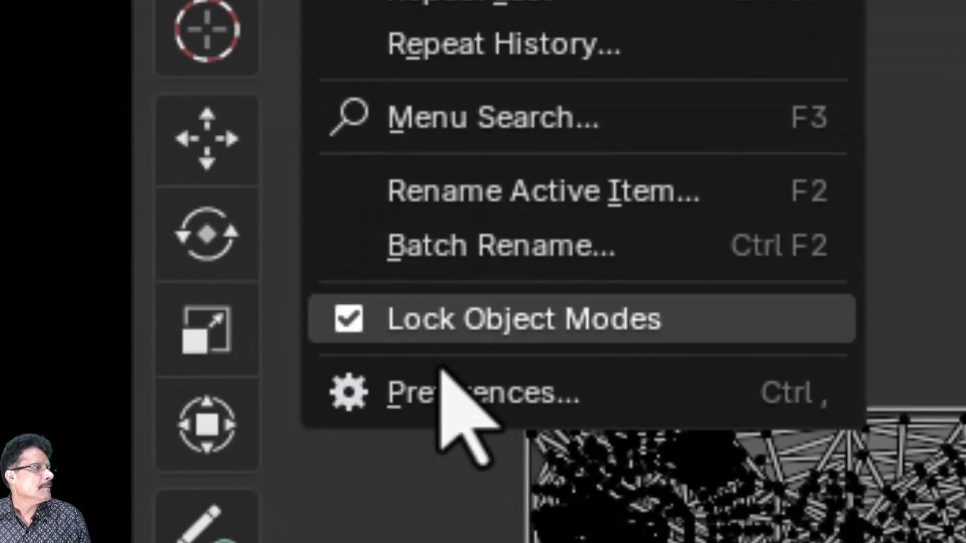
{"action": "left_click", "coordinate": [417, 400]}
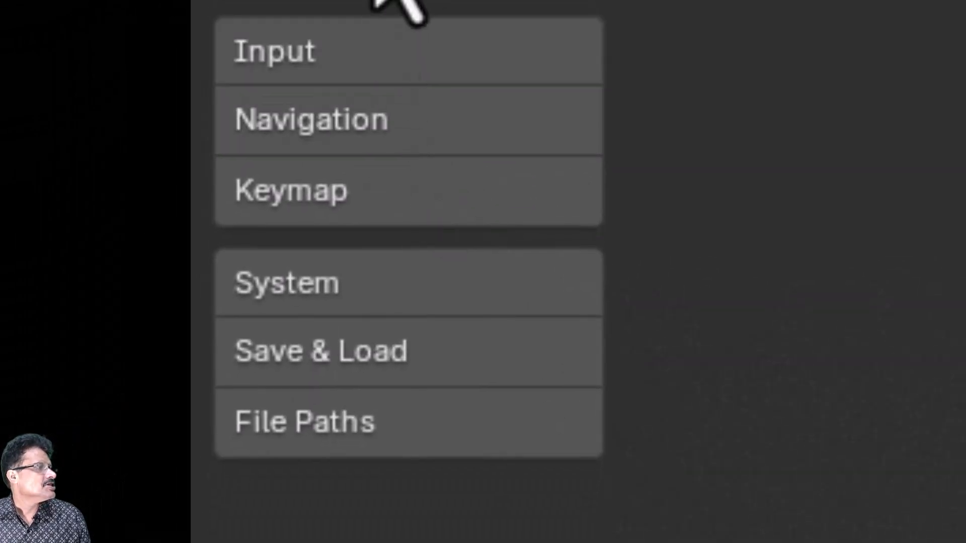
{"action": "left_click", "coordinate": [327, 302]}
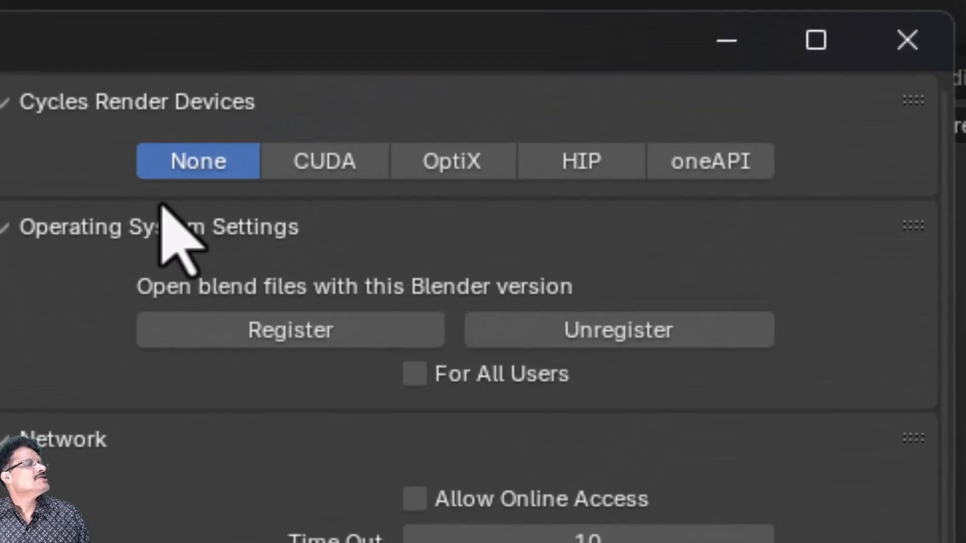
{"action": "left_click", "coordinate": [330, 160]}
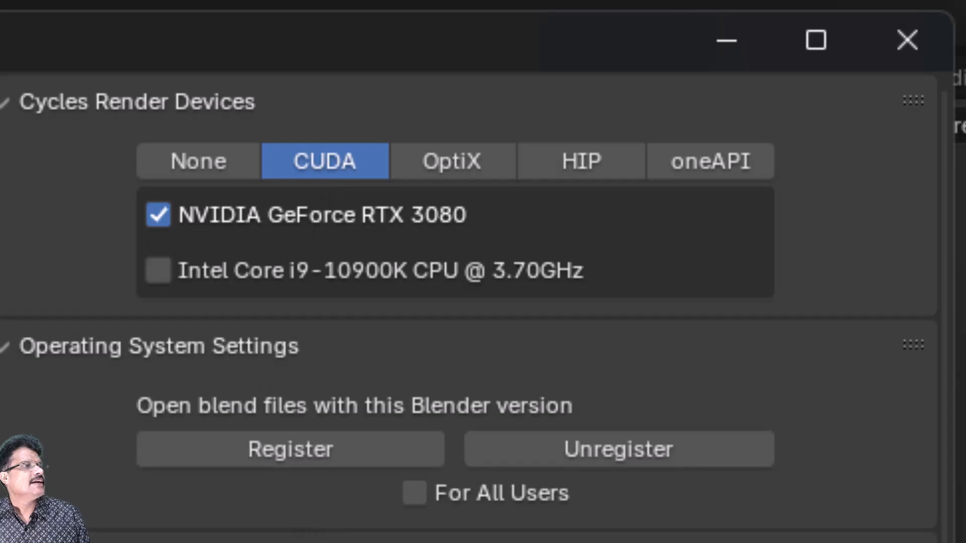
{"action": "left_click", "coordinate": [435, 167]}
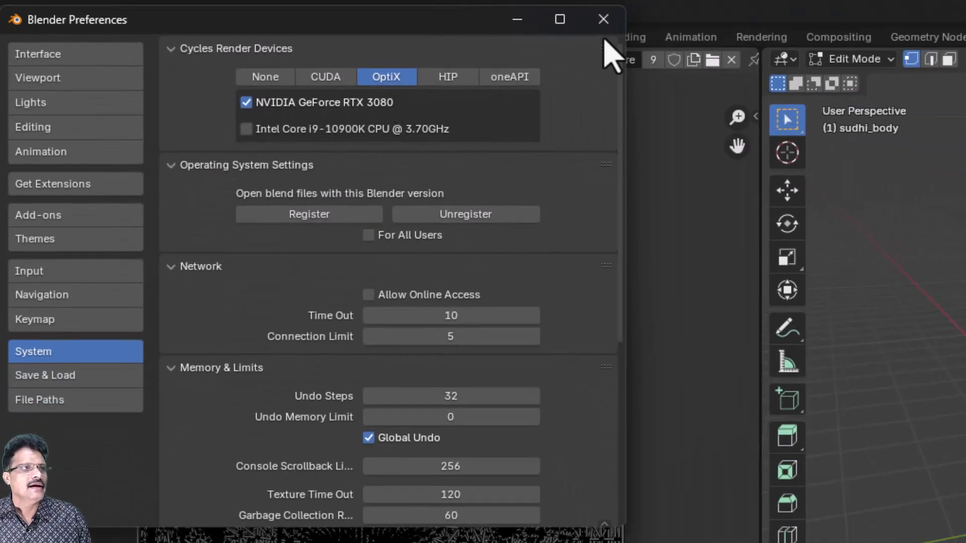
{"action": "left_click", "coordinate": [604, 20]}
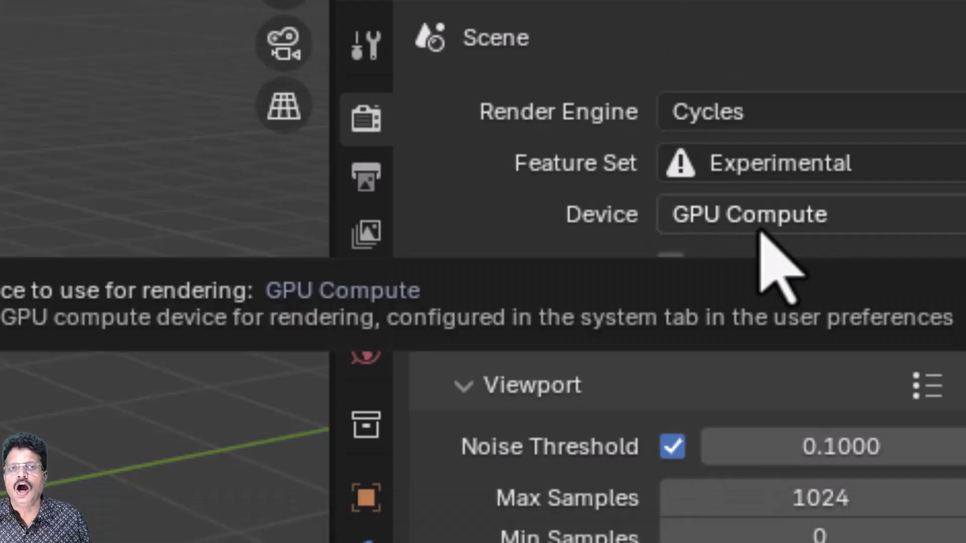
Set the render device to CPU and scroll down to the Bake section.
{"action": "left_click", "coordinate": [777, 206]}
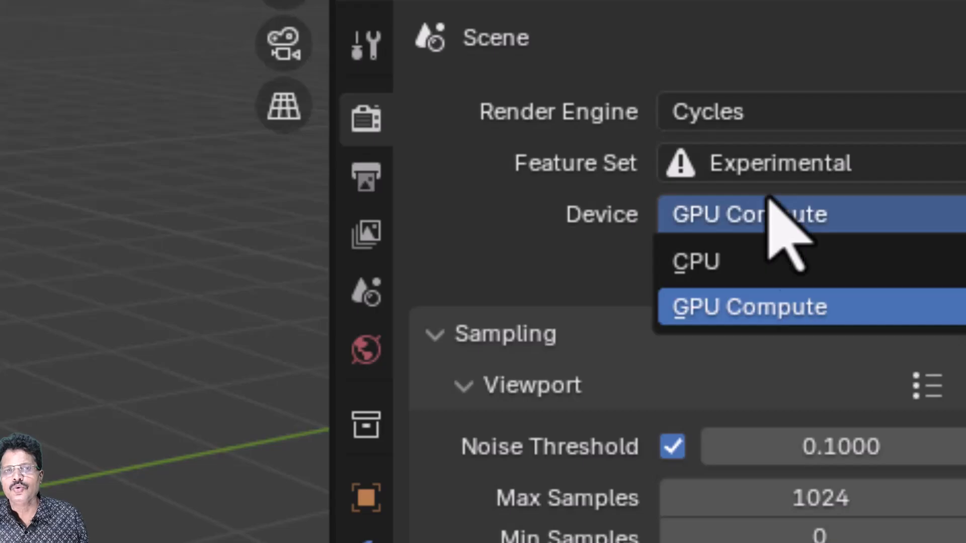
{"action": "left_click", "coordinate": [696, 262]}
{"action": "scroll", "coordinate": [735, 392], "scroll_direction": "down", "scroll_amount": 4}
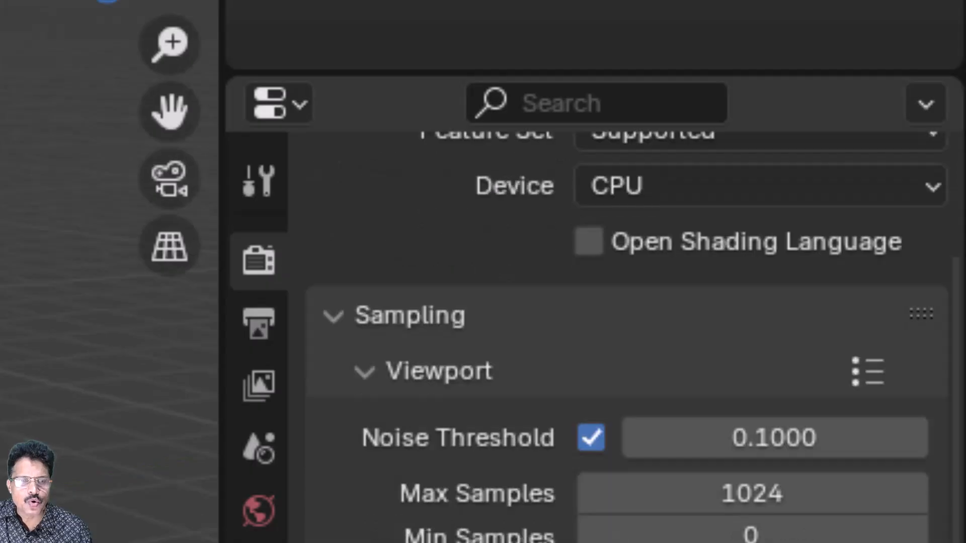
{"action": "scroll", "coordinate": [520, 404], "scroll_direction": "down", "scroll_amount": 2}
{"action": "scroll", "coordinate": [519, 238], "scroll_direction": "down", "scroll_amount": 1}
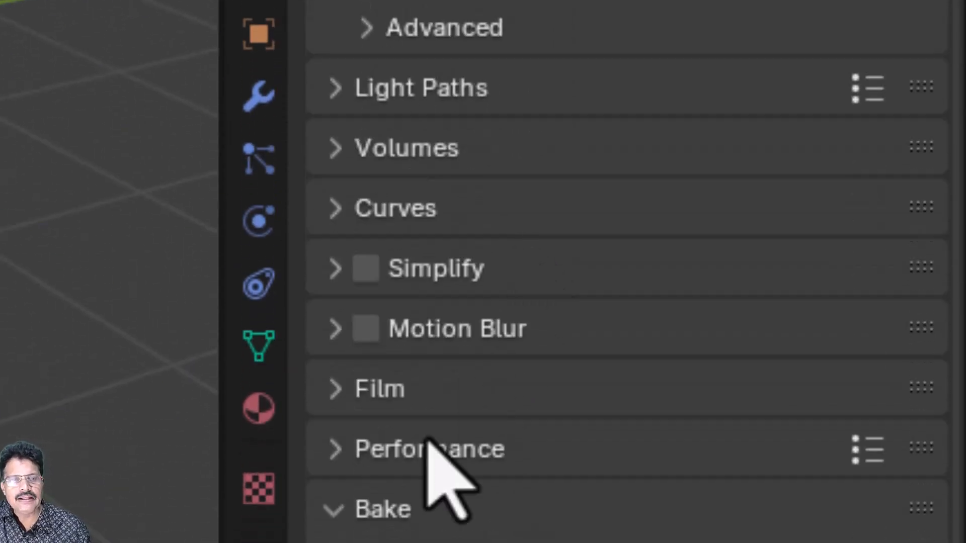
Expand Bake, choose the Diffuse bake type, and turn off Direct and Indirect contributions.
{"action": "left_click", "coordinate": [317, 428]}
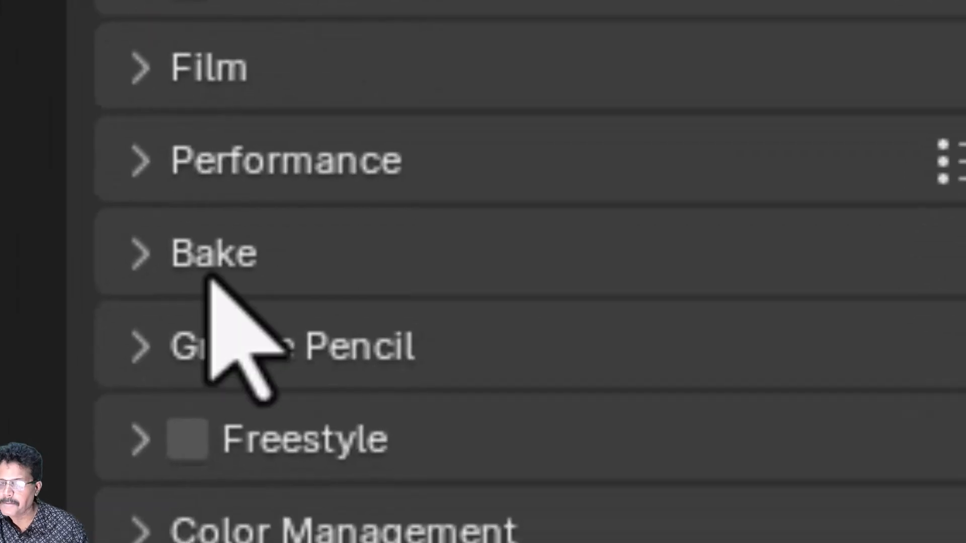
{"action": "left_click", "coordinate": [160, 258]}
{"action": "scroll", "coordinate": [160, 258], "scroll_direction": "down", "scroll_amount": 15}
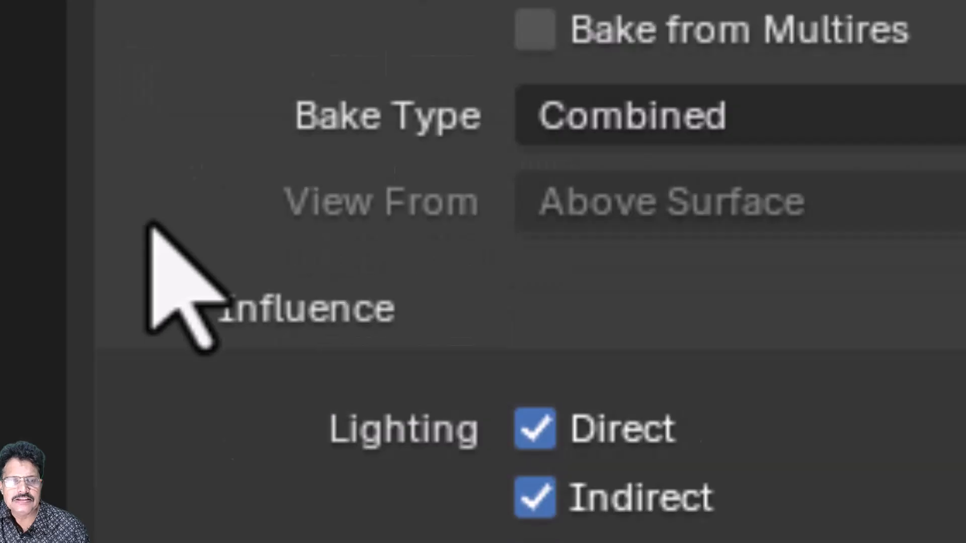
{"action": "scroll", "coordinate": [149, 206], "scroll_direction": "down", "scroll_amount": 4}
{"action": "scroll", "coordinate": [151, 206], "scroll_direction": "up", "scroll_amount": 12}
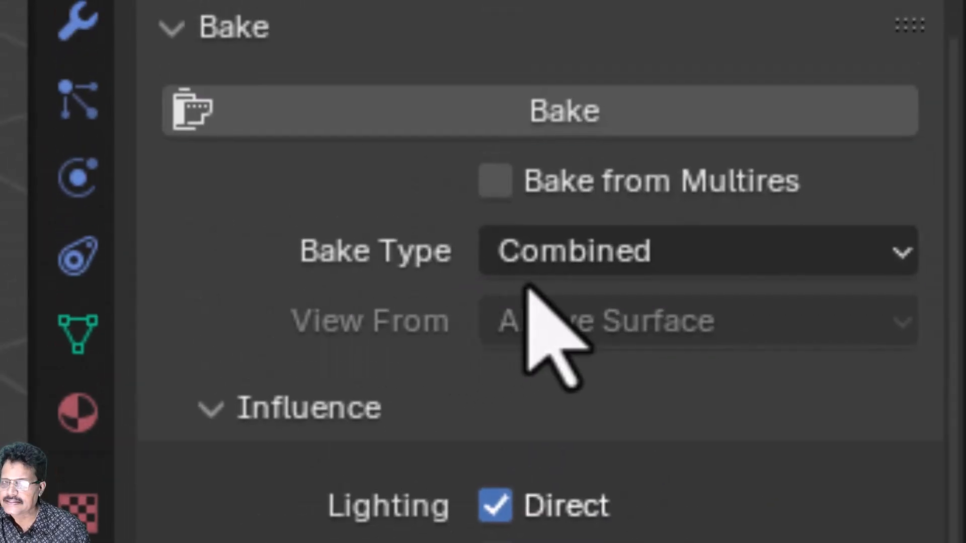
{"action": "left_click", "coordinate": [676, 252]}
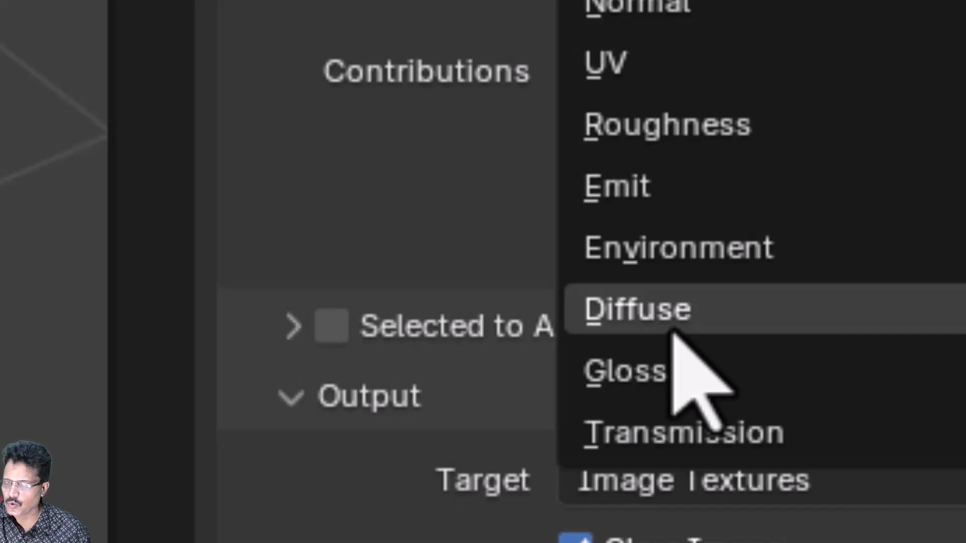
{"action": "left_click", "coordinate": [673, 322]}
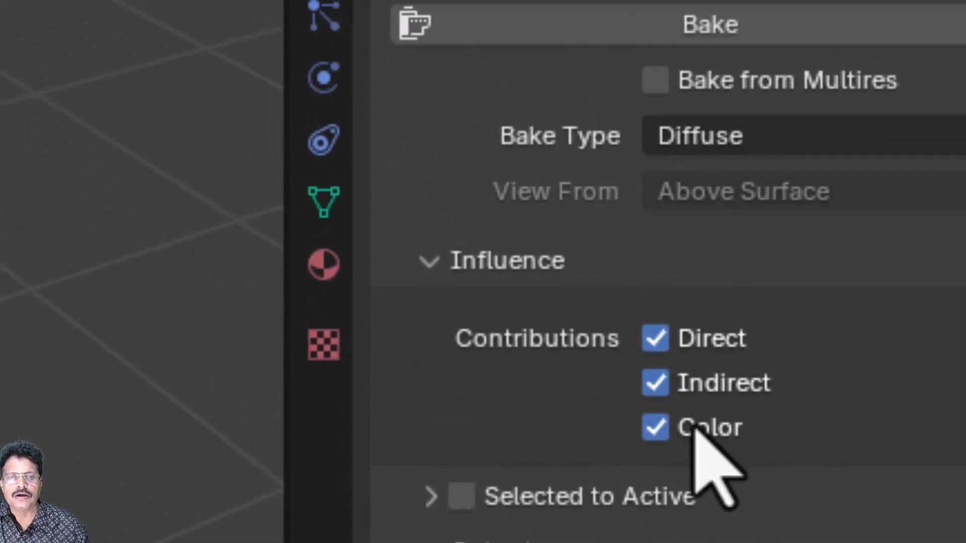
{"action": "left_click", "coordinate": [653, 341]}
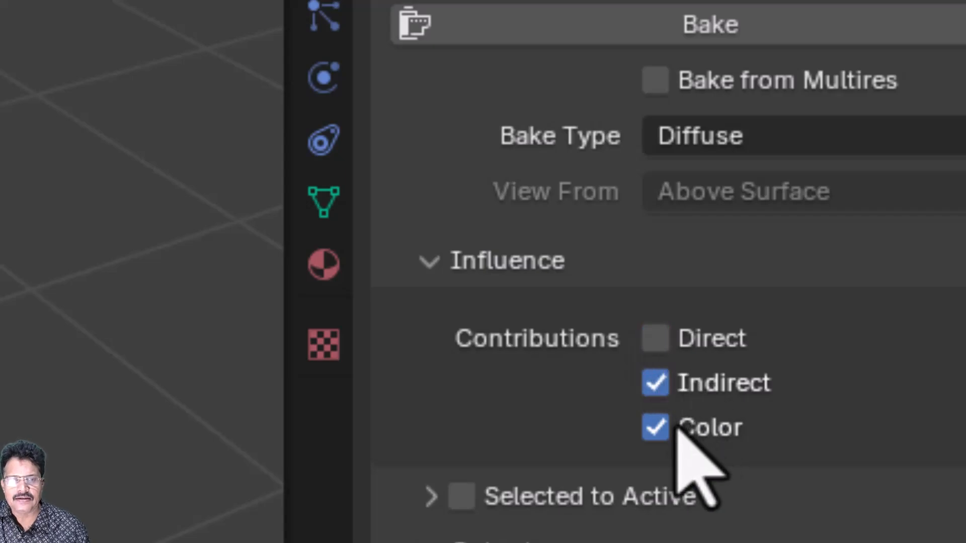
{"action": "left_click", "coordinate": [659, 384]}
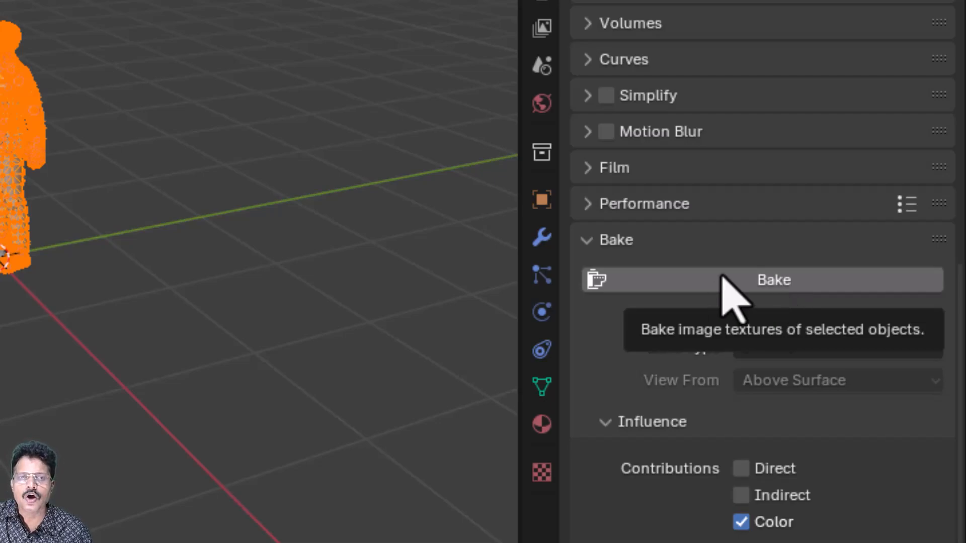
Bake the diffuse colours into sudhi_body_texture, then deselect everything and zoom in on the result.
{"action": "left_click", "coordinate": [702, 287]}
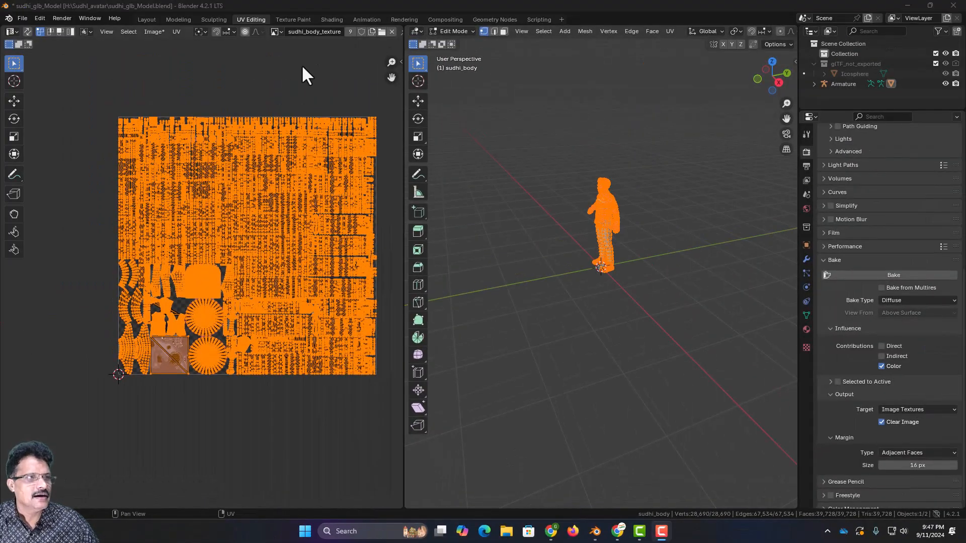
{"action": "left_click", "coordinate": [309, 69]}
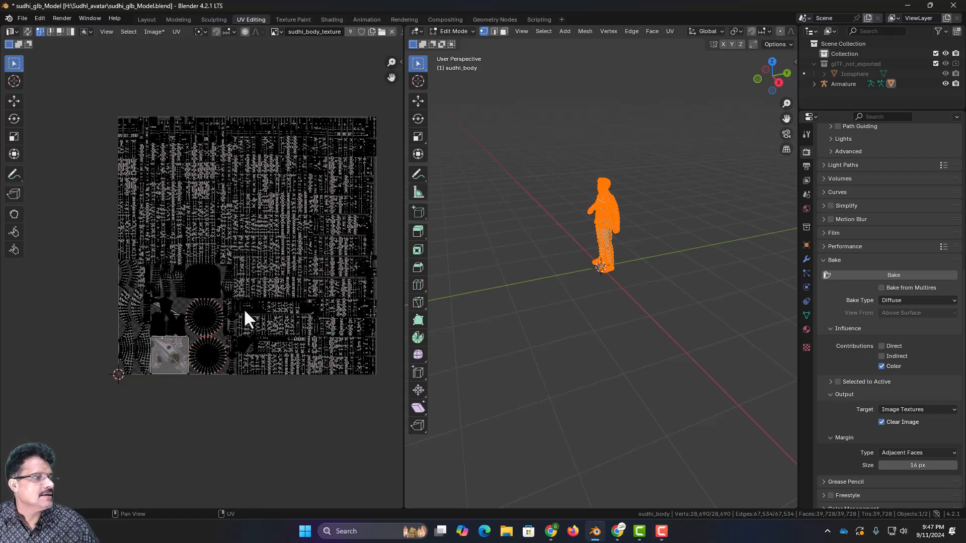
{"action": "left_click", "coordinate": [555, 302]}
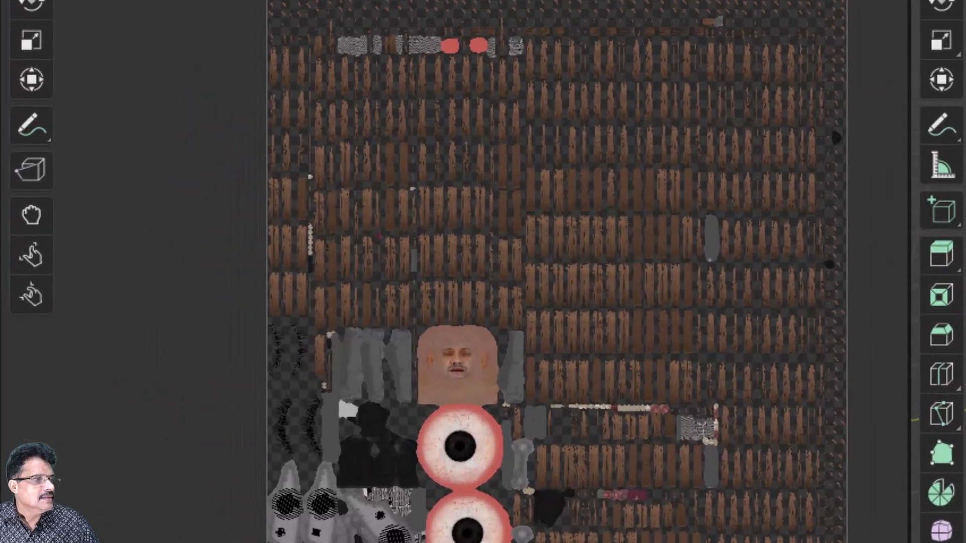
{"action": "scroll", "coordinate": [204, 273], "scroll_direction": "up", "scroll_amount": 2}
{"action": "scroll", "coordinate": [459, 362], "scroll_direction": "up", "scroll_amount": 3}
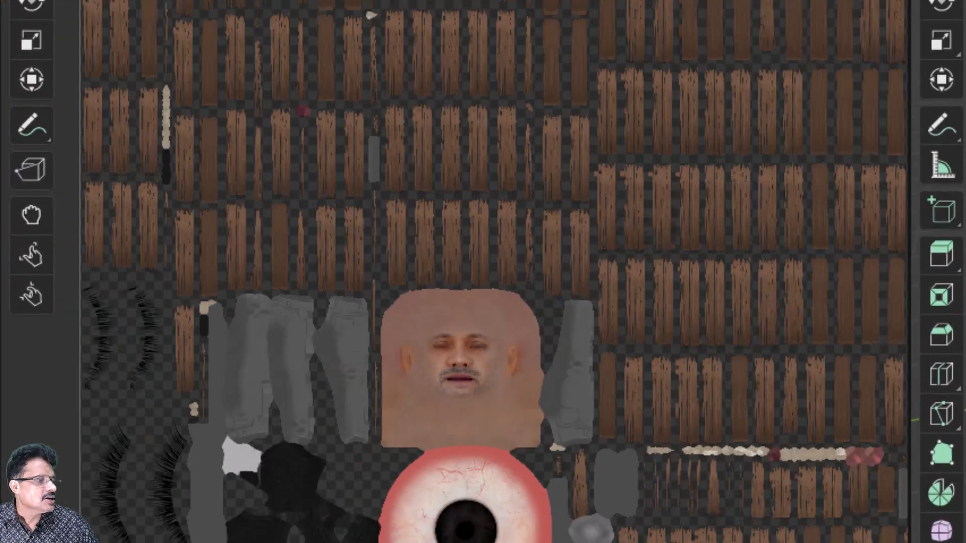
{"action": "scroll", "coordinate": [459, 363], "scroll_direction": "down", "scroll_amount": 2}
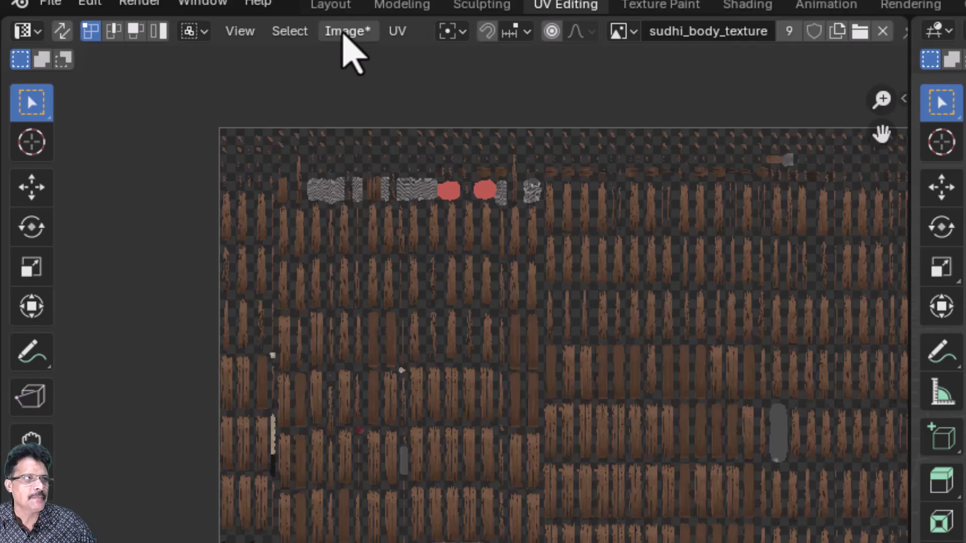
Save the baked image as sudhi_body_texture.png in the avatar folder.
{"action": "left_click", "coordinate": [346, 33]}
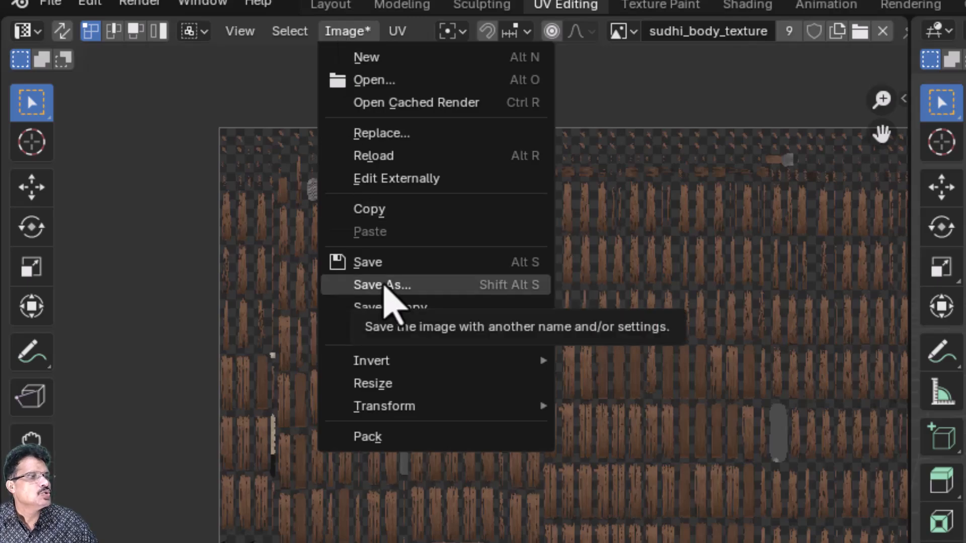
{"action": "left_click", "coordinate": [385, 286]}
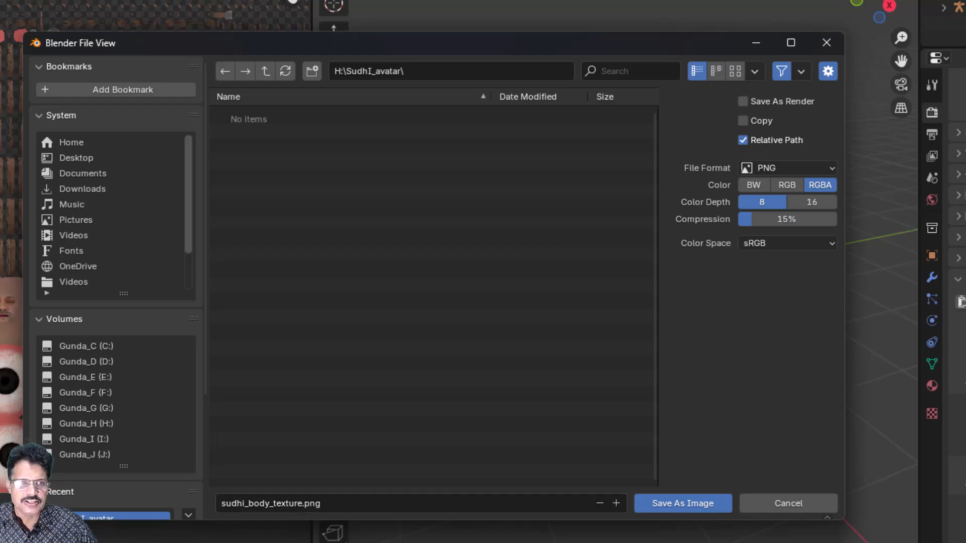
{"action": "left_click", "coordinate": [683, 504]}
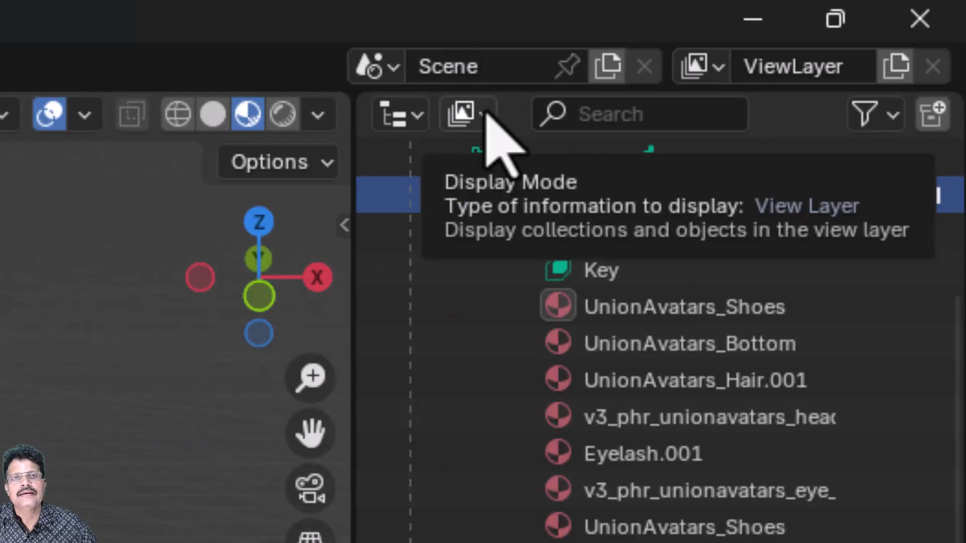
Show Blender File data in the Outliner and delete every image listed under Images.
{"action": "left_click", "coordinate": [484, 116]}
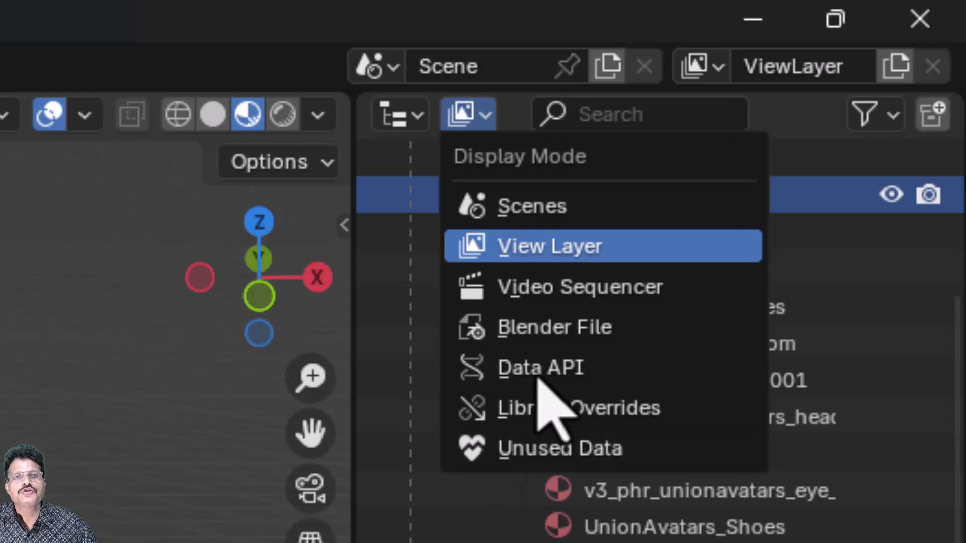
{"action": "left_click", "coordinate": [563, 332]}
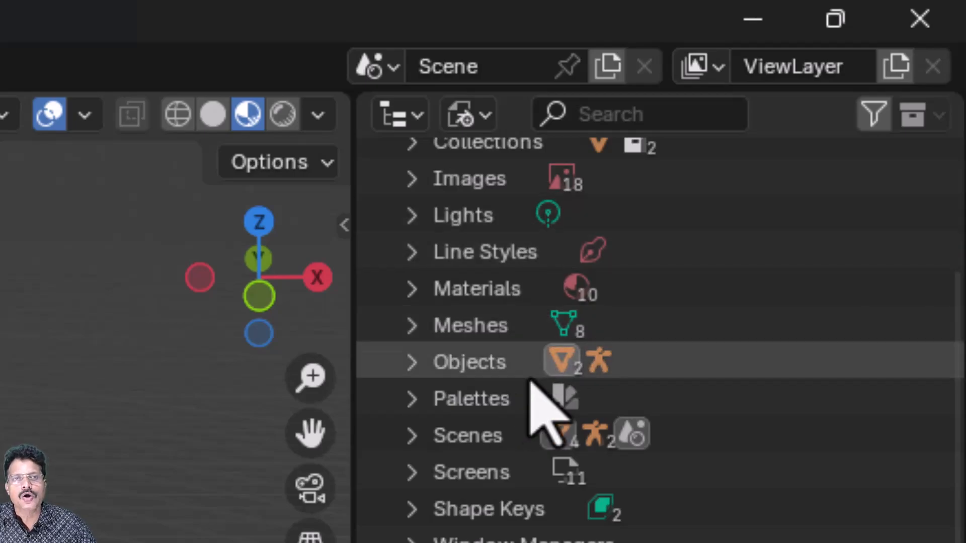
{"action": "scroll", "coordinate": [550, 367], "scroll_direction": "up", "scroll_amount": 3}
{"action": "scroll", "coordinate": [531, 537], "scroll_direction": "up", "scroll_amount": 1}
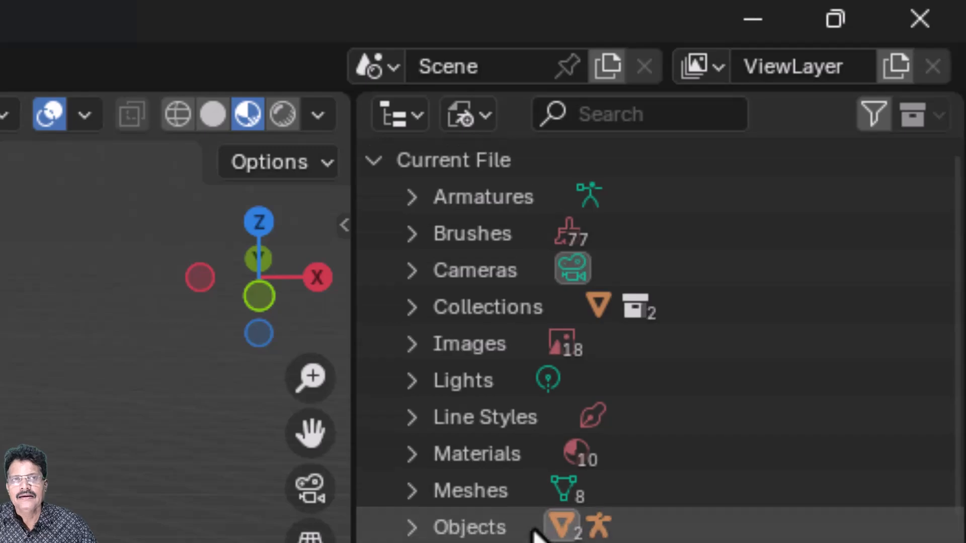
{"action": "left_click", "coordinate": [412, 344]}
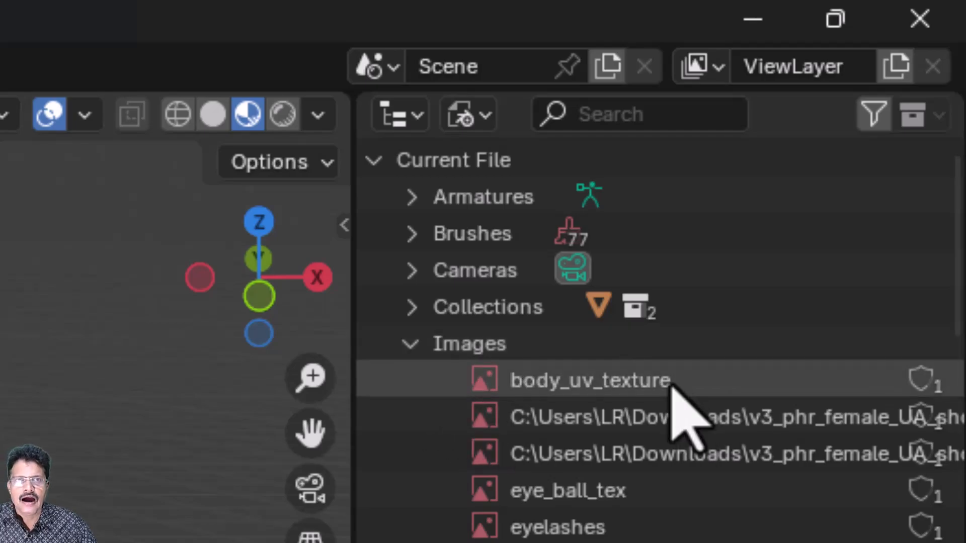
{"action": "left_click", "coordinate": [644, 382]}
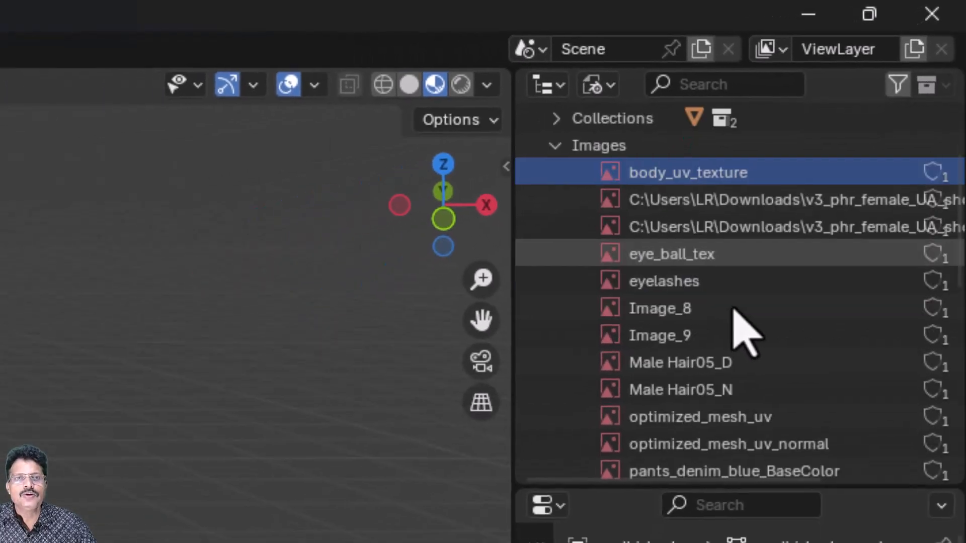
{"action": "scroll", "coordinate": [733, 306], "scroll_direction": "down", "scroll_amount": 4}
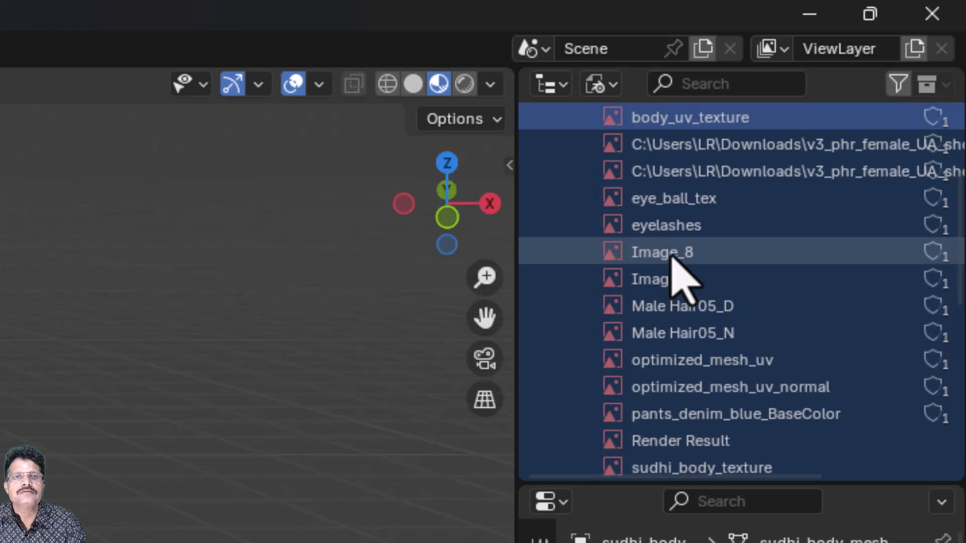
{"action": "right_click", "coordinate": [671, 264]}
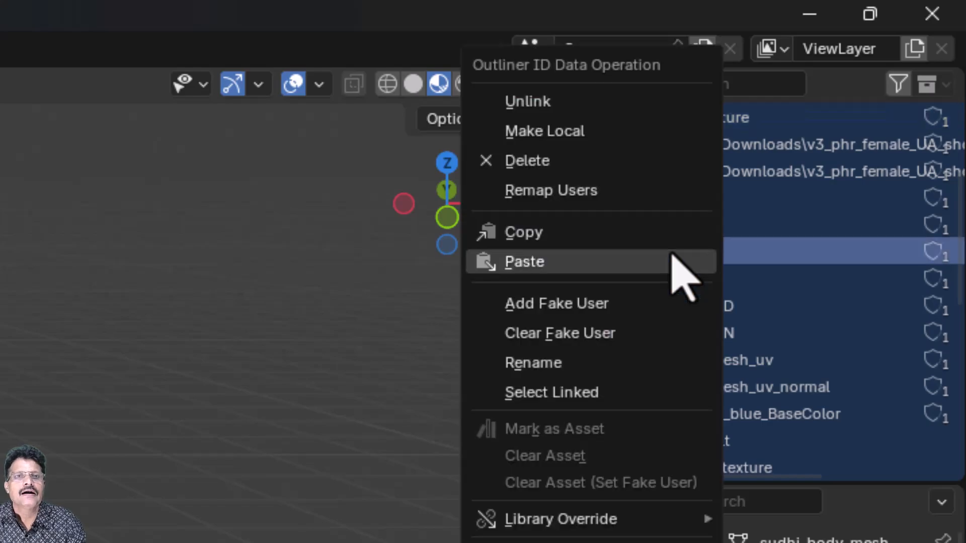
{"action": "left_click", "coordinate": [571, 166]}
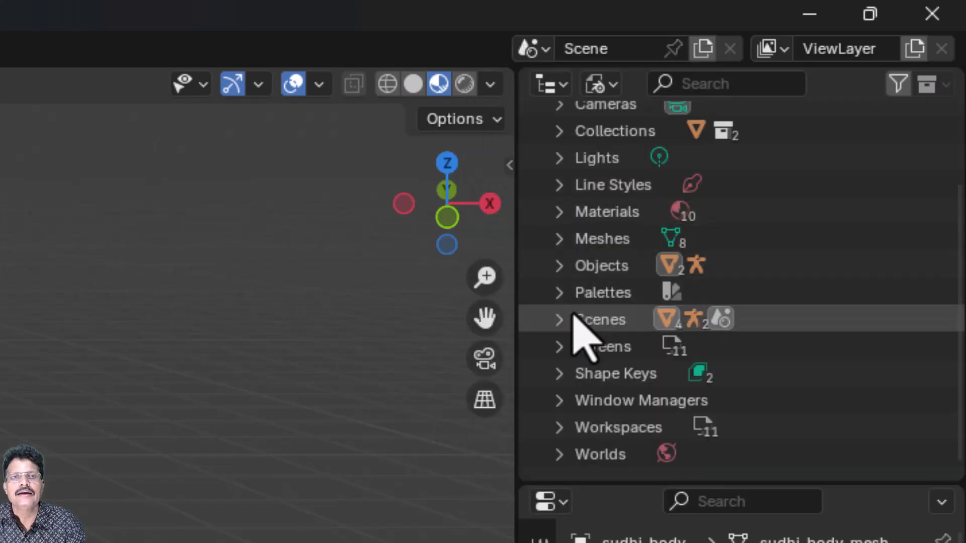
Delete all ten materials from the file, then set the Outliner back to View Layer.
{"action": "scroll", "coordinate": [565, 319], "scroll_direction": "up", "scroll_amount": 4}
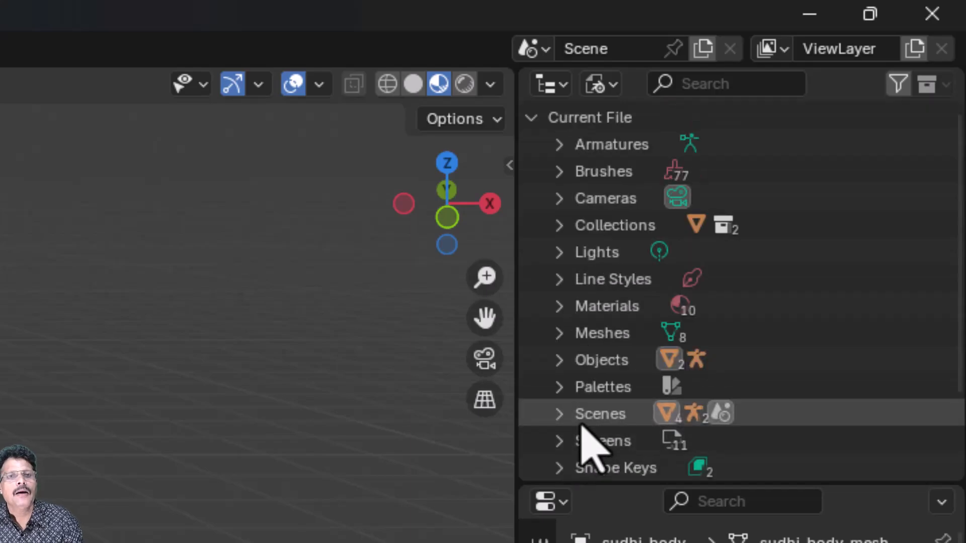
{"action": "left_click", "coordinate": [566, 307]}
{"action": "left_click", "coordinate": [705, 340]}
{"action": "scroll", "coordinate": [705, 347], "scroll_direction": "down", "scroll_amount": 6}
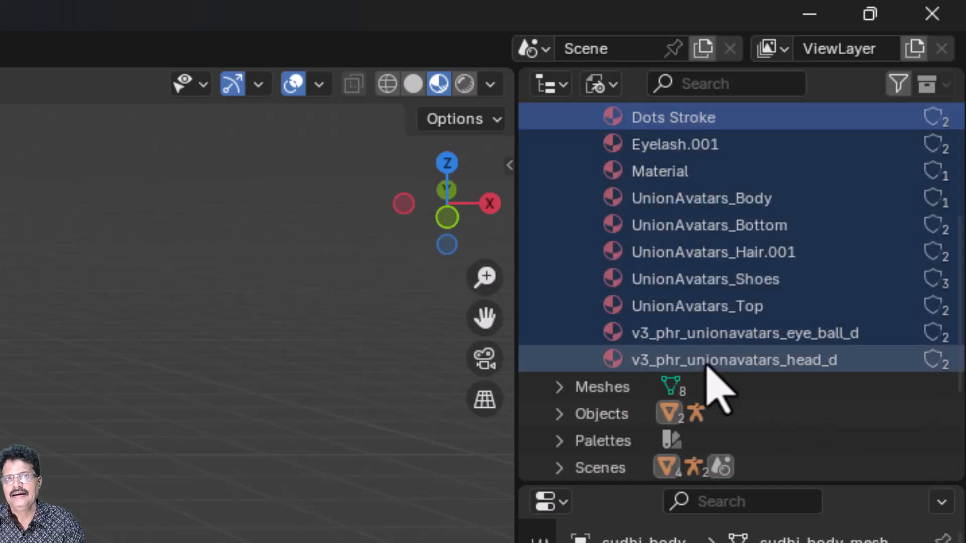
{"action": "right_click", "coordinate": [711, 262]}
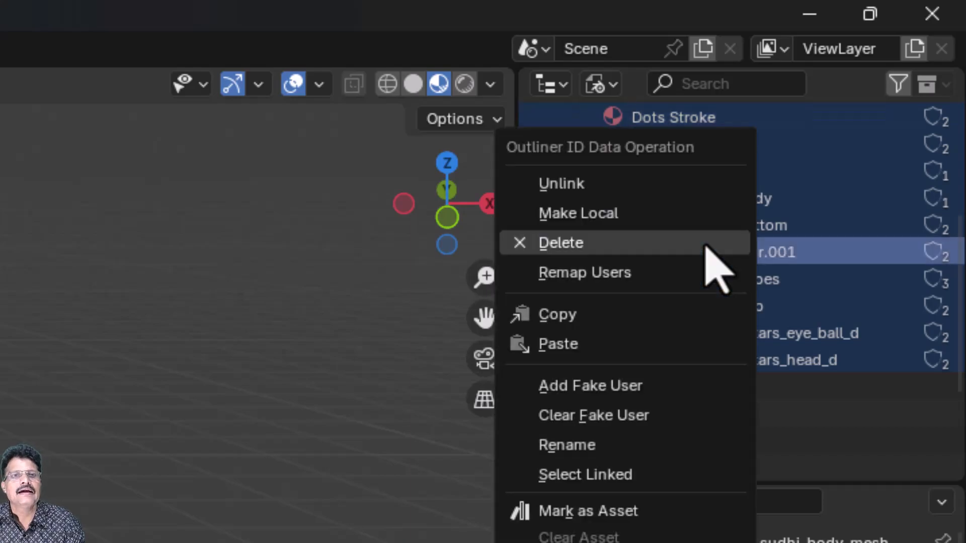
{"action": "left_click", "coordinate": [705, 244]}
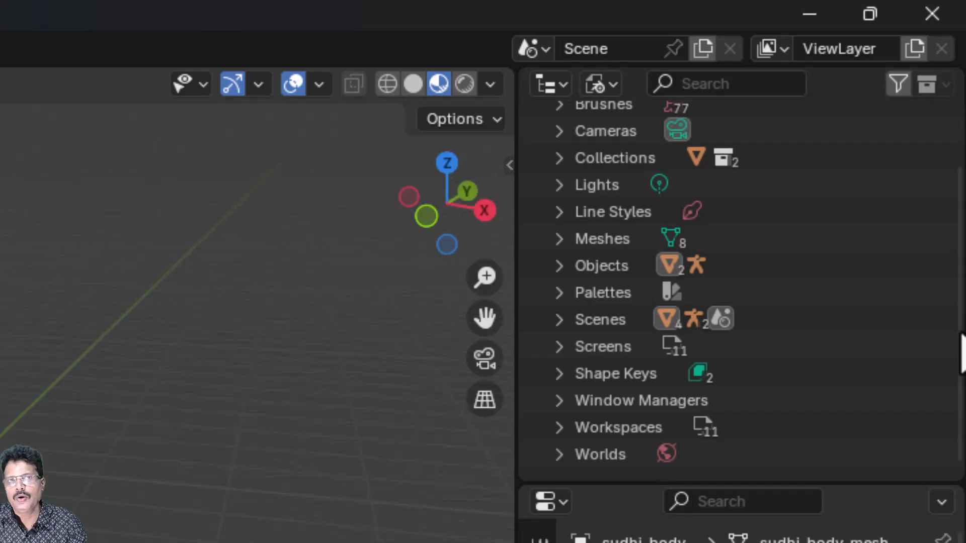
{"action": "left_click", "coordinate": [615, 86]}
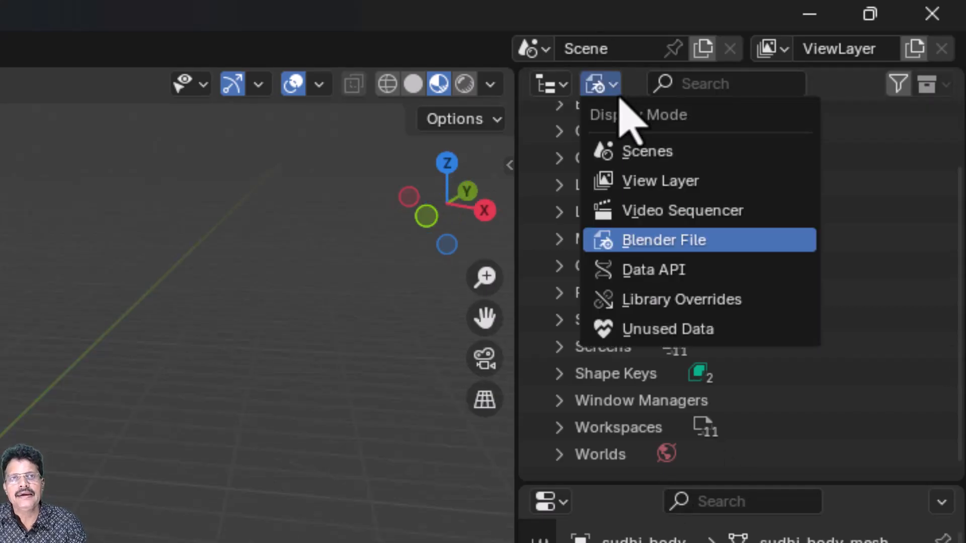
{"action": "left_click", "coordinate": [649, 181]}
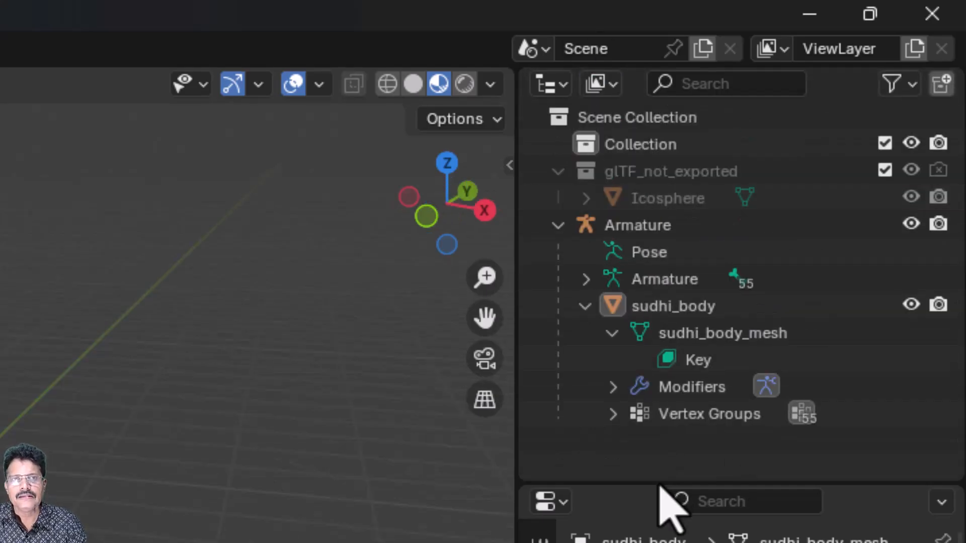
Remove all five empty material slots from sudhi_body in Material Properties.
{"action": "left_click", "coordinate": [694, 306]}
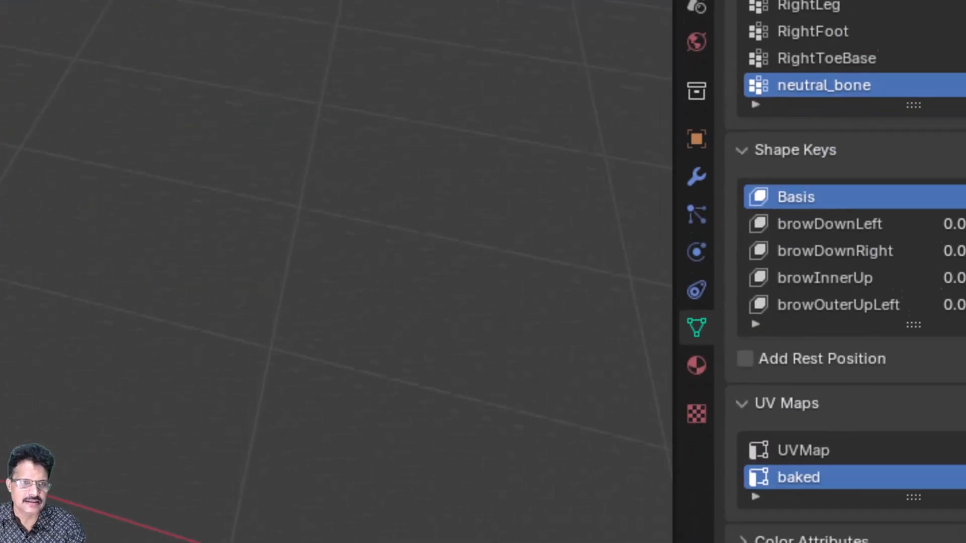
{"action": "left_click", "coordinate": [699, 351]}
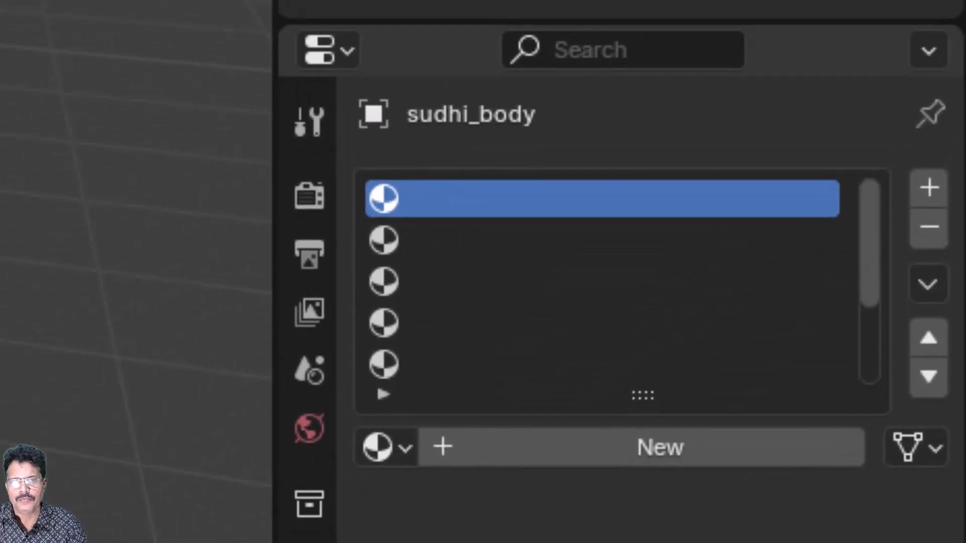
{"action": "scroll", "coordinate": [687, 119], "scroll_direction": "down", "scroll_amount": 1}
{"action": "scroll", "coordinate": [505, 334], "scroll_direction": "down", "scroll_amount": 1}
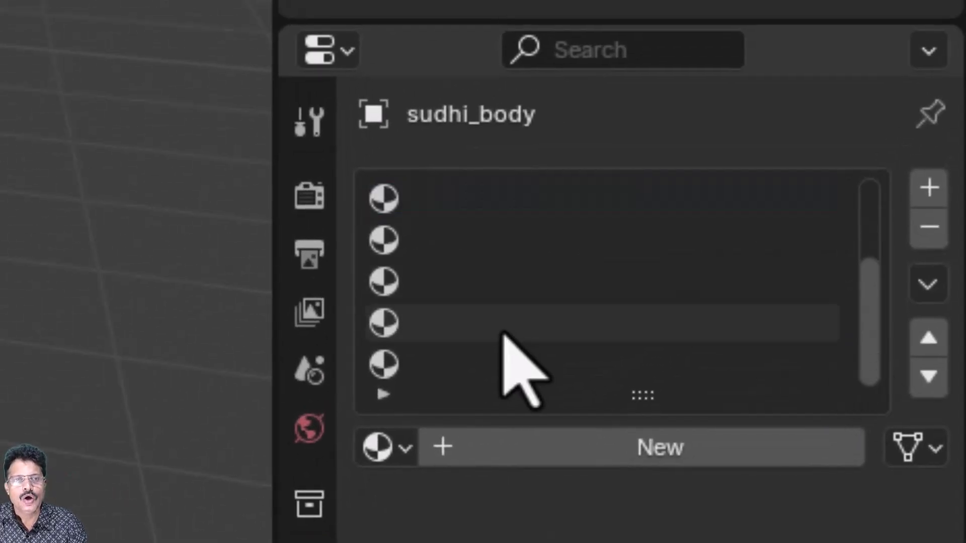
{"action": "left_click", "coordinate": [453, 376]}
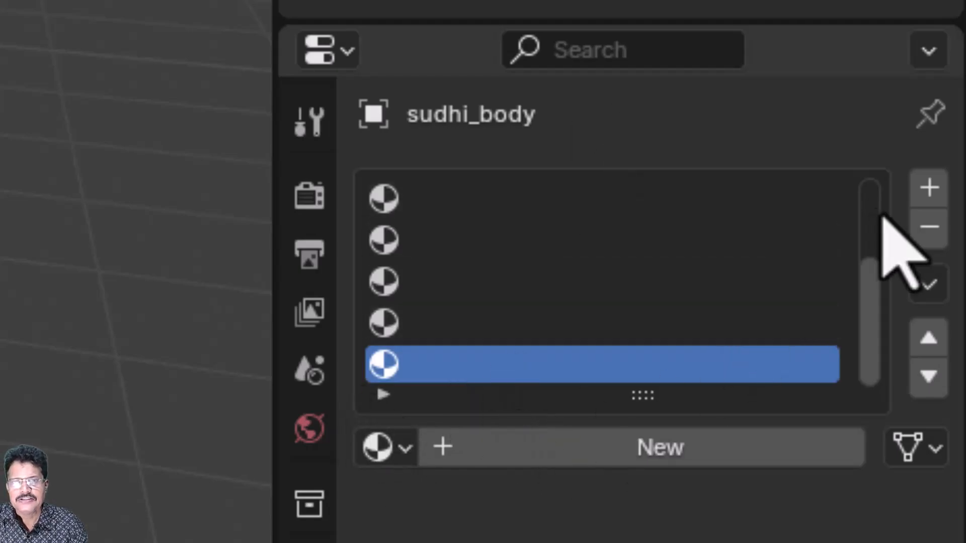
{"action": "left_click", "coordinate": [926, 229]}
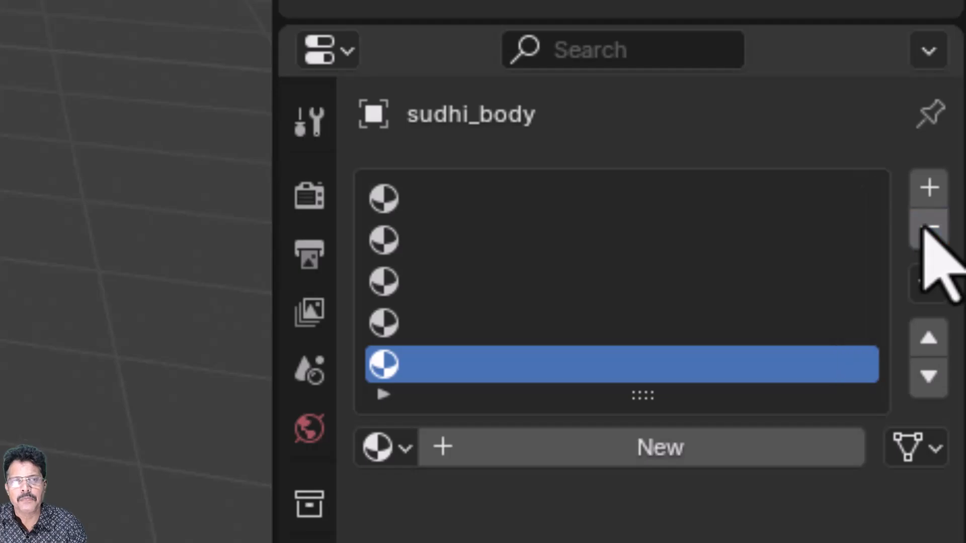
{"action": "left_click", "coordinate": [925, 229]}
{"action": "left_click", "coordinate": [925, 229]}
{"action": "left_click", "coordinate": [926, 229]}
{"action": "left_click", "coordinate": [925, 228]}
{"action": "left_click", "coordinate": [926, 229]}
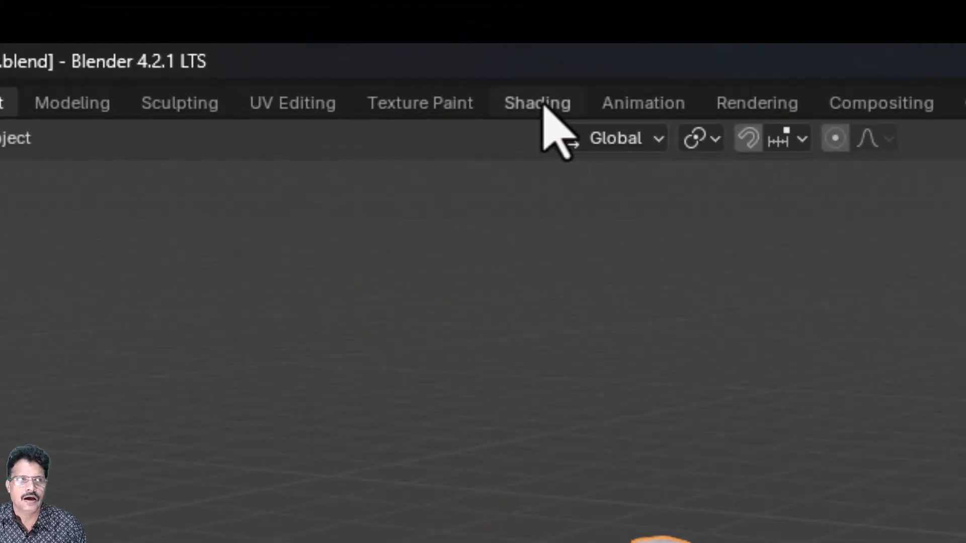
In the Shading workspace, create a new material on sudhi_body named sudhi_body_material.
{"action": "left_click", "coordinate": [544, 105]}
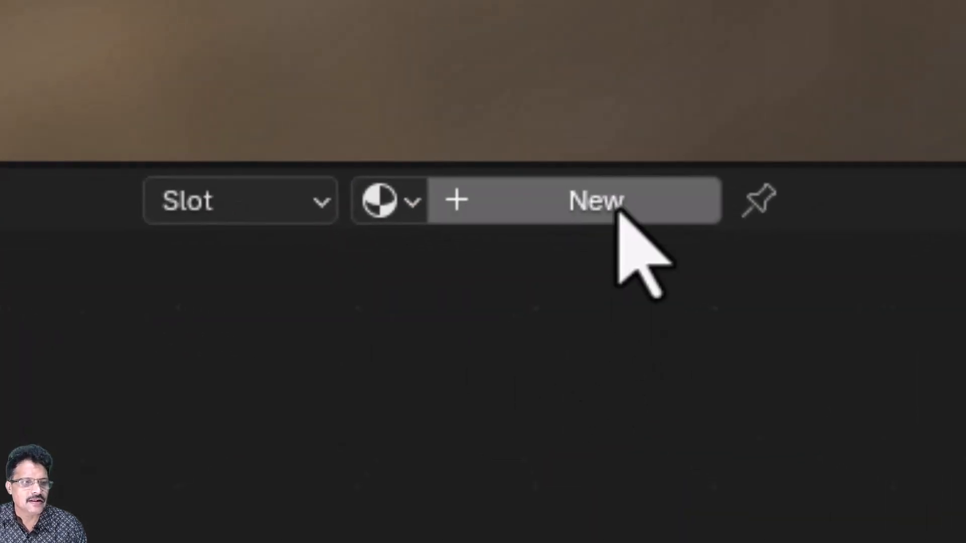
{"action": "left_click", "coordinate": [618, 211]}
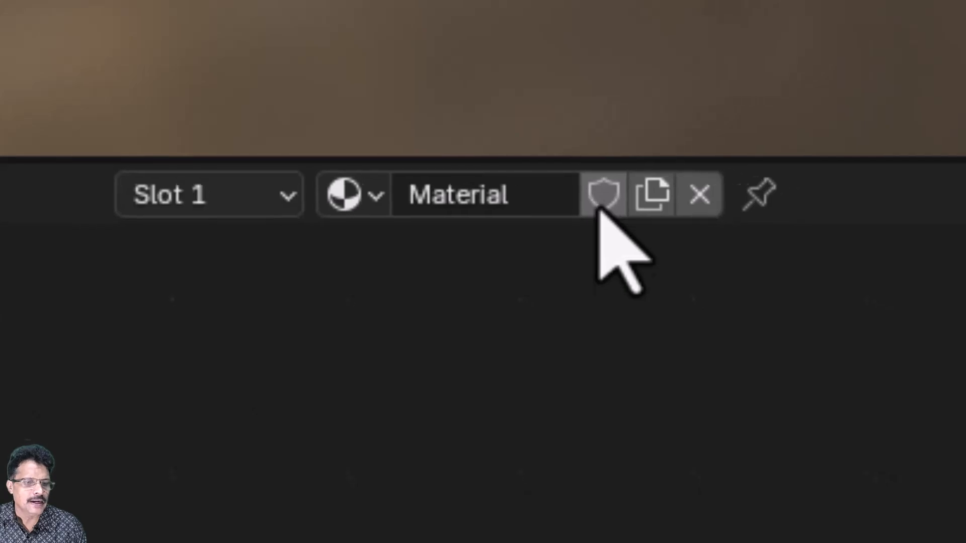
{"action": "left_click_drag", "start_coordinate": [680, 465], "coordinate": [368, 229]}
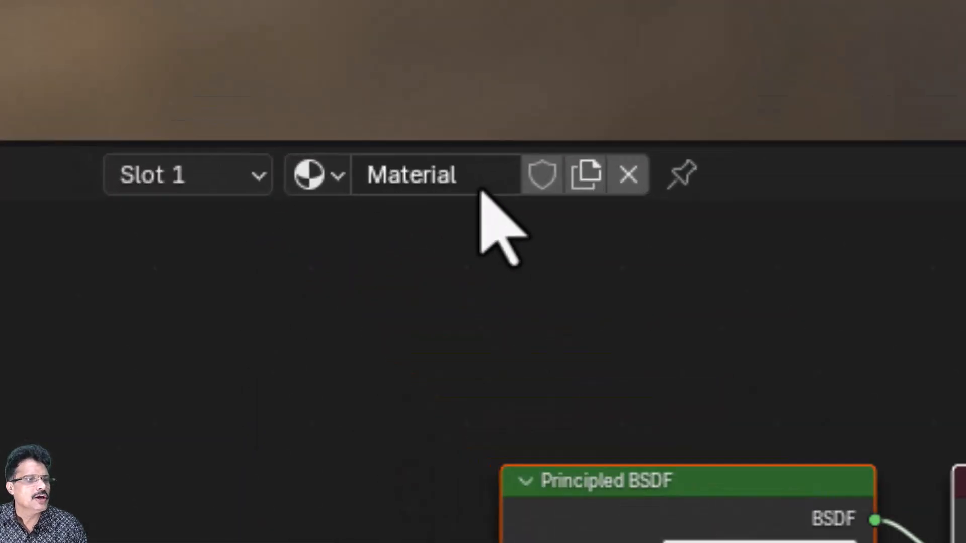
{"action": "left_click", "coordinate": [242, 98]}
{"action": "type", "text": "sudhi"}
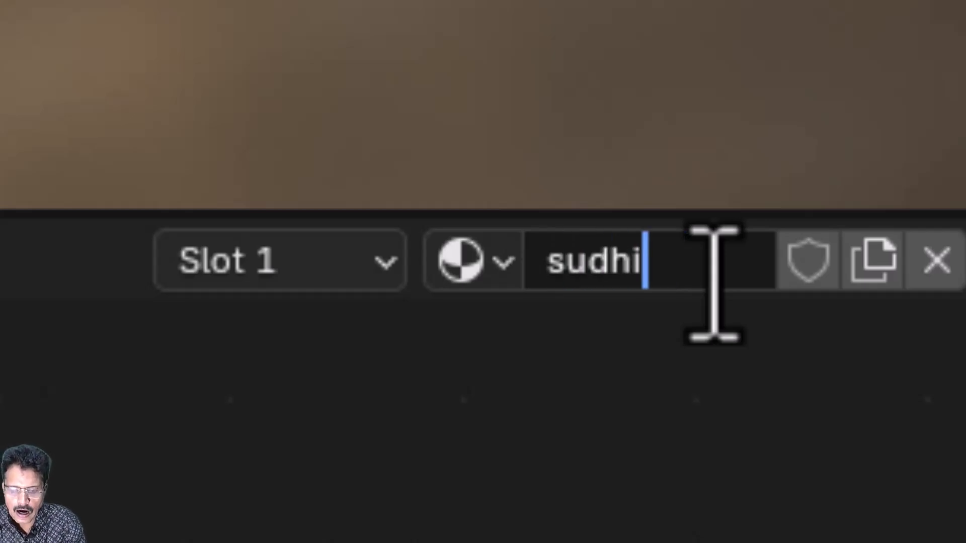
{"action": "type", "text": "_body_material"}
{"action": "key", "text": "Return"}
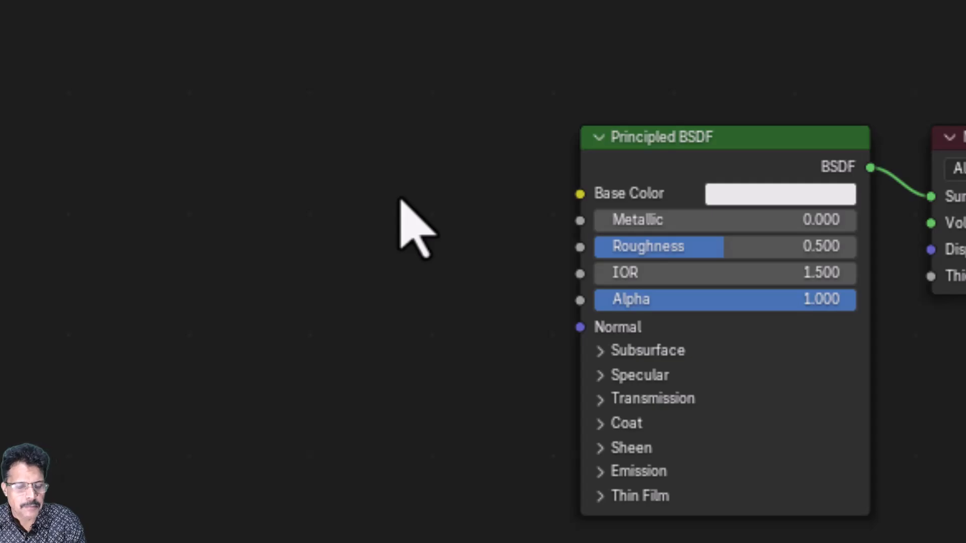
{"action": "key", "text": "shift+a"}
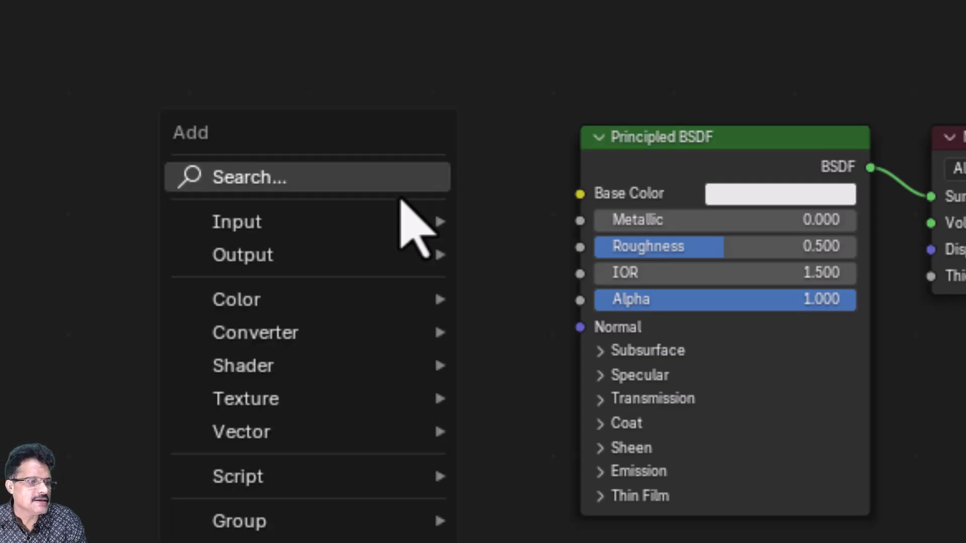
Add an Image Texture node wired to Base Color and pick sudhi_body_texture.png for it.
{"action": "left_click", "coordinate": [401, 196]}
{"action": "type", "text": "ima"}
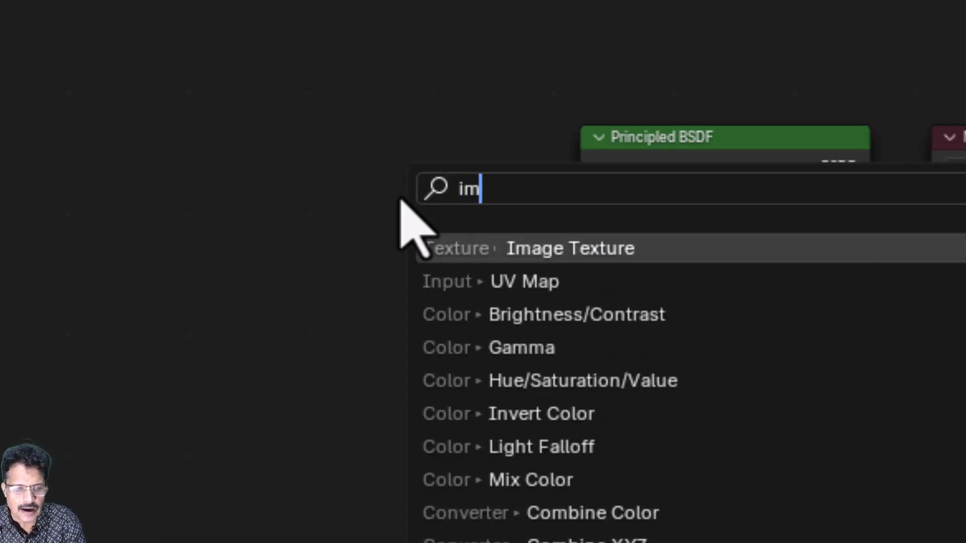
{"action": "left_click", "coordinate": [576, 247]}
{"action": "left_click", "coordinate": [118, 108]}
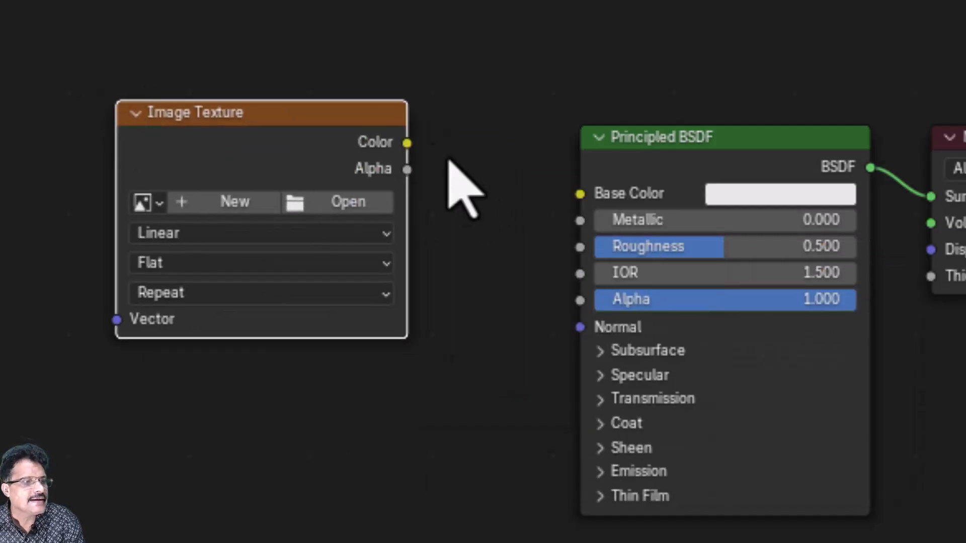
{"action": "left_click_drag", "start_coordinate": [407, 146], "coordinate": [580, 201]}
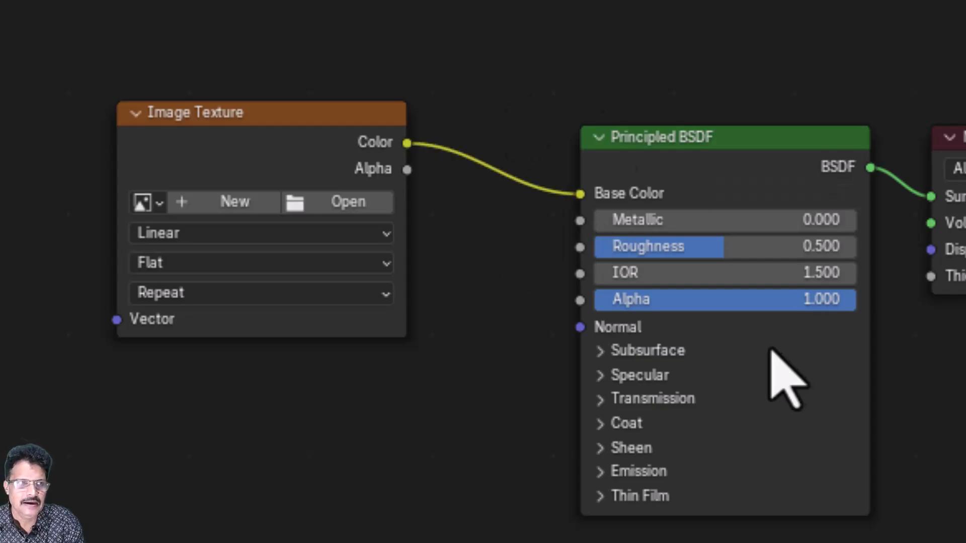
{"action": "left_click", "coordinate": [354, 202]}
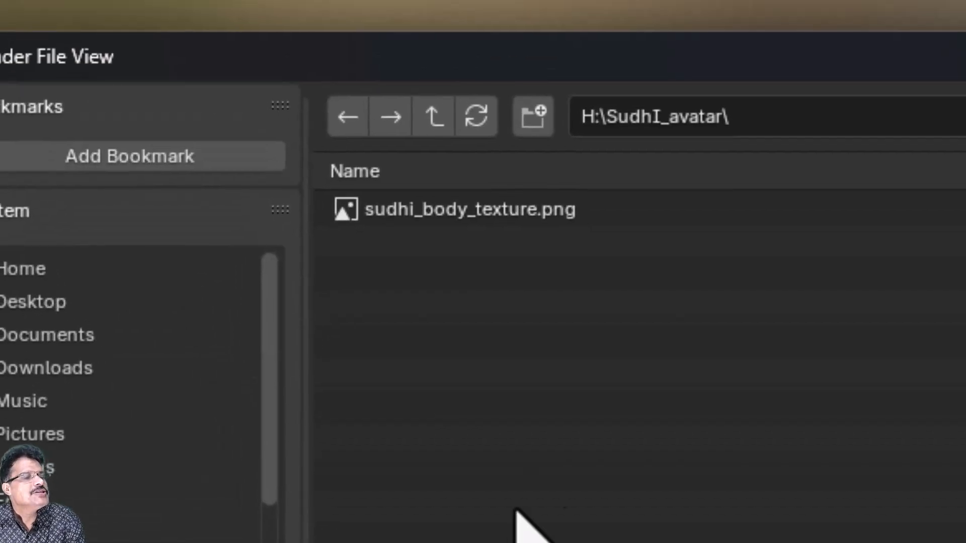
{"action": "left_click", "coordinate": [518, 212]}
{"action": "mouse_move", "coordinate": [518, 221]}
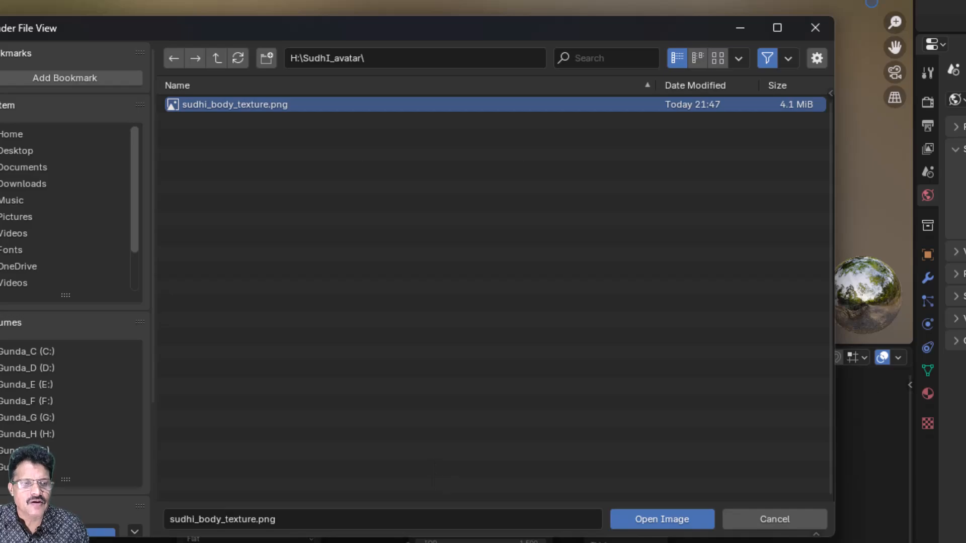
Load sudhi_body_texture.png into the node and view the textured avatar in Layout.
{"action": "left_click", "coordinate": [654, 523]}
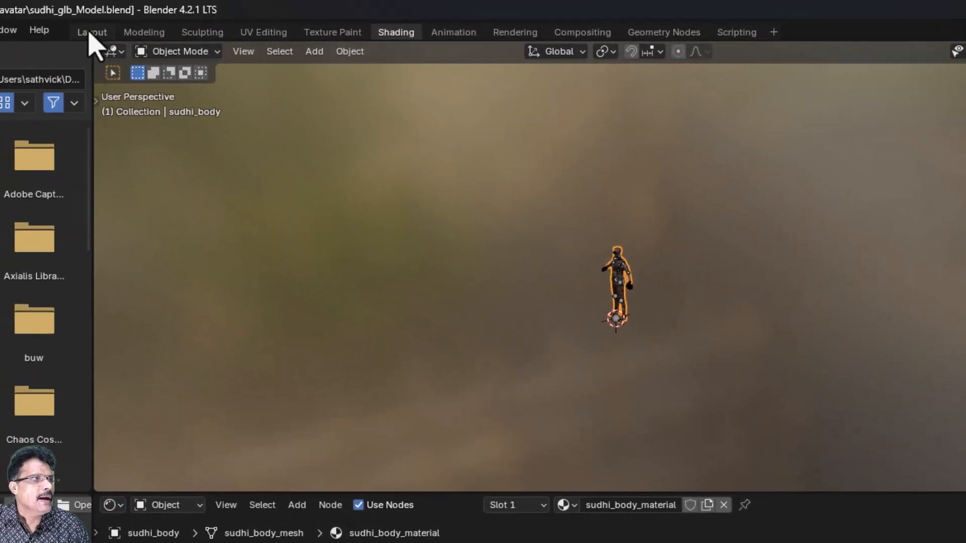
{"action": "left_click", "coordinate": [91, 33]}
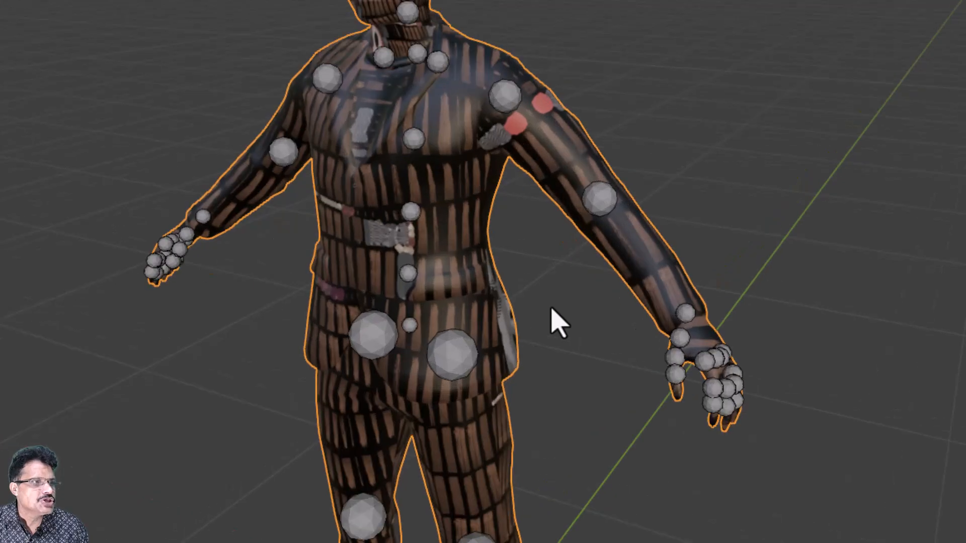
{"action": "middle_click_drag", "start_coordinate": [555, 305], "coordinate": [606, 315]}
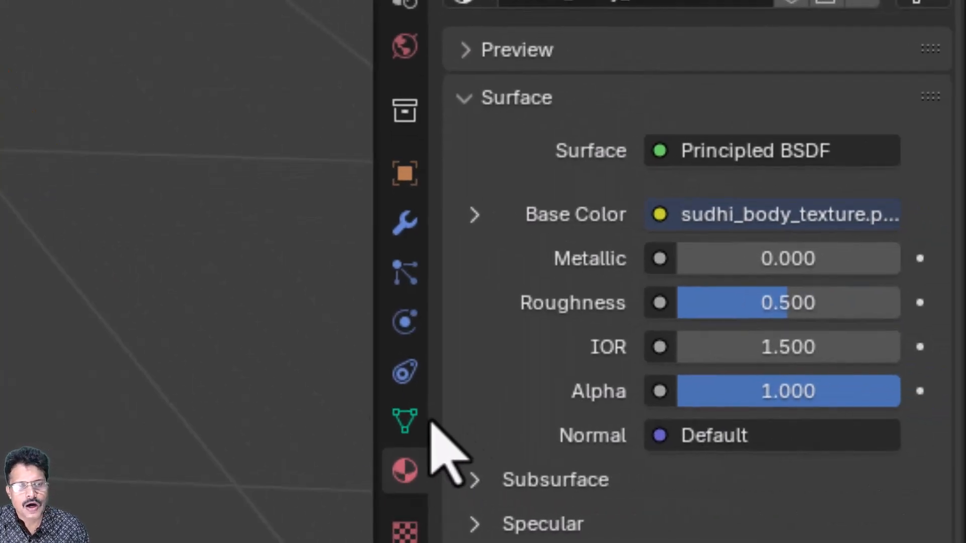
Delete the old UVMap from sudhi_body's UV maps, keeping only baked.
{"action": "left_click", "coordinate": [403, 422]}
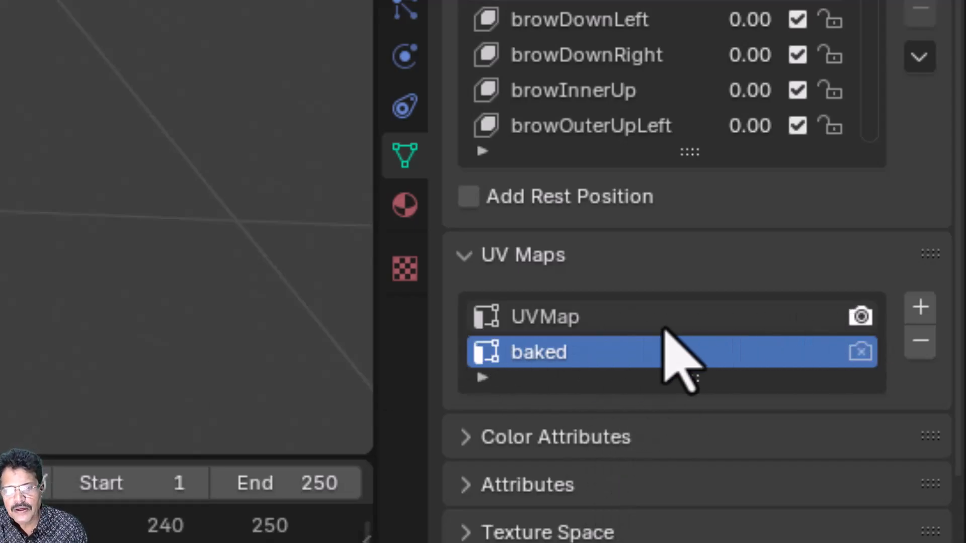
{"action": "left_click", "coordinate": [560, 319]}
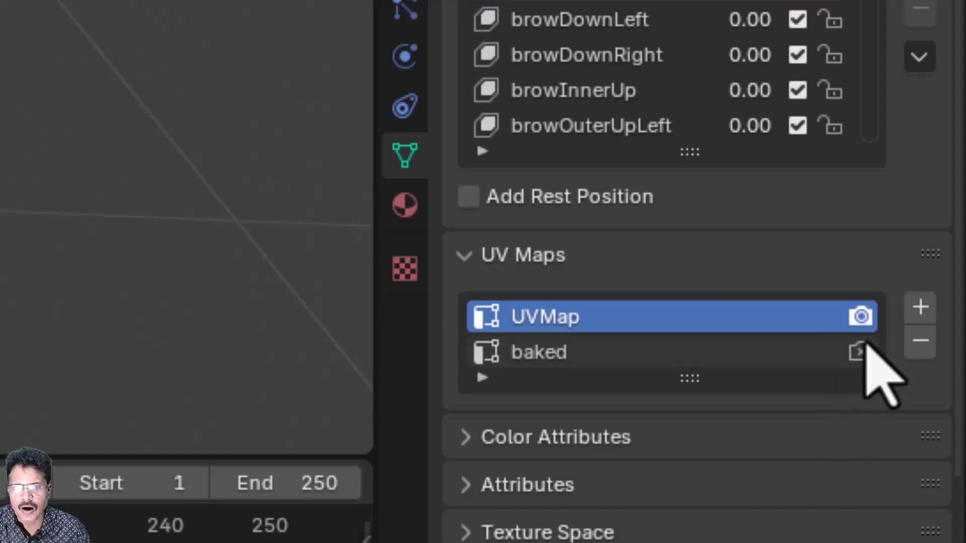
{"action": "left_click", "coordinate": [921, 342]}
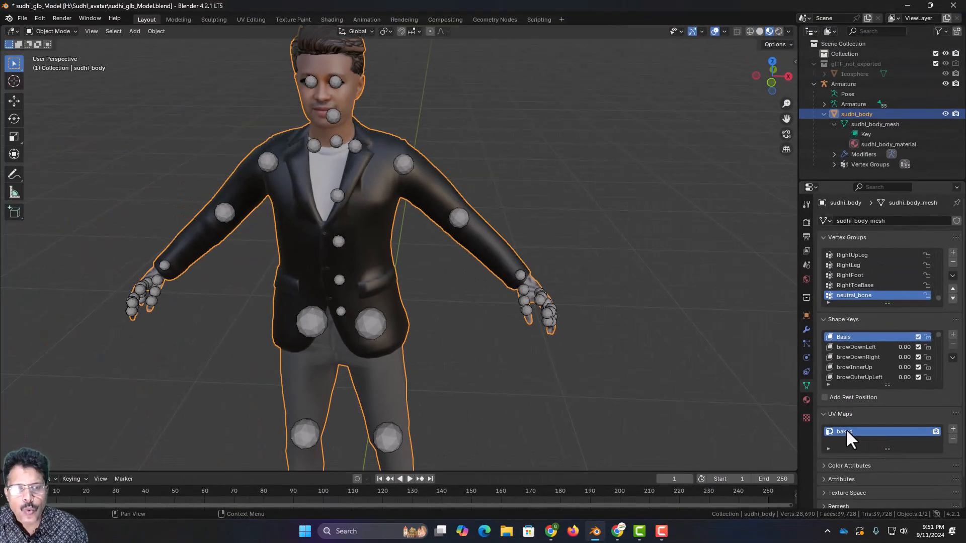
{"action": "left_click", "coordinate": [501, 377]}
{"action": "middle_click_drag", "start_coordinate": [499, 394], "coordinate": [527, 362]}
{"action": "scroll", "coordinate": [512, 373], "scroll_direction": "down", "scroll_amount": 5}
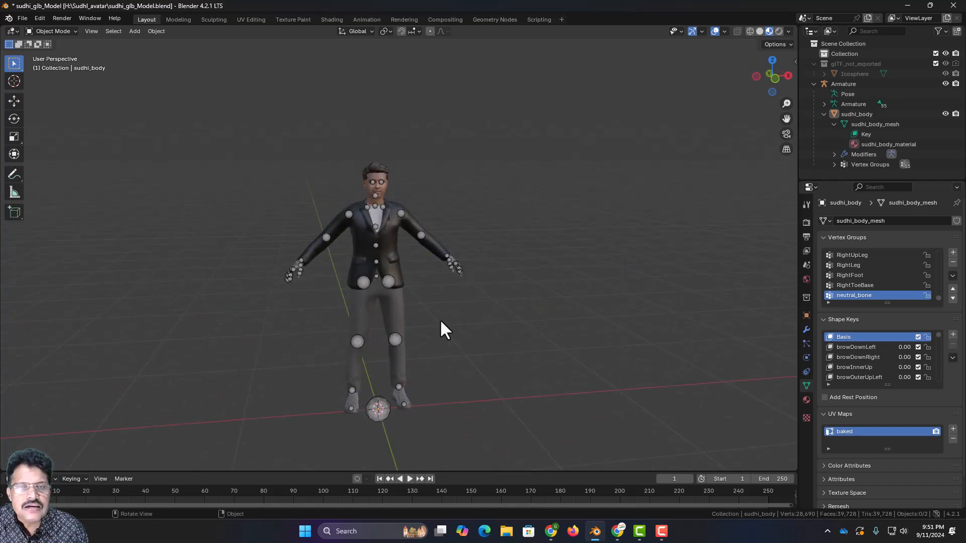
{"action": "key", "text": "super+e"}
Open sudhi_body_texture.png from the avatar folder on the H: drive in the image viewer.
{"action": "left_click", "coordinate": [191, 381]}
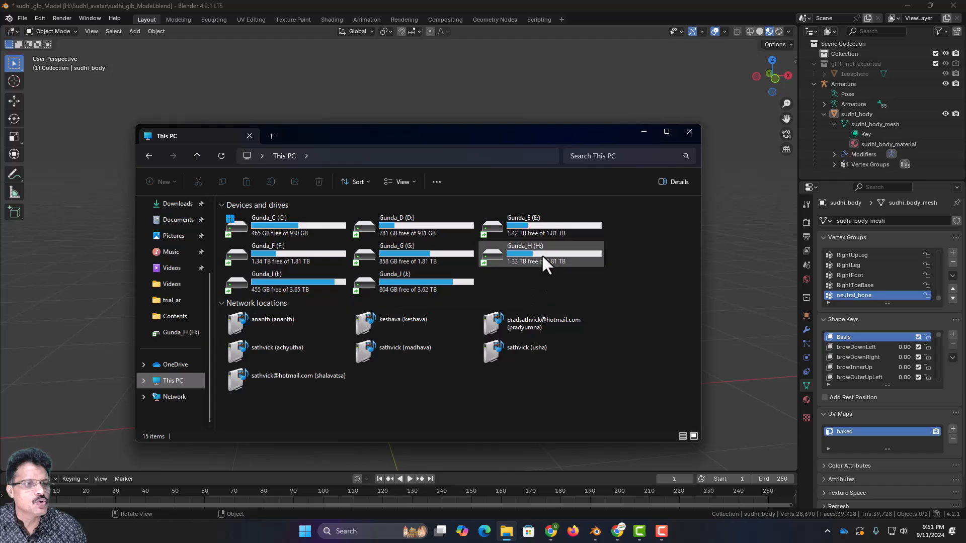
{"action": "double_click", "coordinate": [541, 254]}
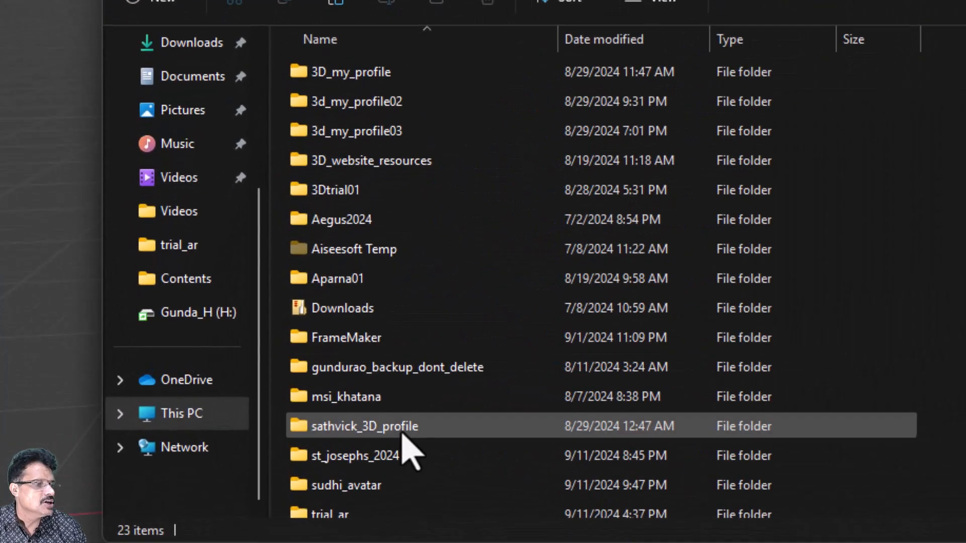
{"action": "double_click", "coordinate": [385, 486]}
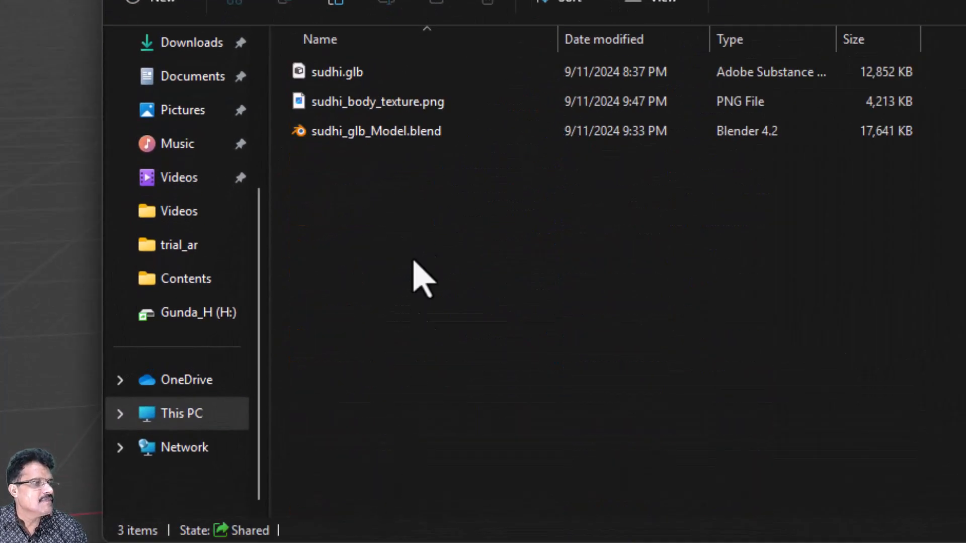
{"action": "double_click", "coordinate": [414, 104]}
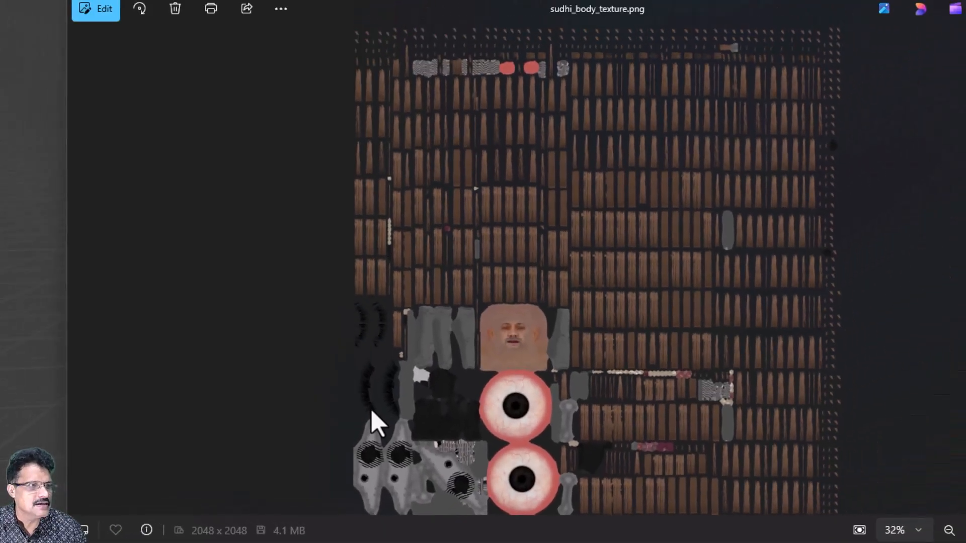
{"action": "scroll", "coordinate": [397, 405], "scroll_direction": "up", "scroll_amount": 2}
{"action": "scroll", "coordinate": [404, 405], "scroll_direction": "down", "scroll_amount": 2}
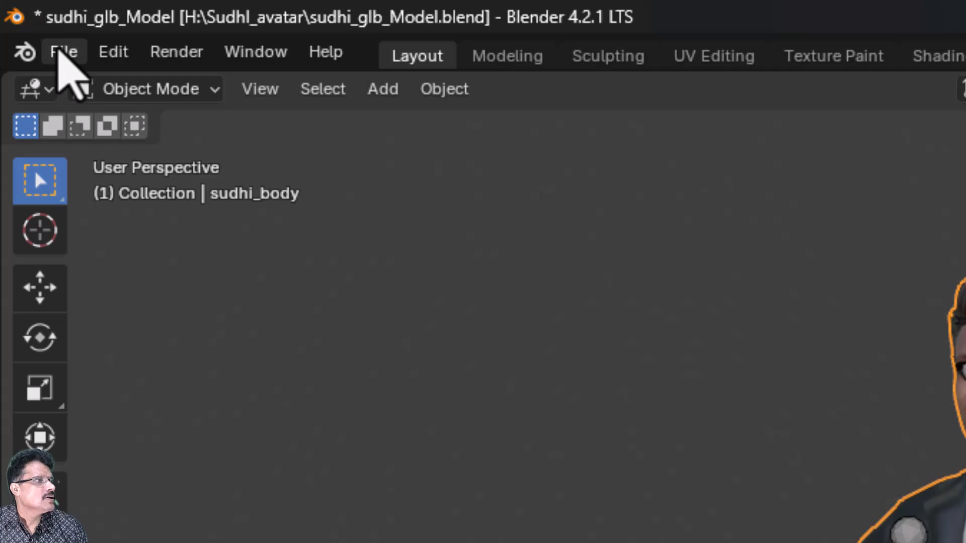
Save the blend file, enable face statistics in the status bar, and show sudhi_body's Armature modifier.
{"action": "left_click", "coordinate": [63, 52]}
{"action": "left_click", "coordinate": [153, 237]}
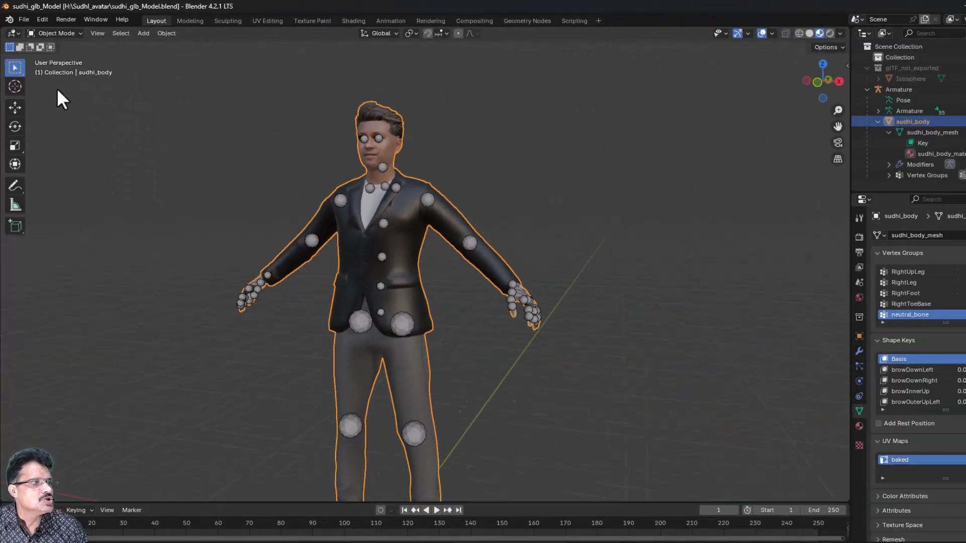
{"action": "scroll", "coordinate": [203, 245], "scroll_direction": "down", "scroll_amount": 4}
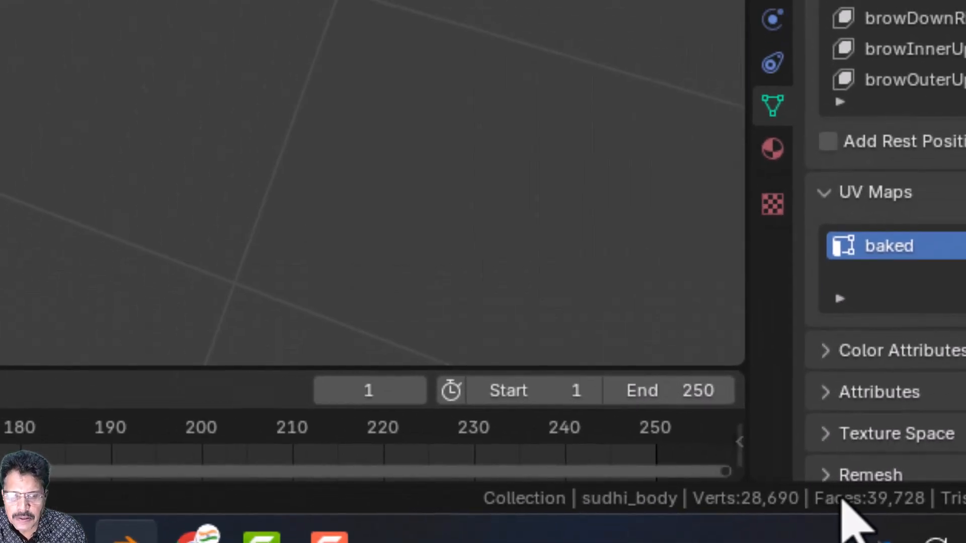
{"action": "right_click", "coordinate": [359, 499]}
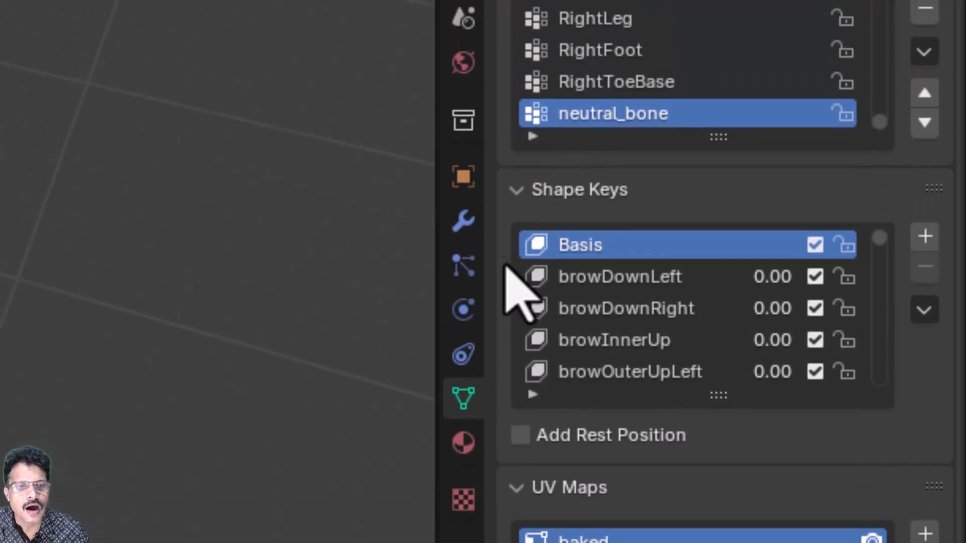
{"action": "left_click", "coordinate": [463, 220]}
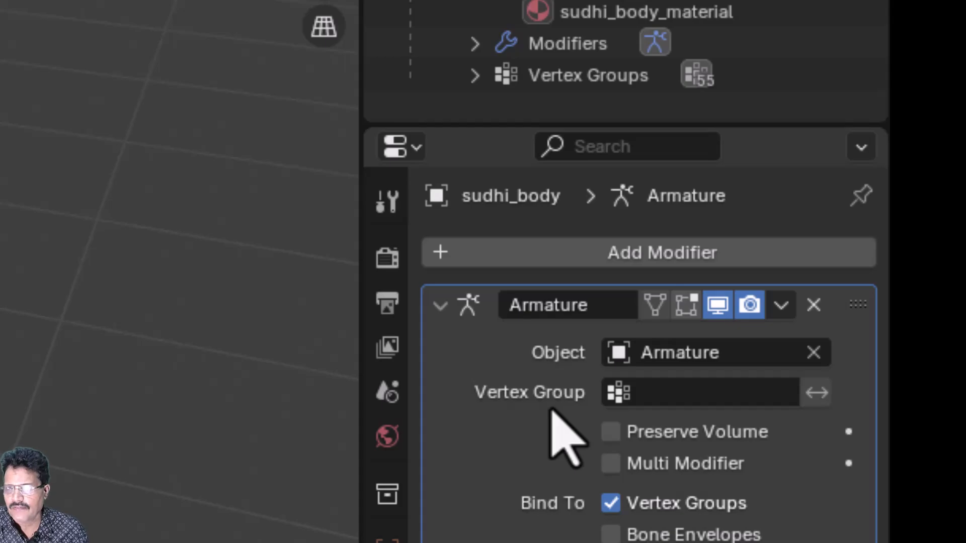
Add a Decimate modifier to sudhi_body at ratio 0.1, cutting 39,728 faces to 3,972.
{"action": "left_click", "coordinate": [577, 256]}
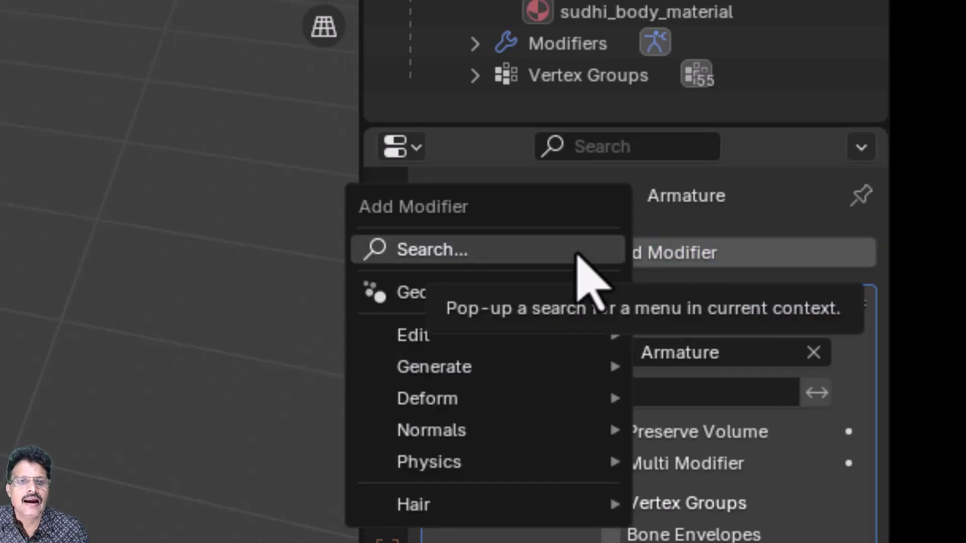
{"action": "left_click", "coordinate": [578, 251]}
{"action": "type", "text": "deci"}
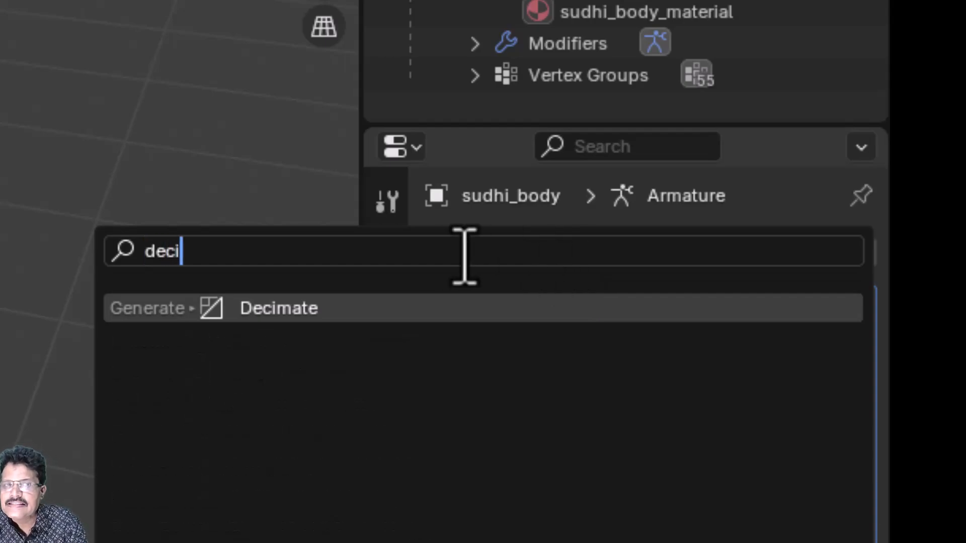
{"action": "left_click", "coordinate": [404, 310]}
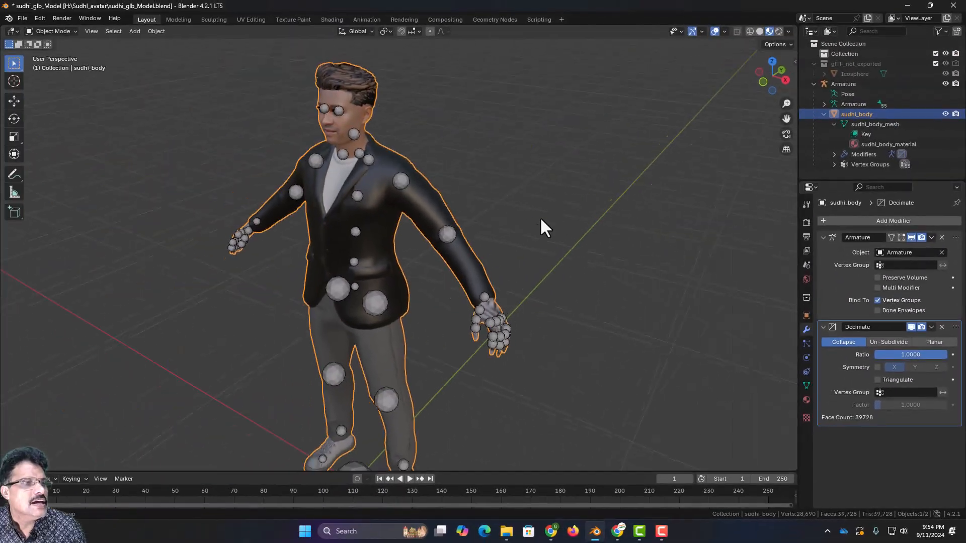
{"action": "middle_click_drag", "start_coordinate": [541, 224], "coordinate": [569, 237]}
{"action": "left_click", "coordinate": [581, 211]}
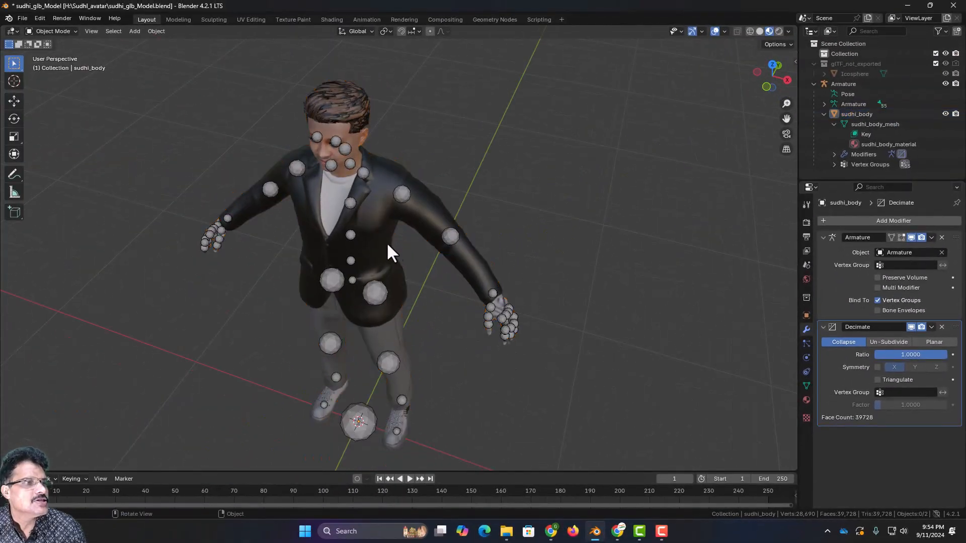
{"action": "left_click", "coordinate": [380, 203]}
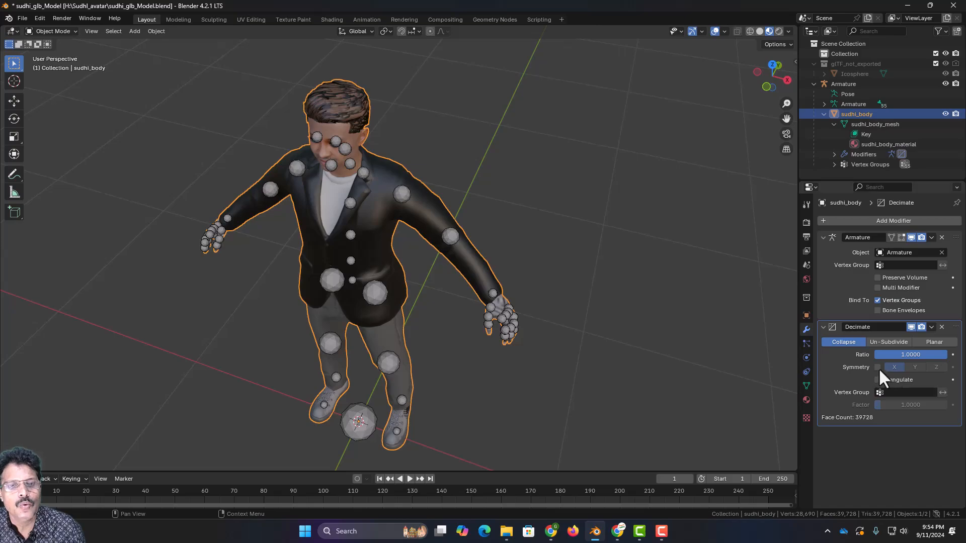
{"action": "double_click", "coordinate": [903, 354]}
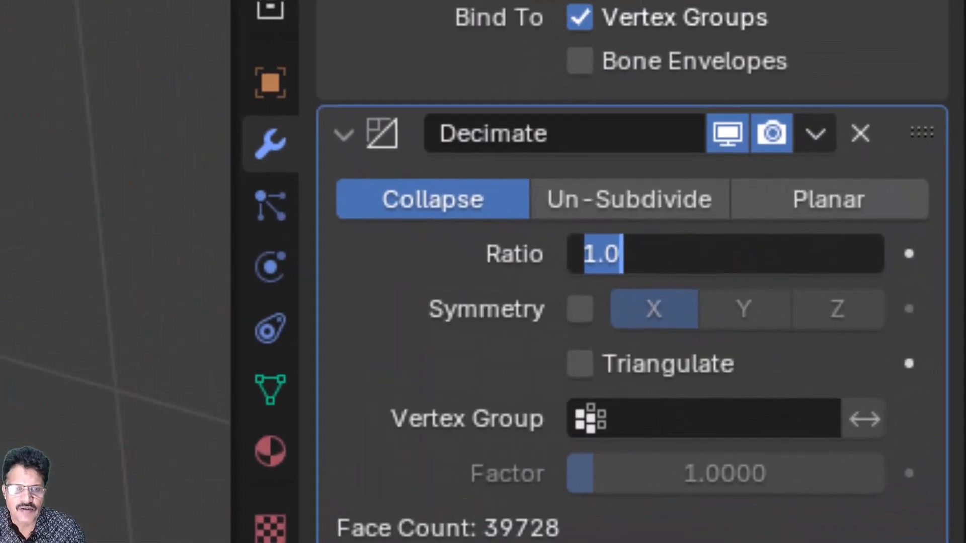
{"action": "type", "text": "0"}
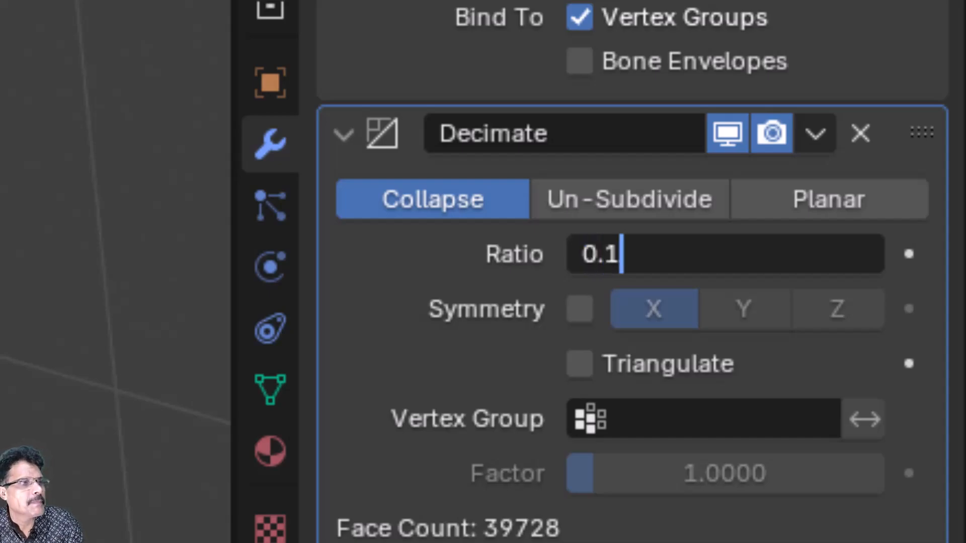
{"action": "type", "text": ".1"}
{"action": "key", "text": "Return"}
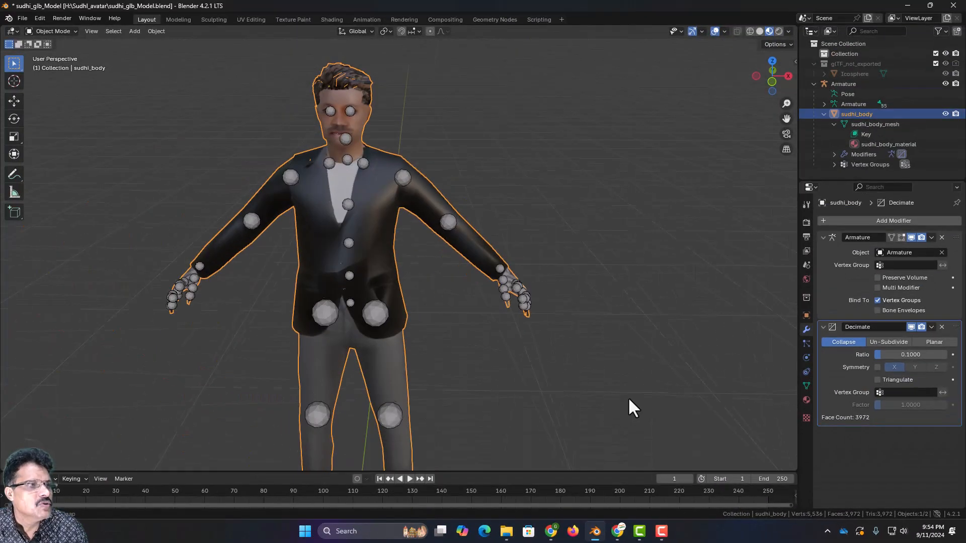
{"action": "middle_click_drag", "start_coordinate": [628, 397], "coordinate": [653, 386]}
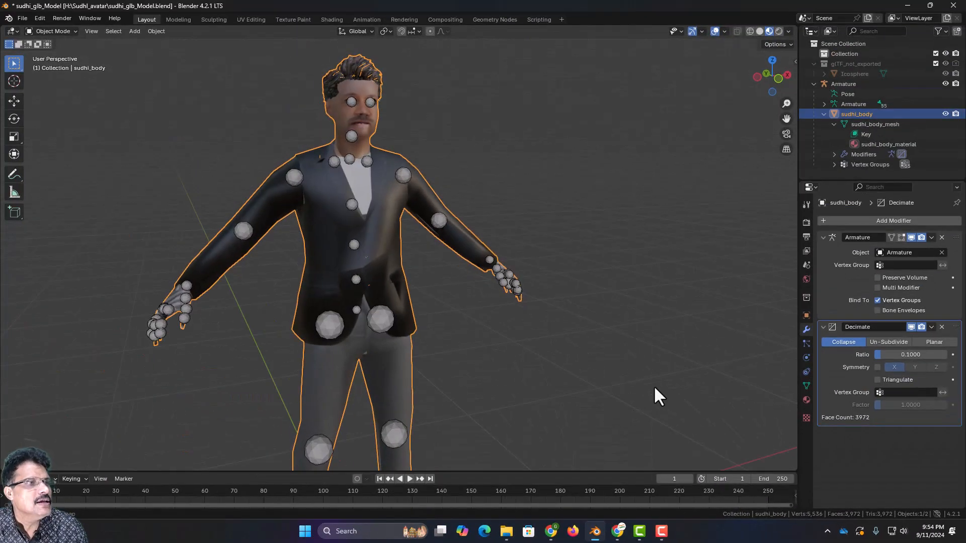
Turn off Bones in the Viewport Overlays to hide the skeleton.
{"action": "middle_click_drag", "start_coordinate": [526, 324], "coordinate": [443, 225]}
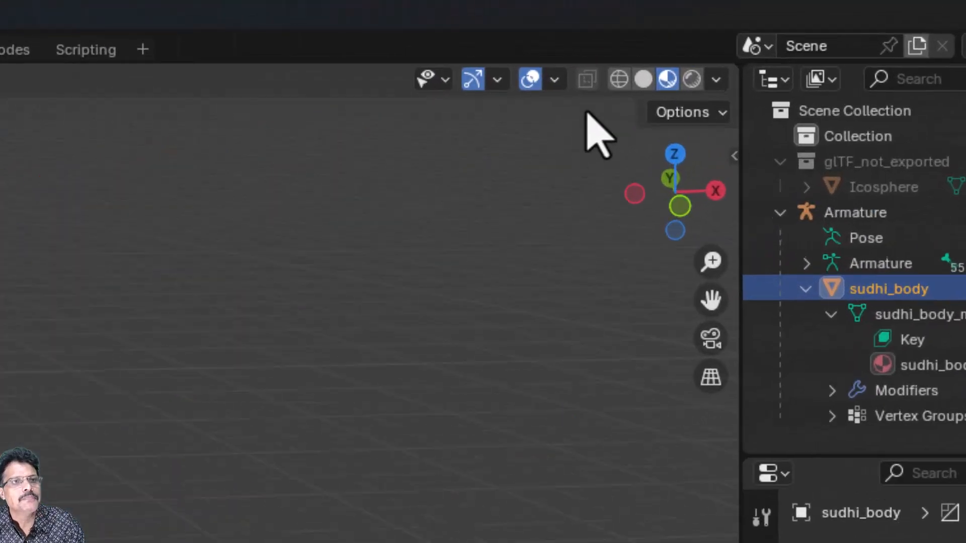
{"action": "left_click", "coordinate": [702, 31]}
{"action": "left_click", "coordinate": [723, 32]}
{"action": "left_click", "coordinate": [506, 93]}
{"action": "left_click", "coordinate": [523, 455]}
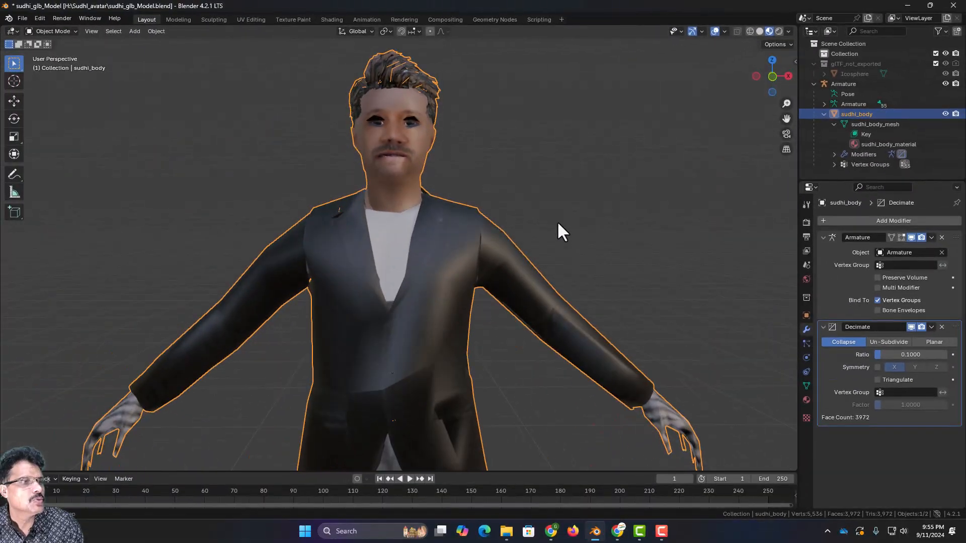
{"action": "middle_click_drag", "start_coordinate": [539, 240], "coordinate": [566, 236]}
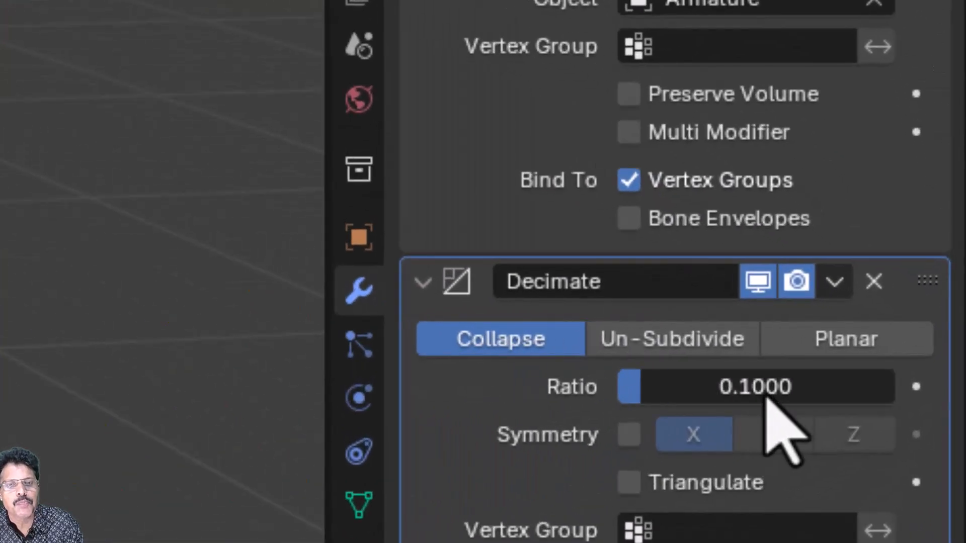
Raise the Decimate ratio to 0.3, giving 11,917 faces.
{"action": "double_click", "coordinate": [766, 397]}
{"action": "type", "text": ".3"}
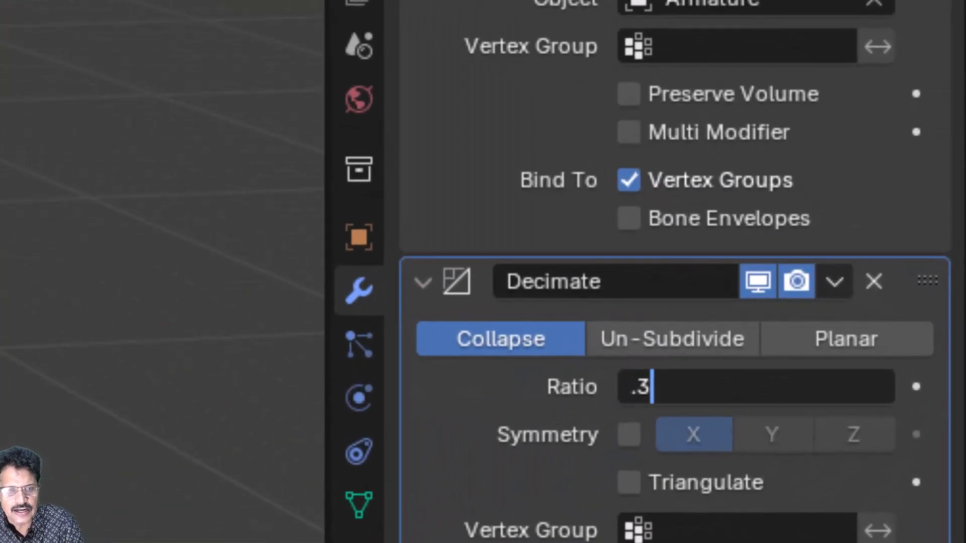
{"action": "key", "text": "Return"}
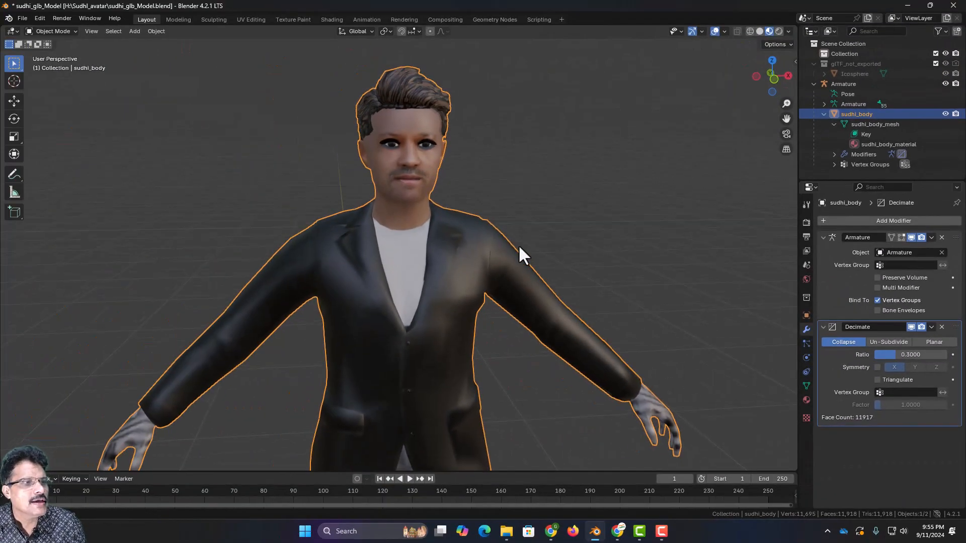
{"action": "mouse_move", "coordinate": [518, 245]}
{"action": "middle_mouse_down"}
{"action": "mouse_move", "coordinate": [466, 259]}
{"action": "mouse_move", "coordinate": [532, 236]}
{"action": "middle_mouse_up"}
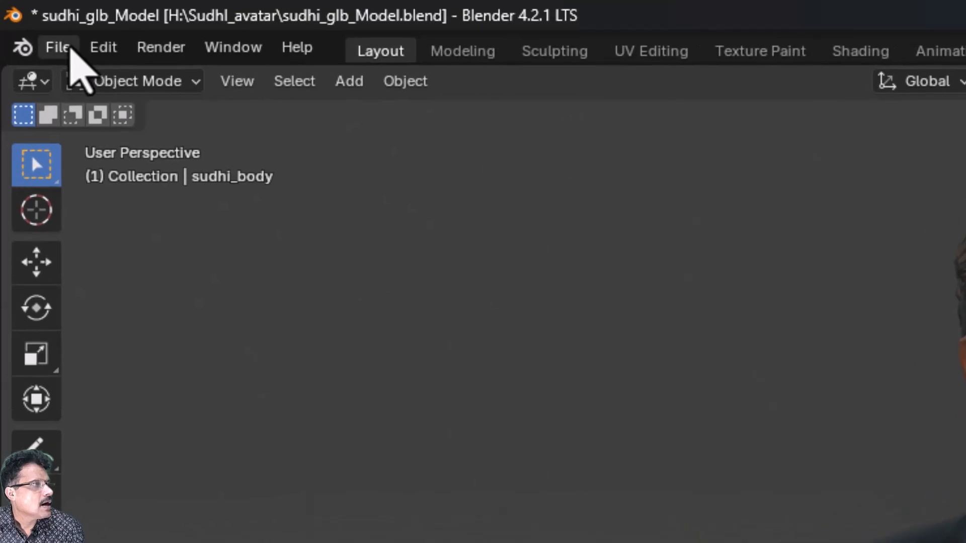
Save sudhi_glb_Model.blend with the decimated body, then begin an FBX (.fbx) export.
{"action": "left_click", "coordinate": [29, 22]}
{"action": "left_click", "coordinate": [104, 217]}
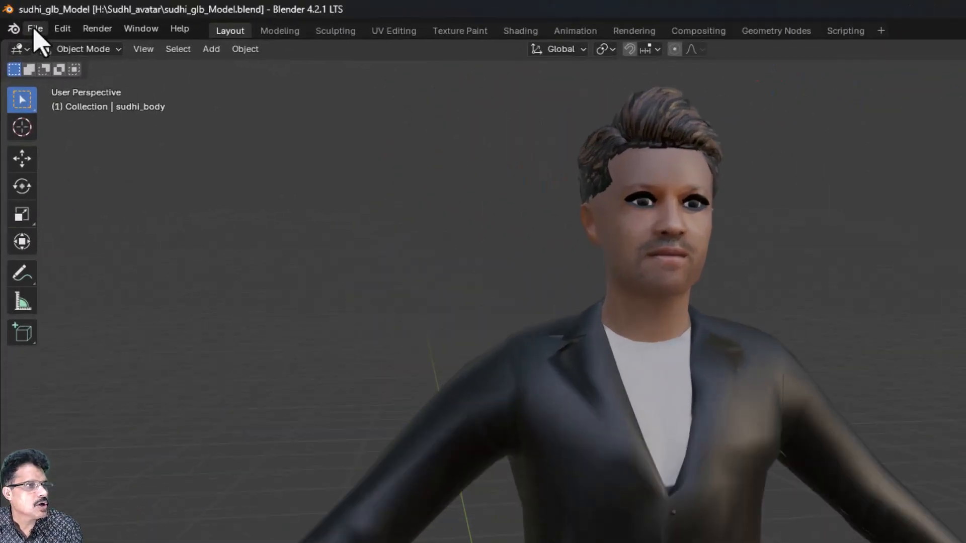
{"action": "left_click", "coordinate": [23, 18]}
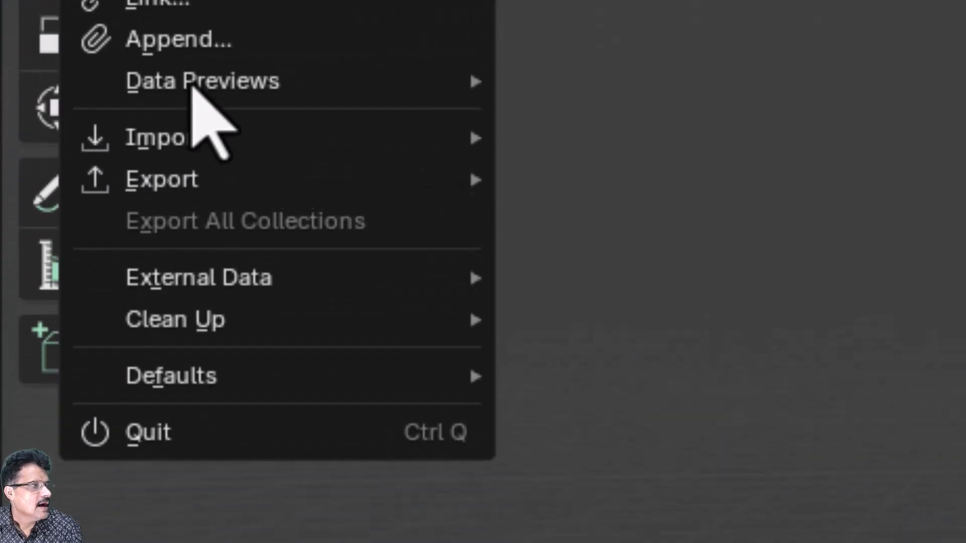
{"action": "mouse_move", "coordinate": [204, 187]}
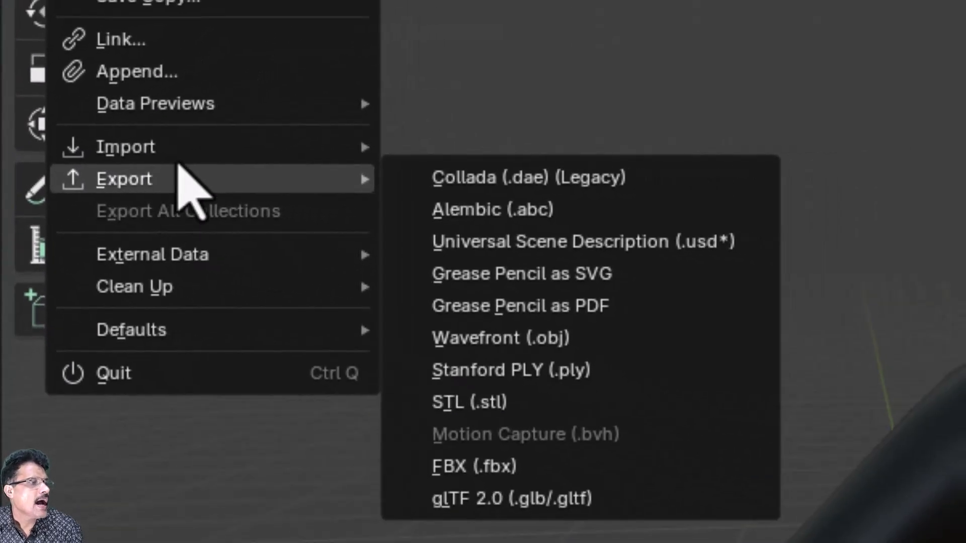
{"action": "left_click", "coordinate": [481, 466]}
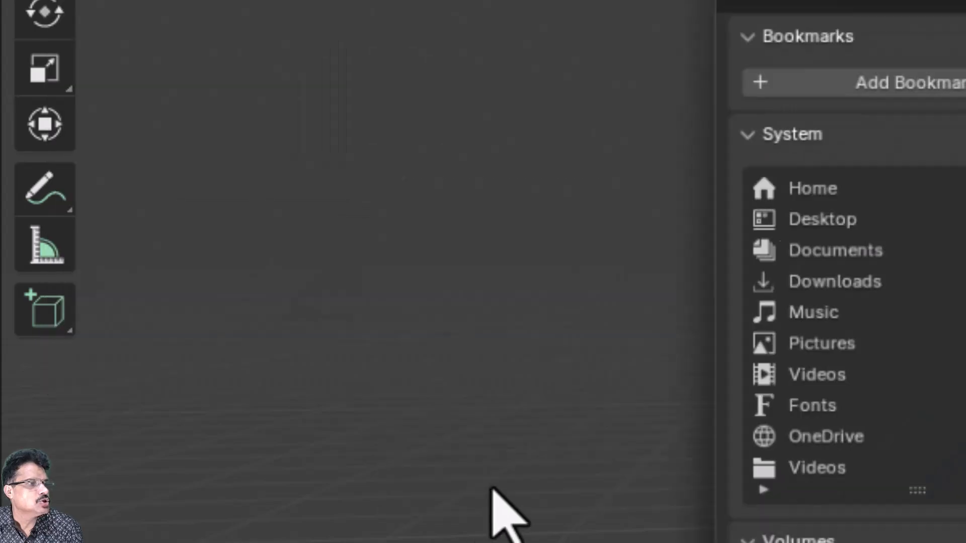